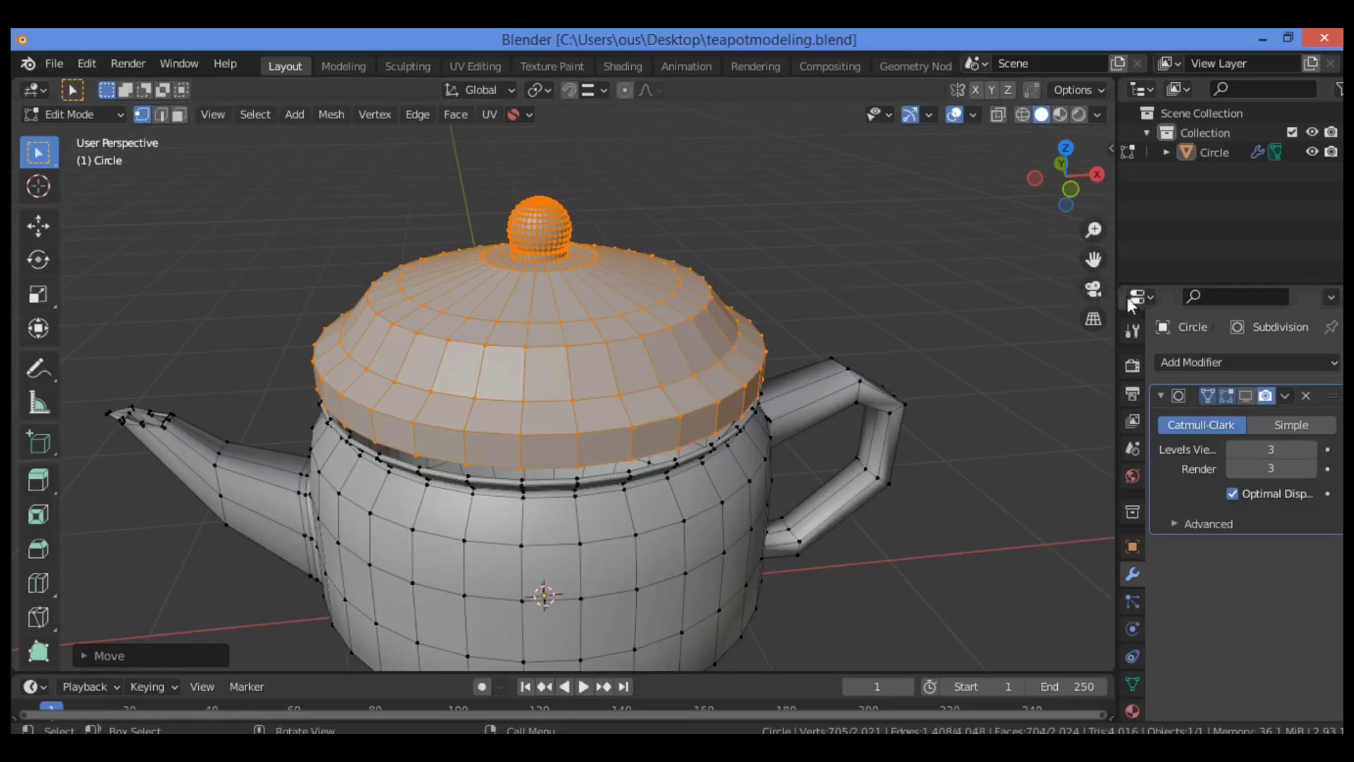
Recalculate the normals of the entire teapot mesh and merge its overlapping vertices by distance
{"action": "left_click_drag", "start_coordinate": [1093, 259], "coordinate": [1080, 248]}
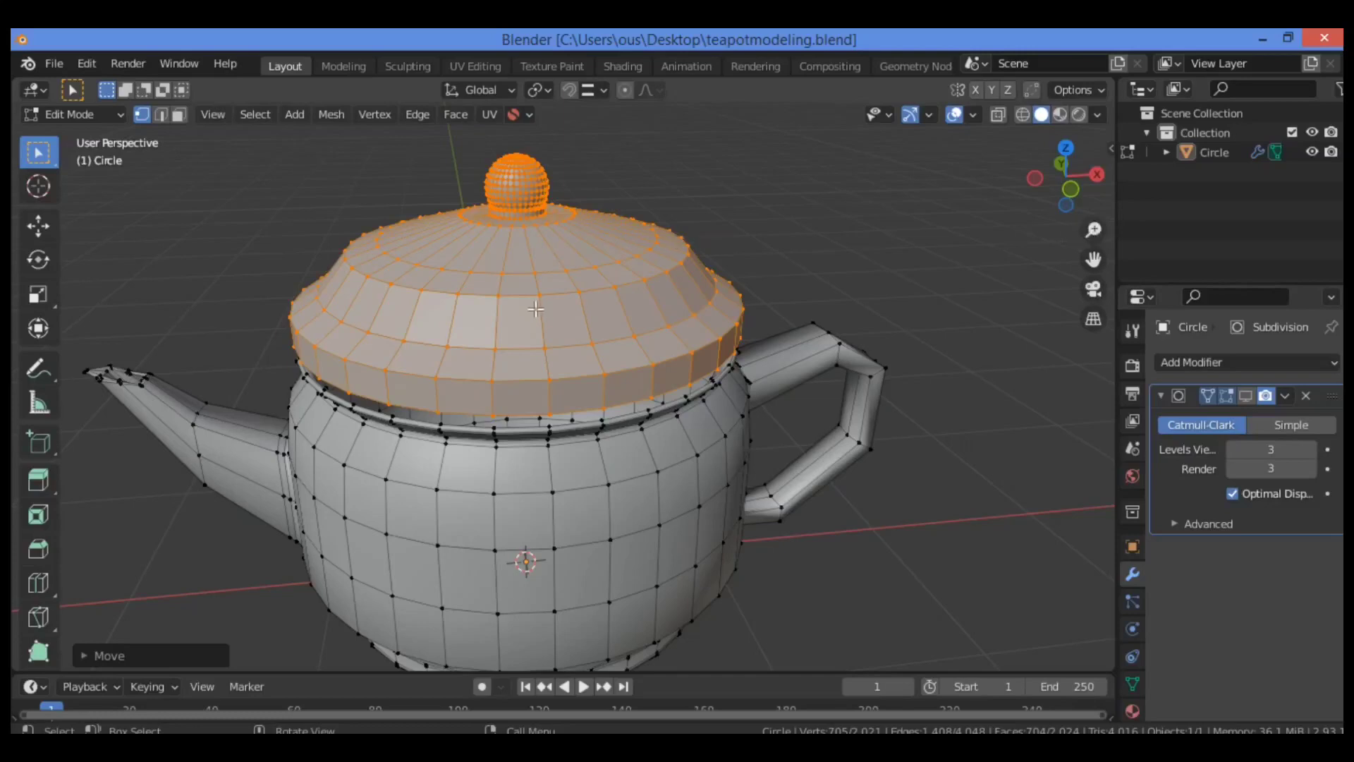
{"action": "key", "text": "a"}
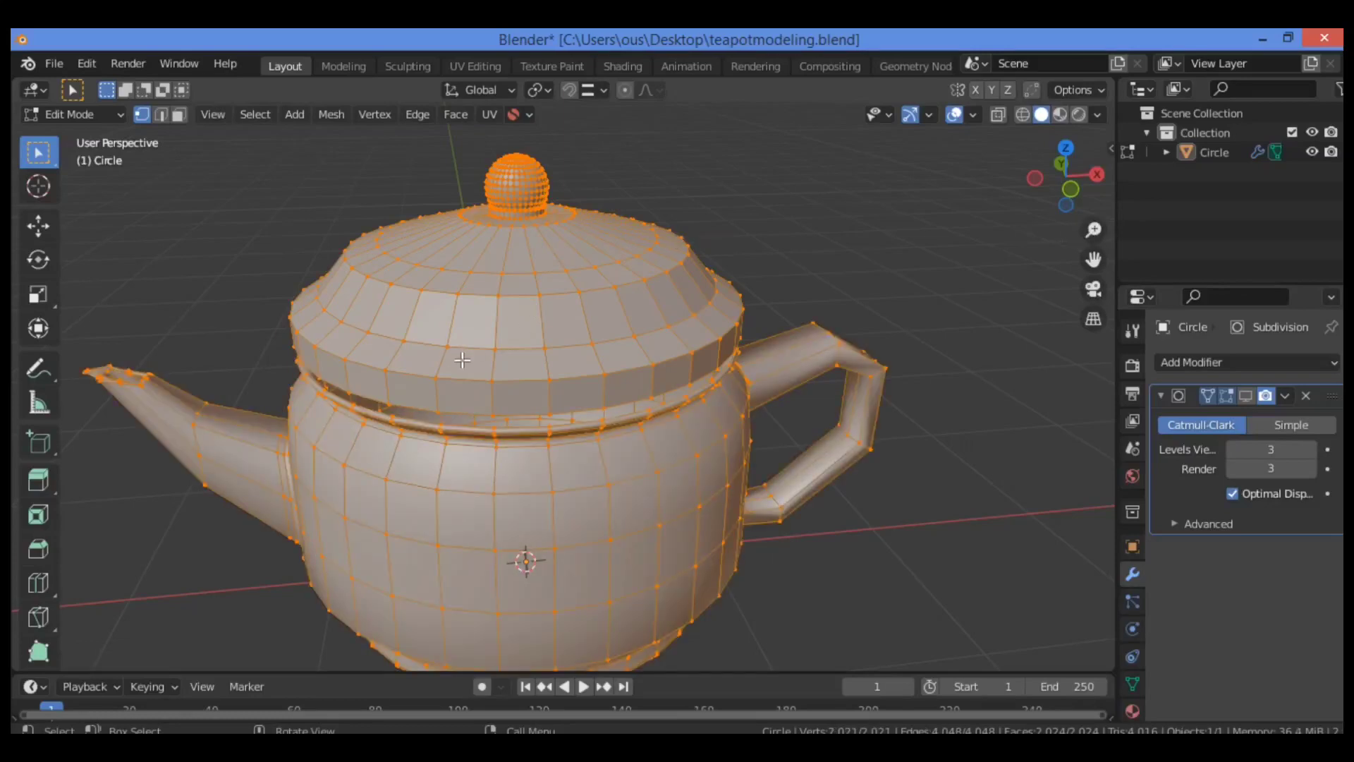
{"action": "key", "text": "shift+n"}
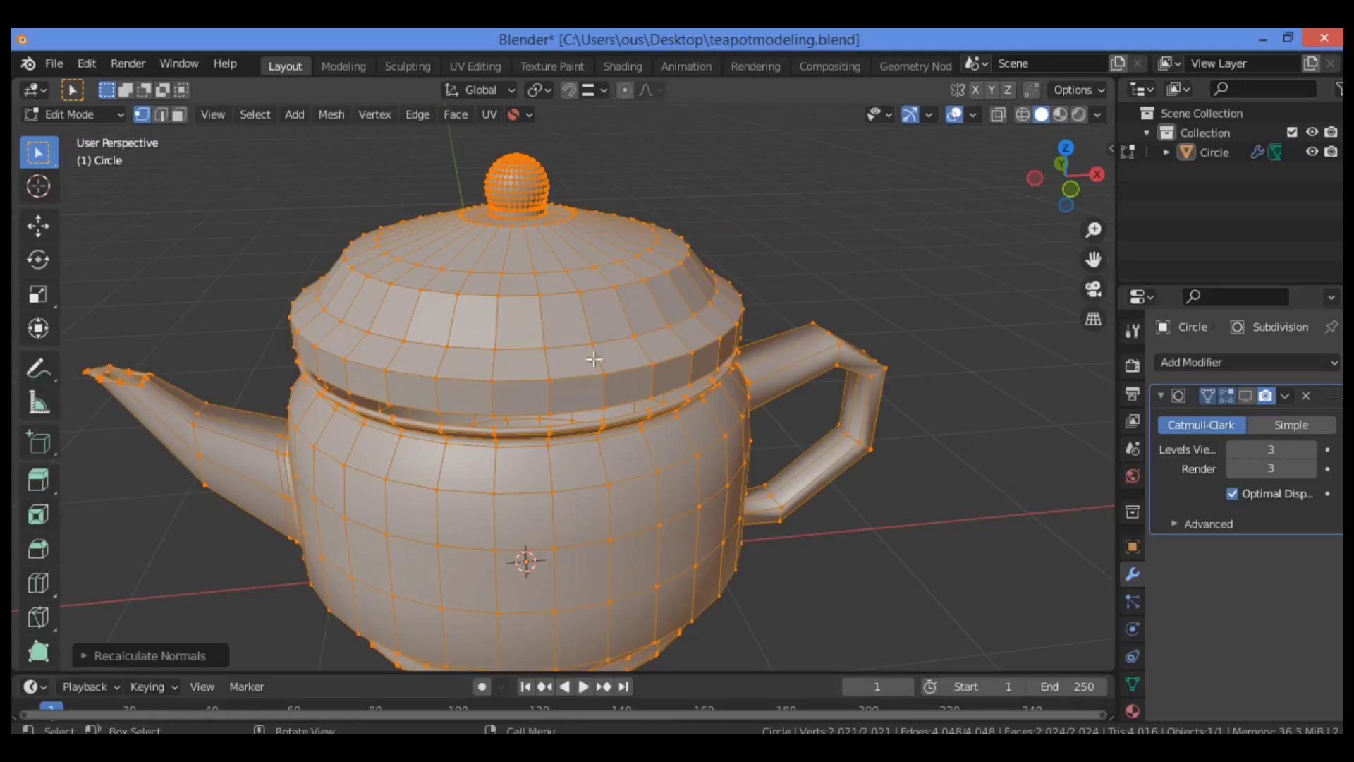
{"action": "key", "text": "m"}
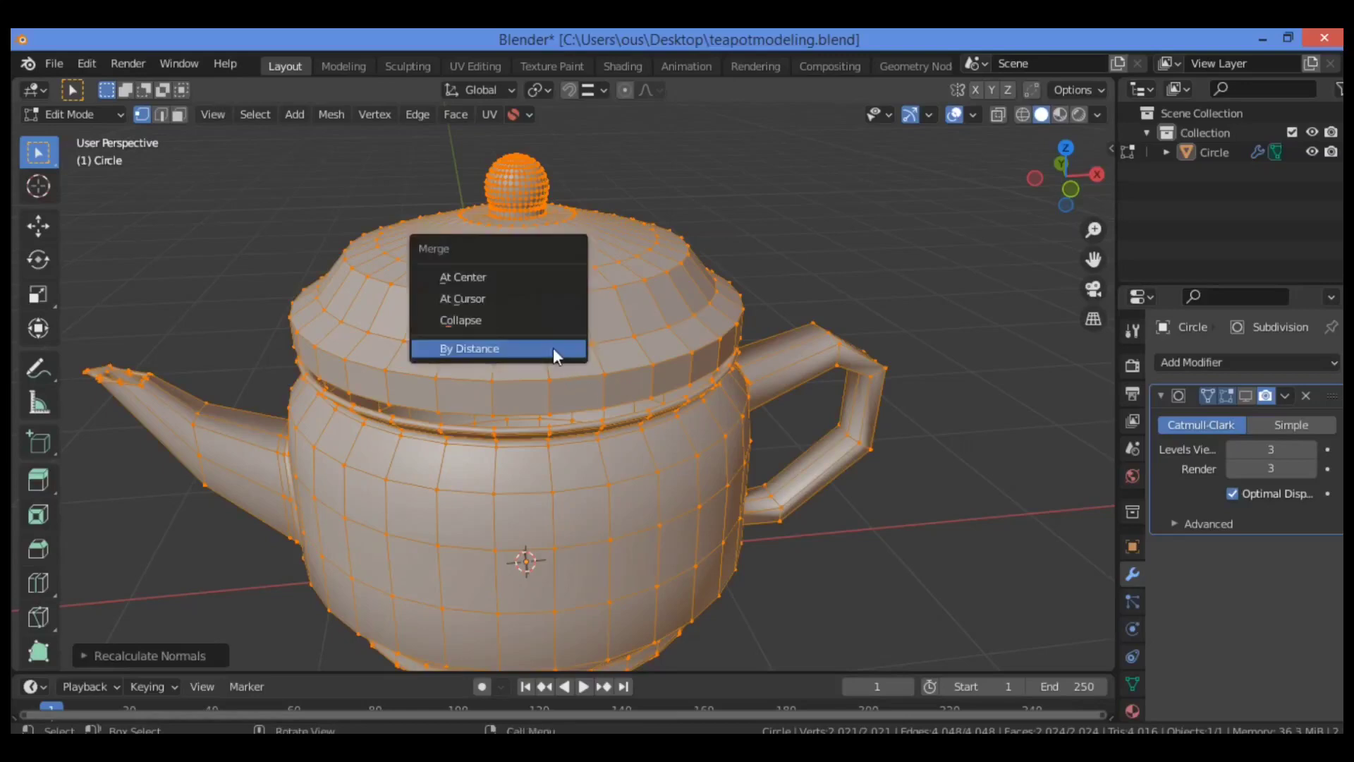
{"action": "left_click", "coordinate": [553, 349]}
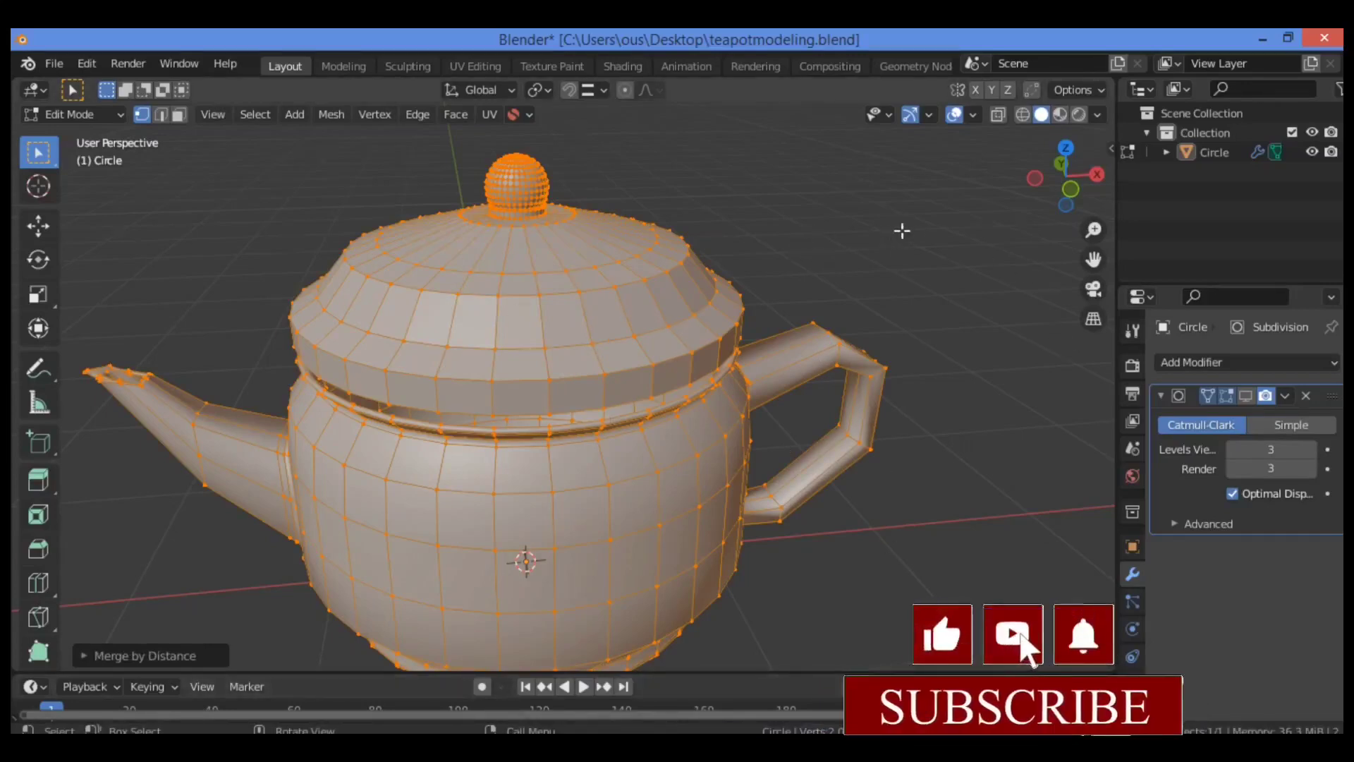
Select all geometry linked to the lid and scale it down uniformly to about 0.93
{"action": "left_click", "coordinate": [613, 287]}
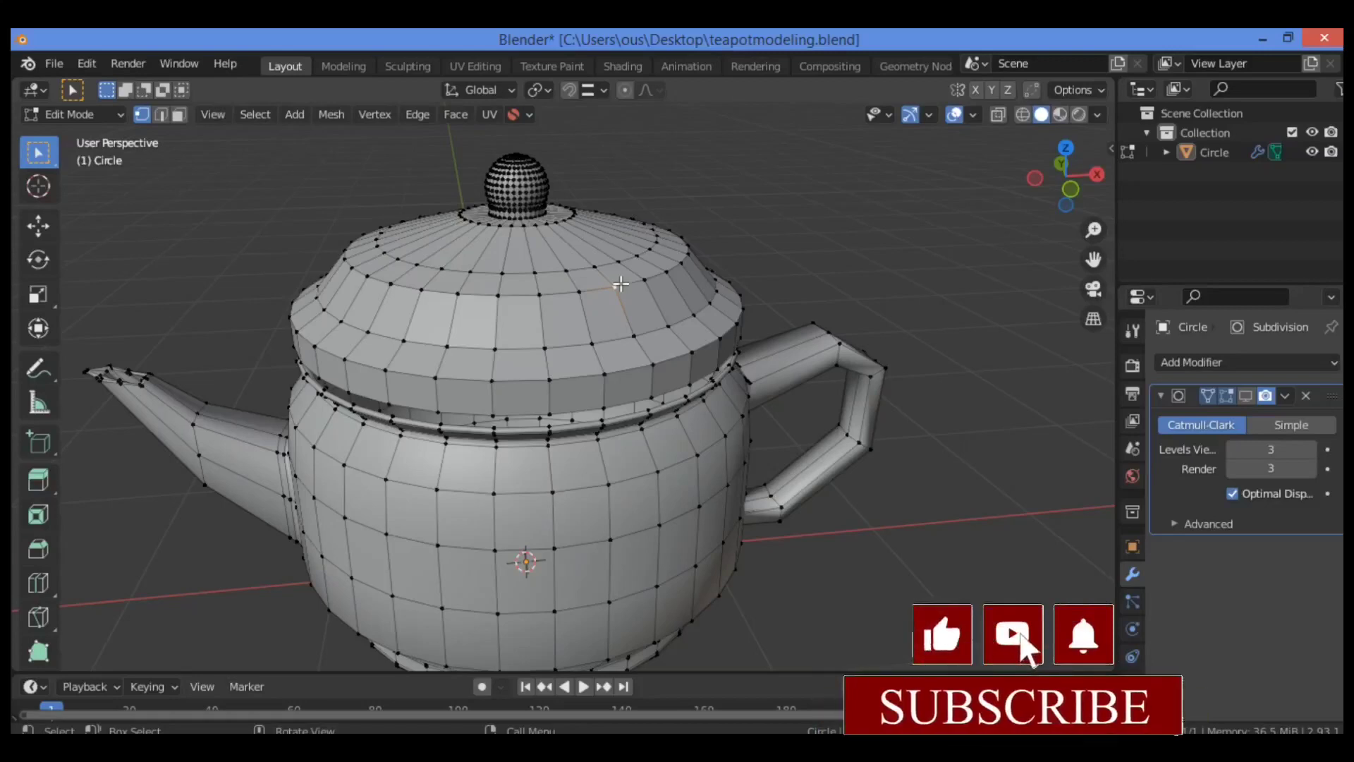
{"action": "key", "text": "m"}
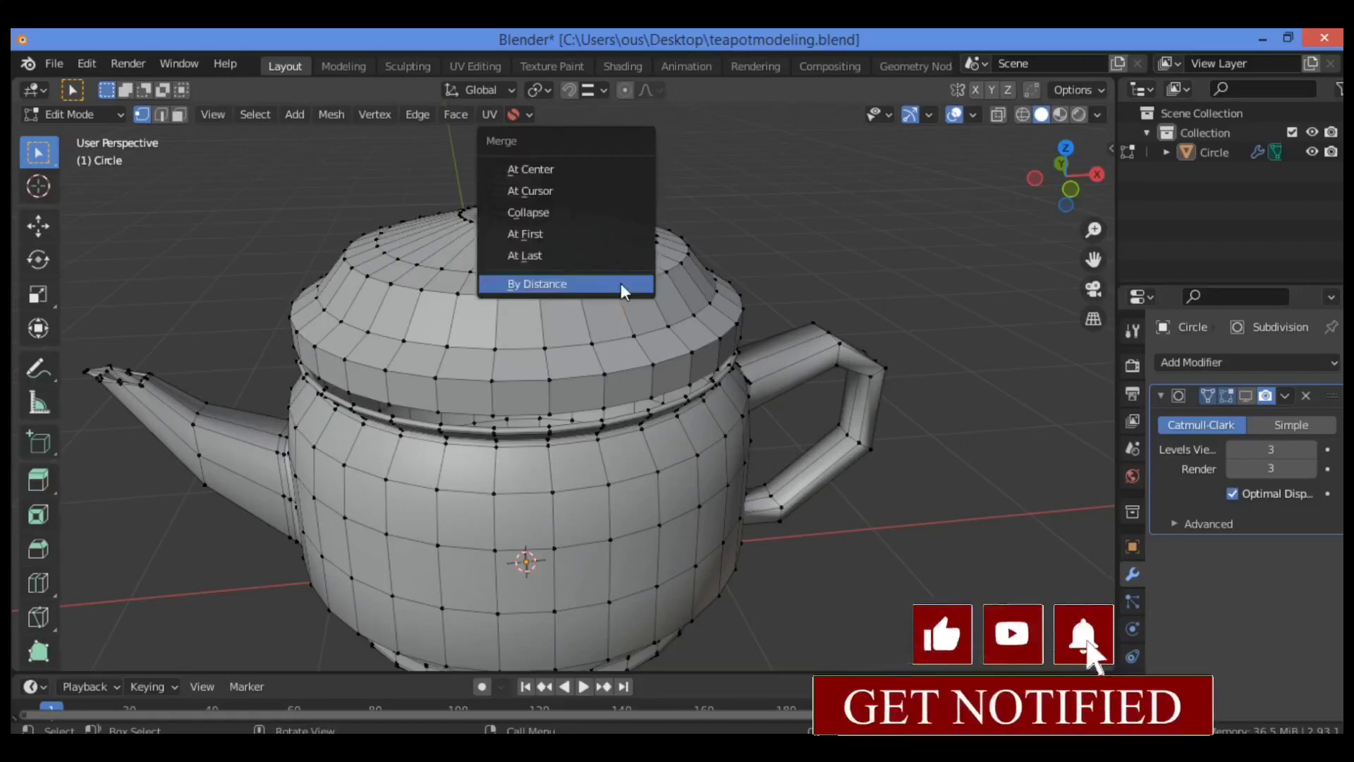
{"action": "left_click", "coordinate": [622, 285]}
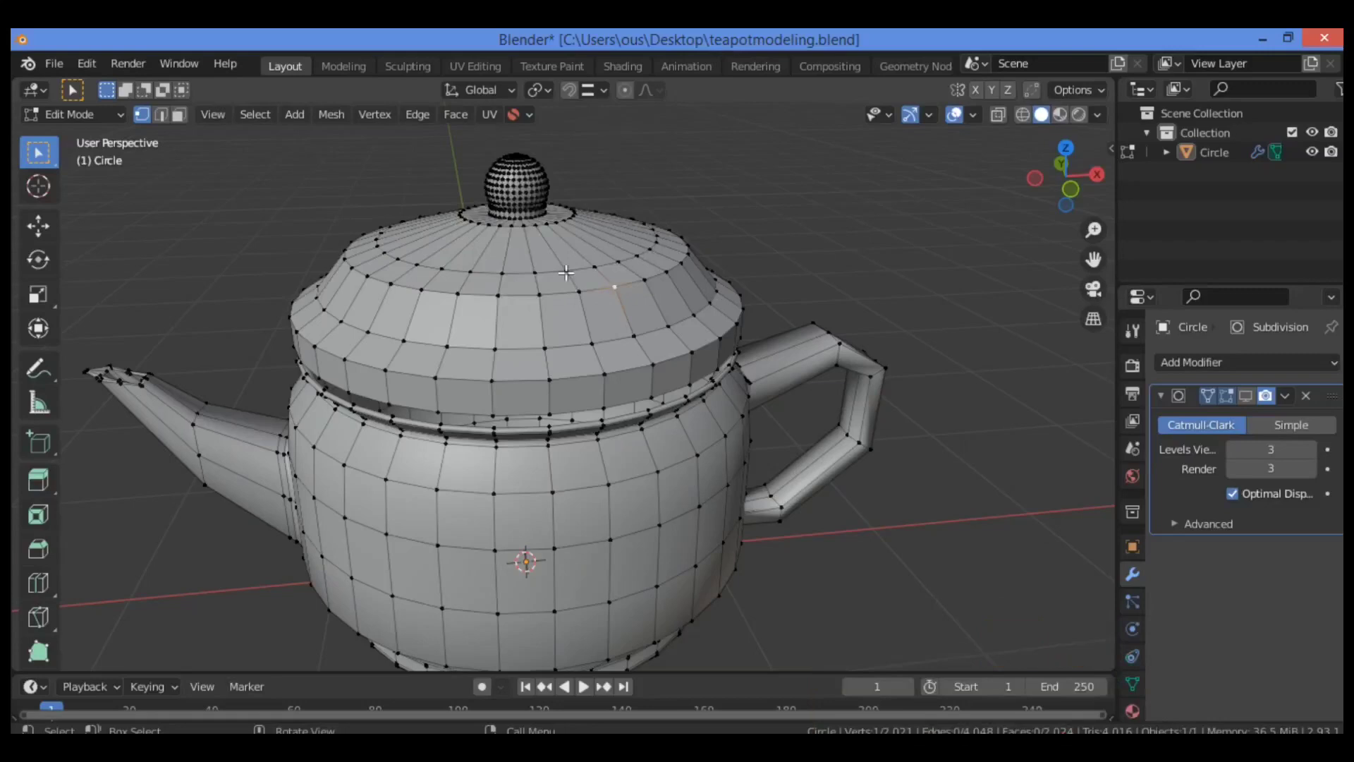
{"action": "key", "text": "ctrl+l"}
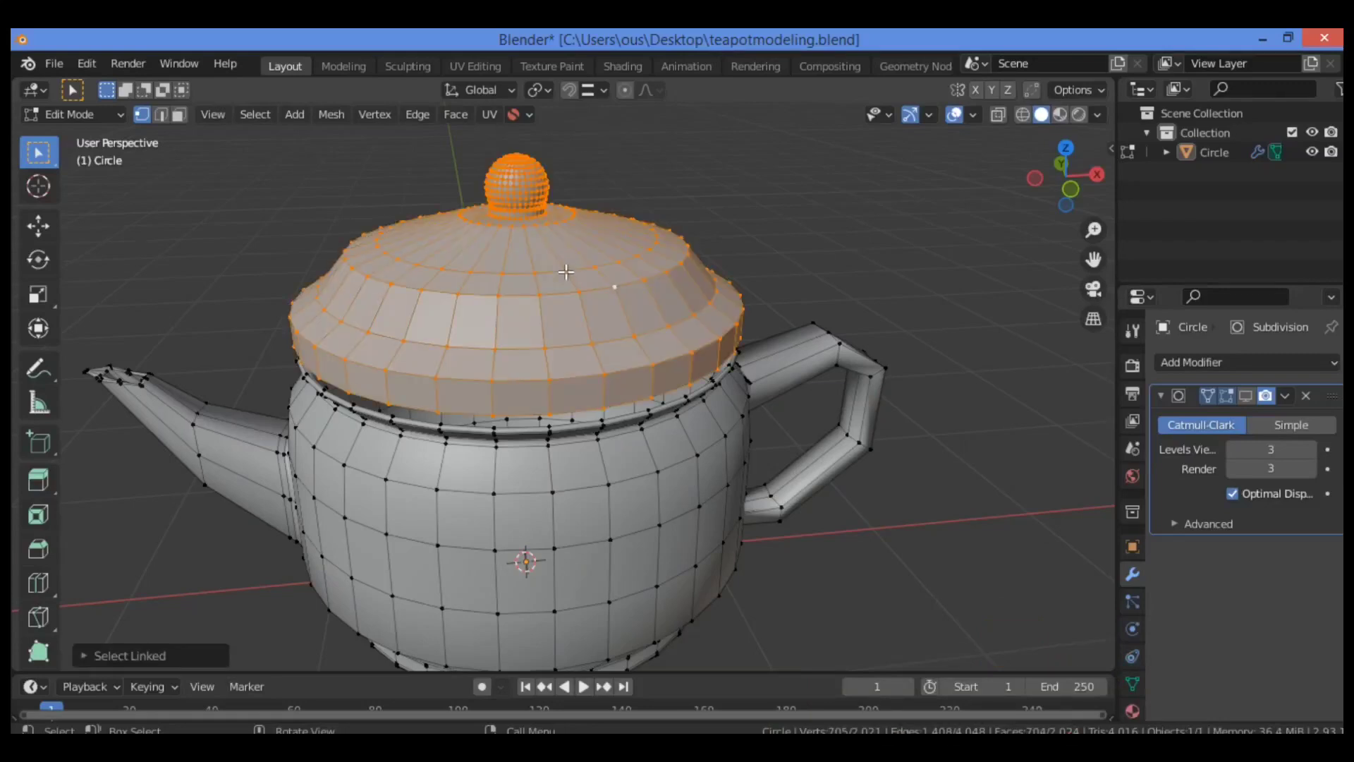
{"action": "key", "text": "s"}
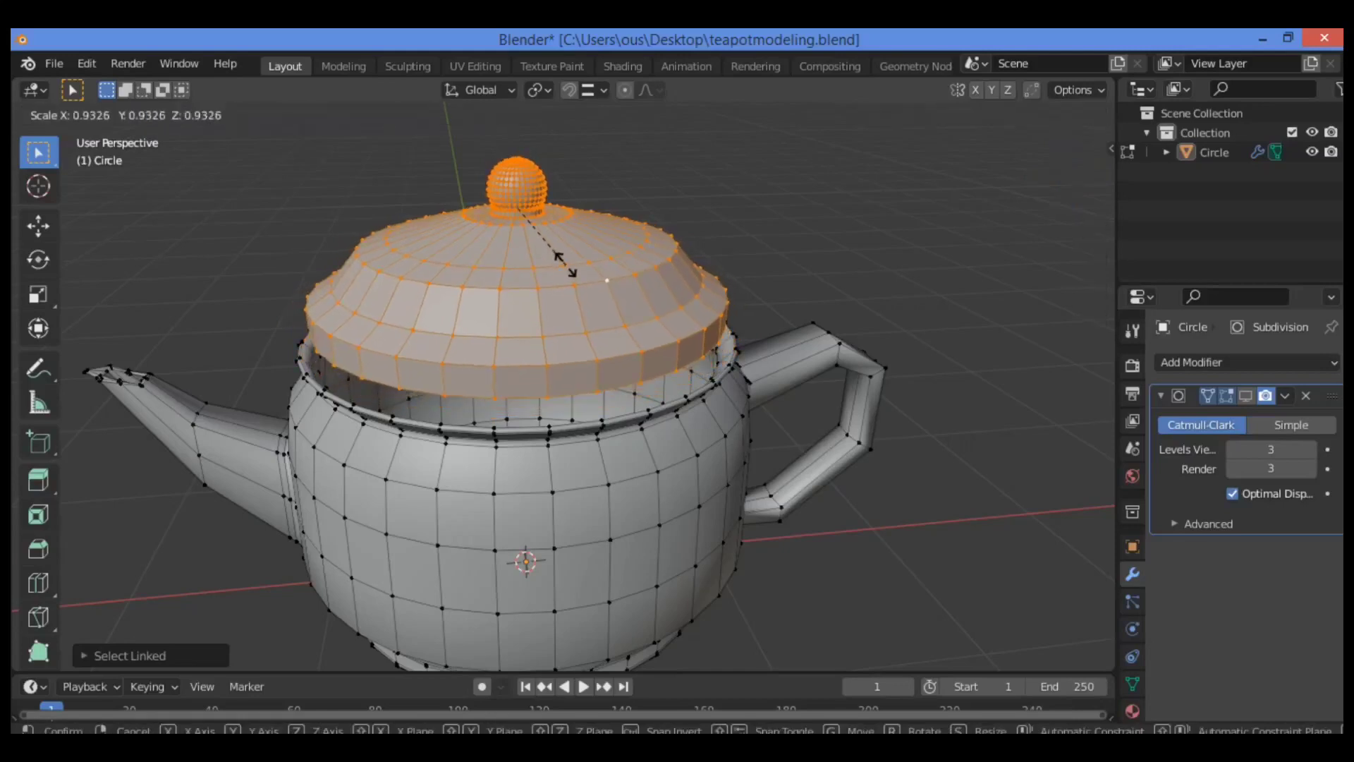
{"action": "left_click", "coordinate": [564, 264]}
Lower the lid about 0.12 m along the global Z axis into the pot's rim
{"action": "key", "text": "g"}
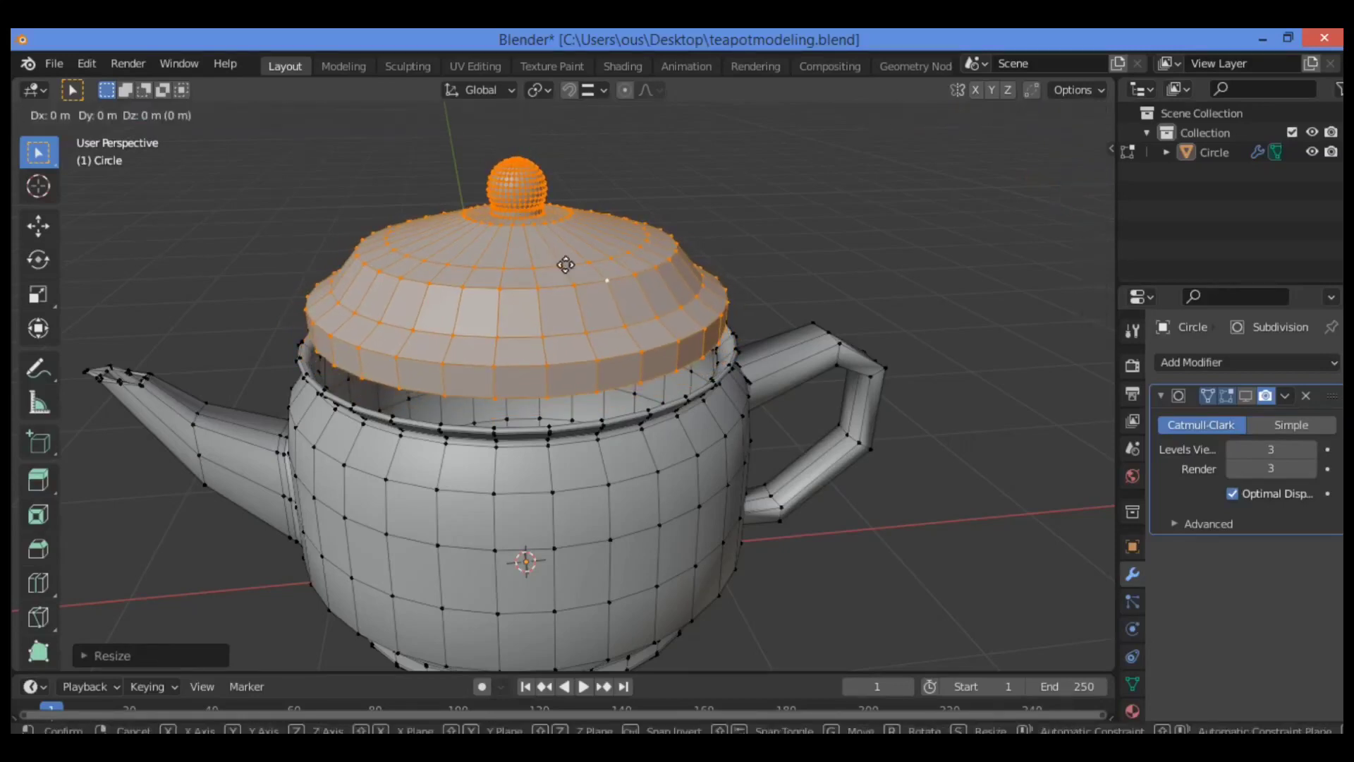
{"action": "key", "text": "z"}
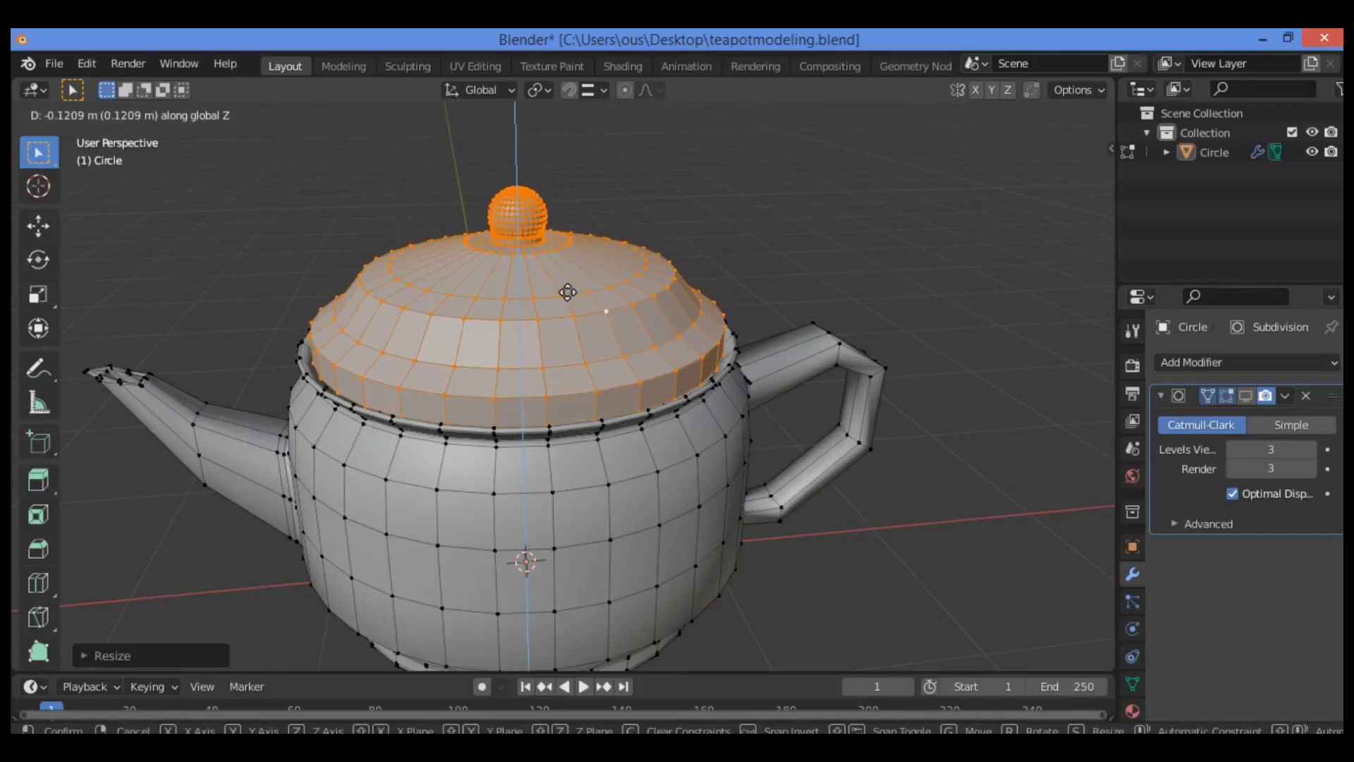
{"action": "left_click", "coordinate": [568, 292]}
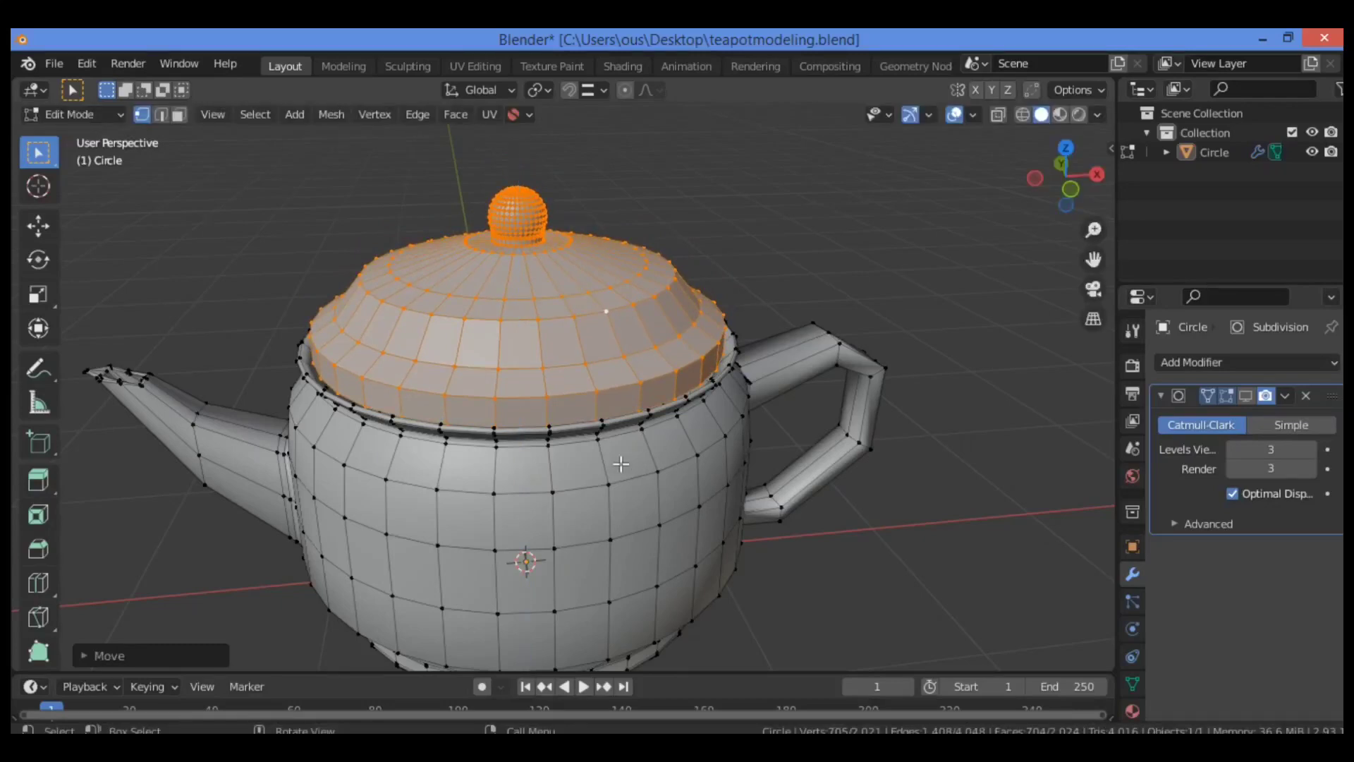
Select the pot body with its linked spout and handle, and hide it so only the lid remains
{"action": "left_click", "coordinate": [621, 463]}
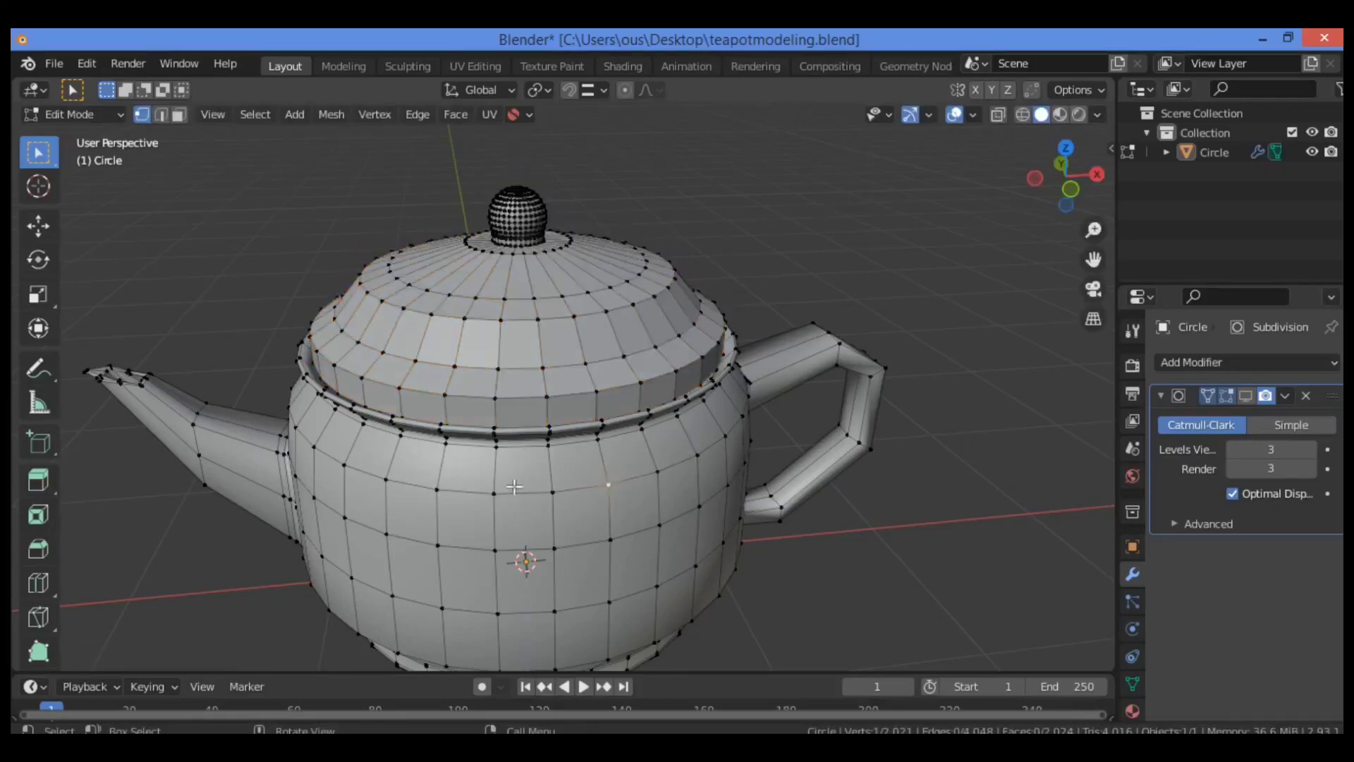
{"action": "key", "text": "ctrl+l"}
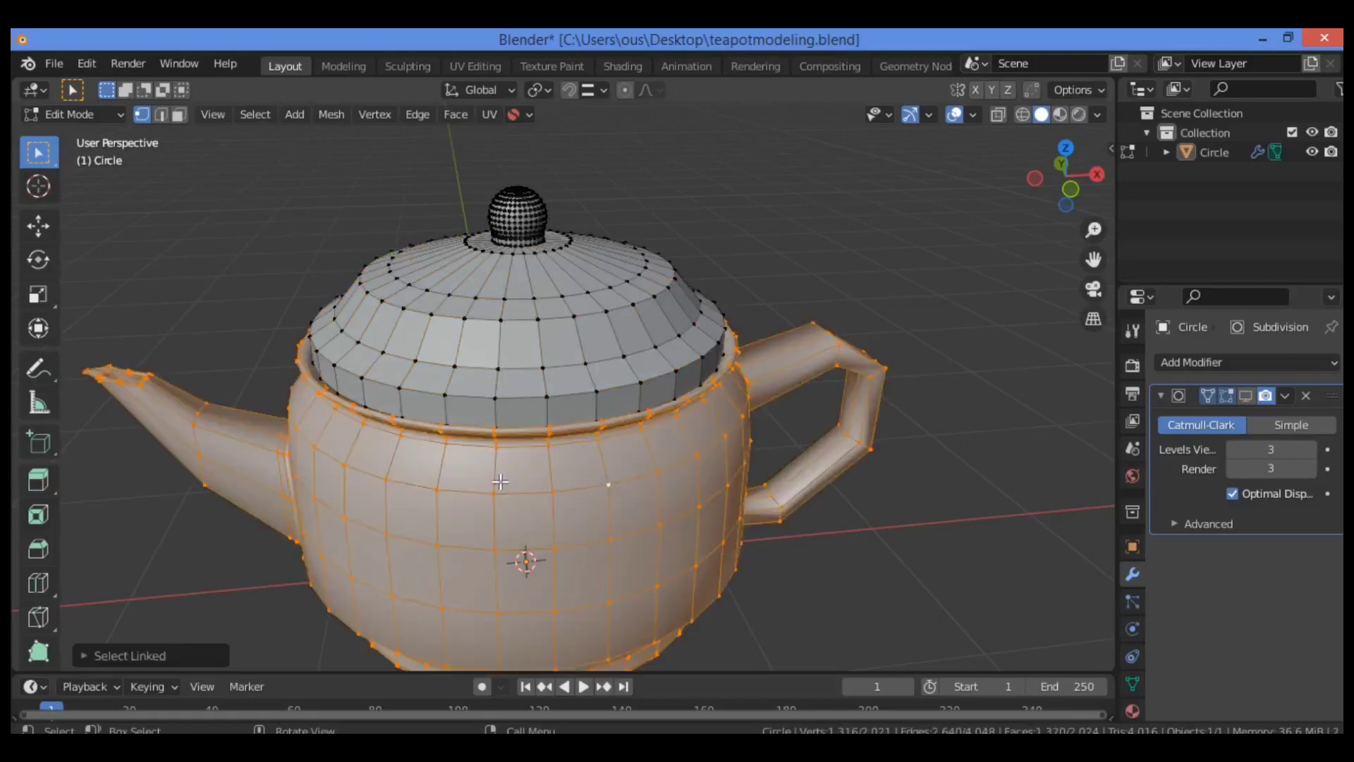
{"action": "key", "text": "h"}
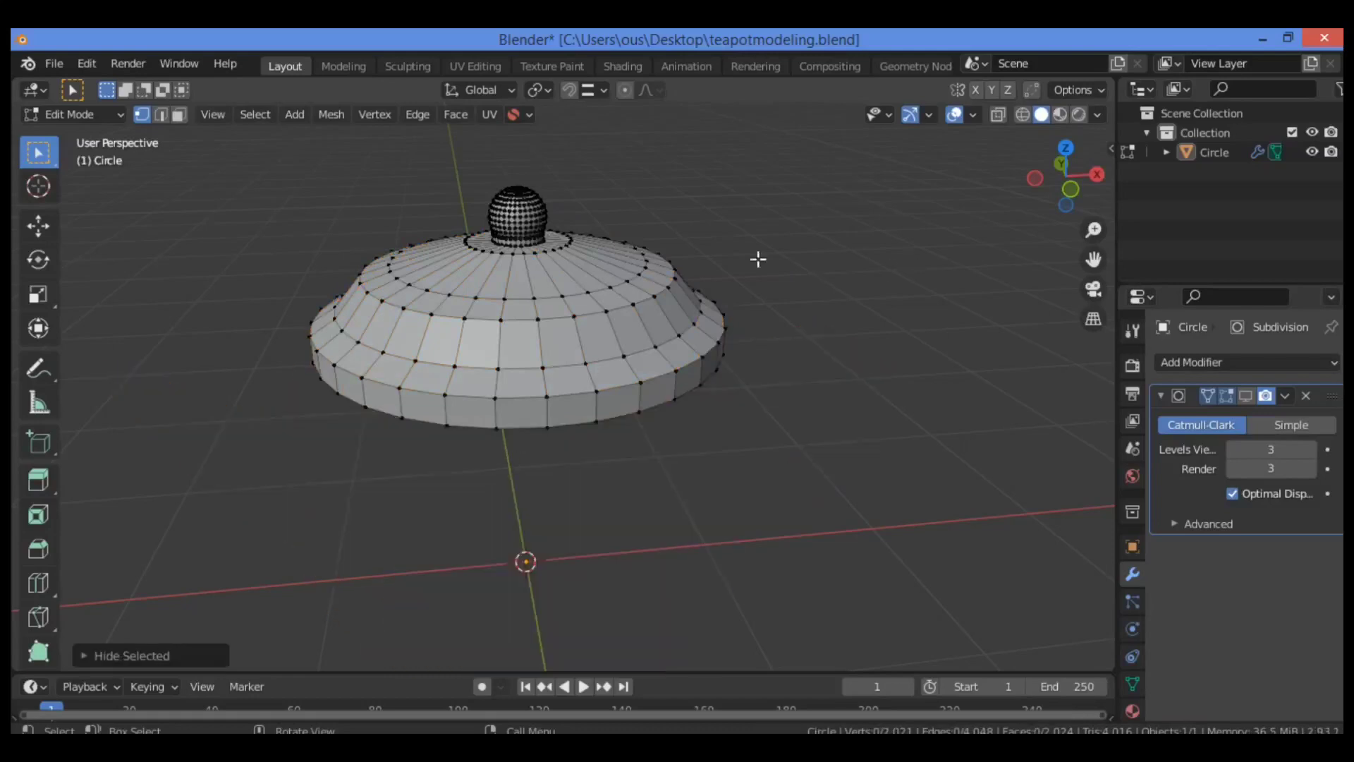
Separate the entire lid mesh by selection into its own object and return to Object Mode
{"action": "left_click_drag", "start_coordinate": [1092, 222], "coordinate": [1091, 201]}
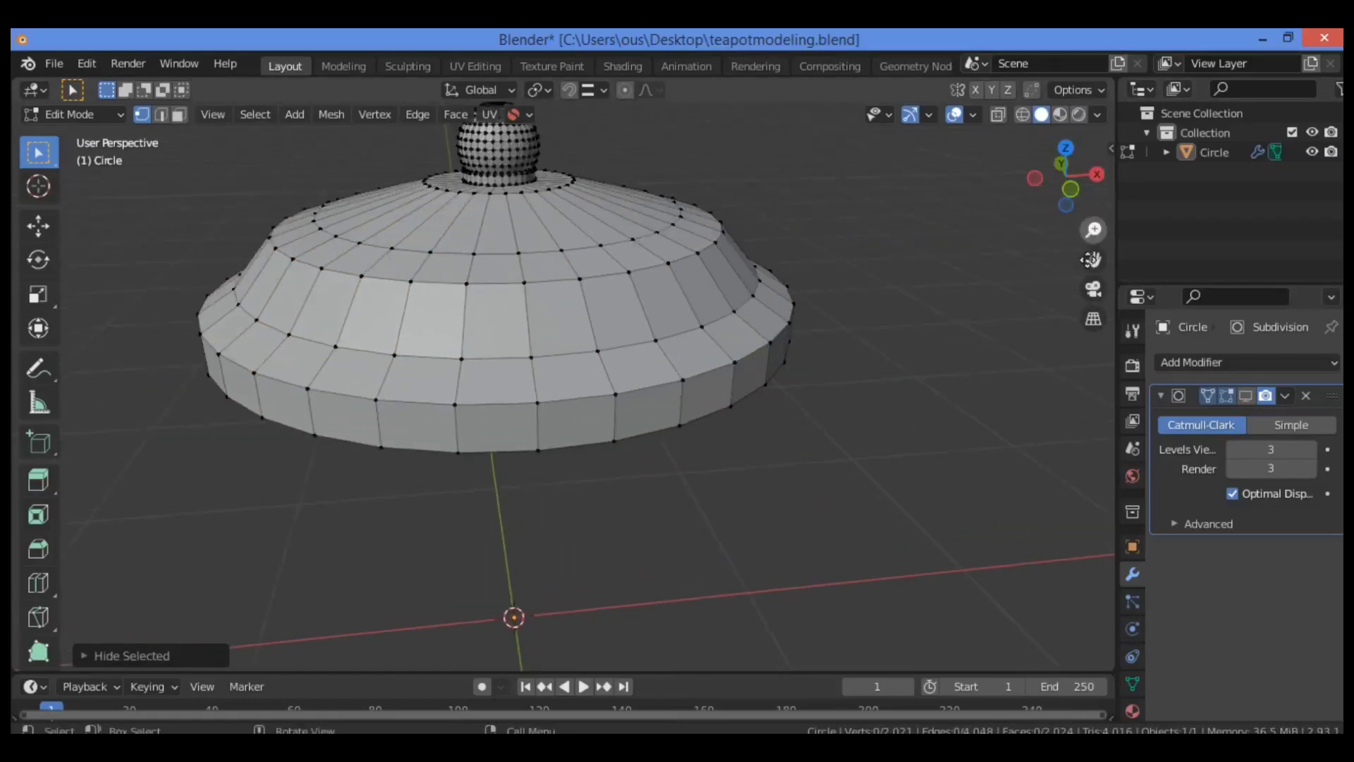
{"action": "left_click_drag", "start_coordinate": [1094, 259], "coordinate": [1062, 403]}
{"action": "left_click_drag", "start_coordinate": [1087, 178], "coordinate": [1064, 211]}
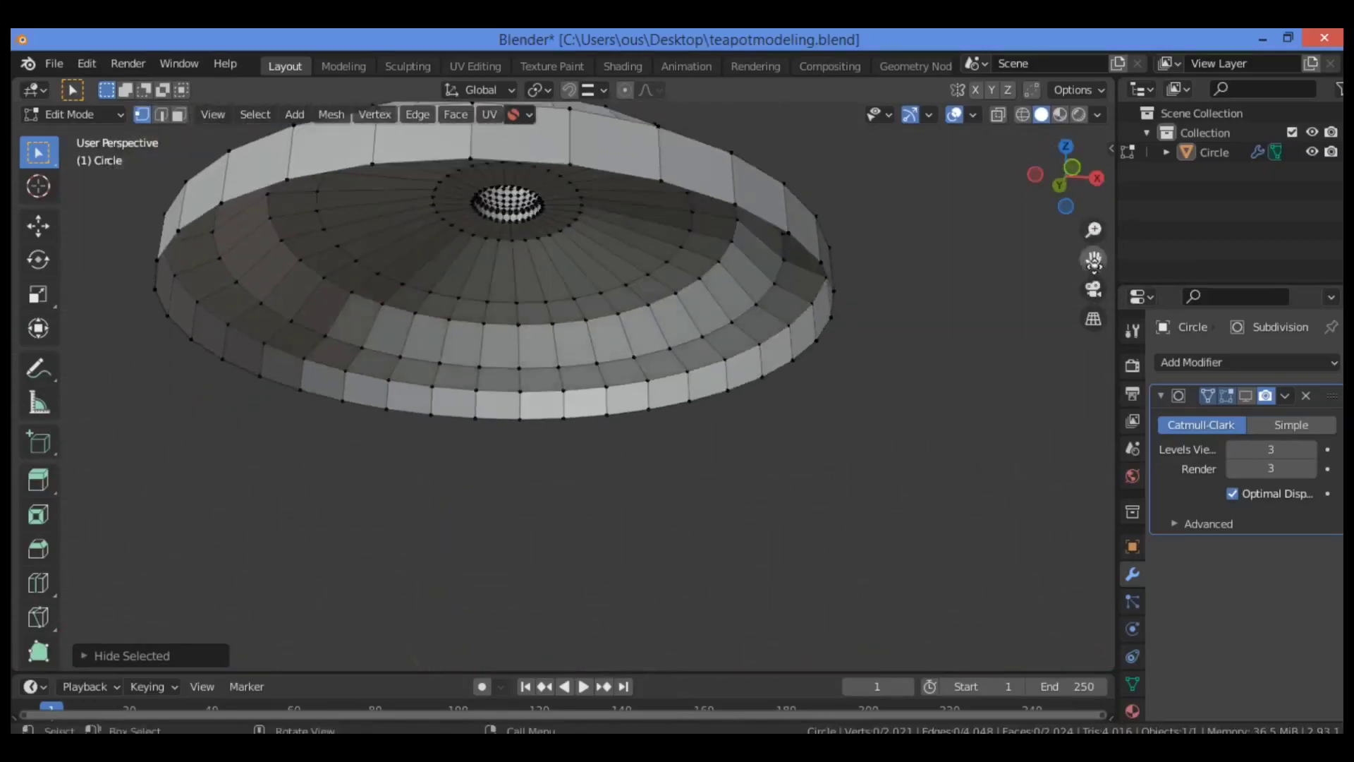
{"action": "left_click_drag", "start_coordinate": [1093, 260], "coordinate": [747, 307]}
{"action": "left_click_drag", "start_coordinate": [1062, 169], "coordinate": [1067, 198]}
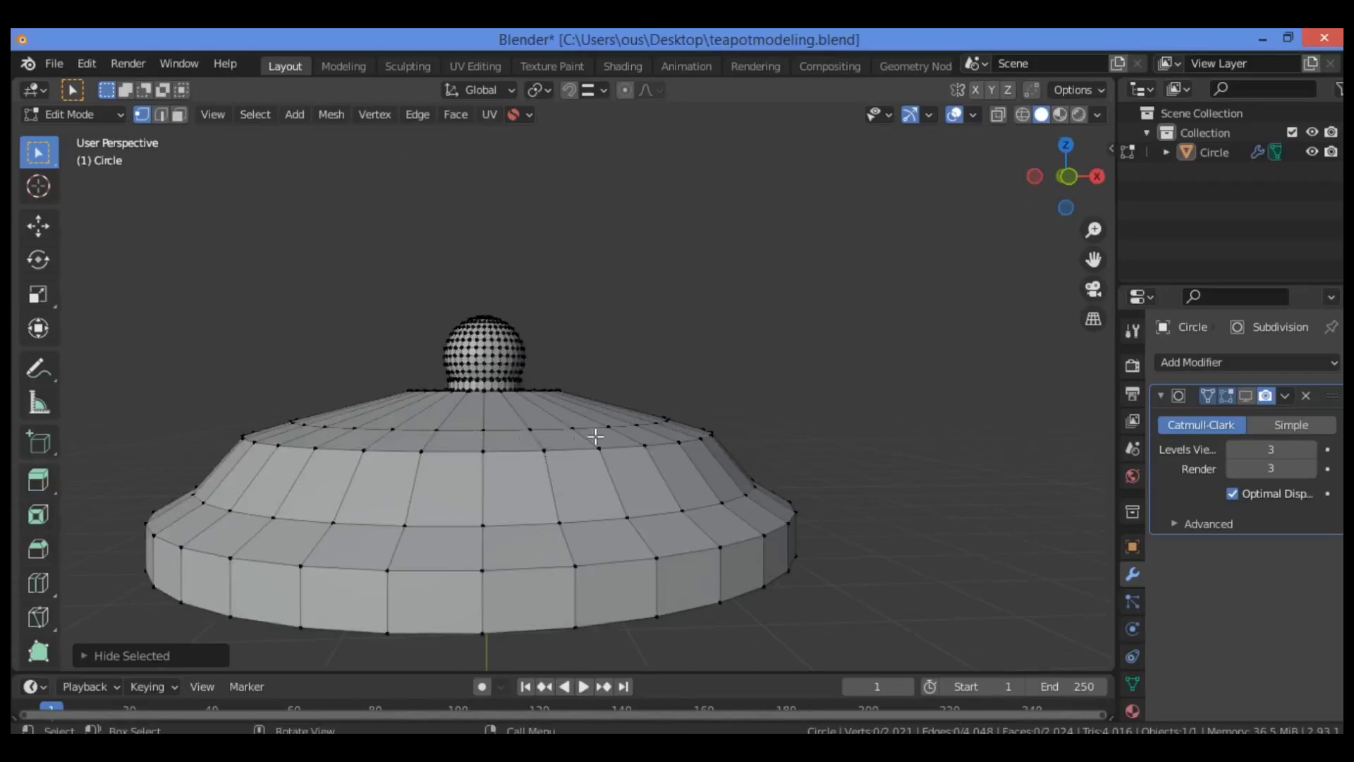
{"action": "key", "text": "a"}
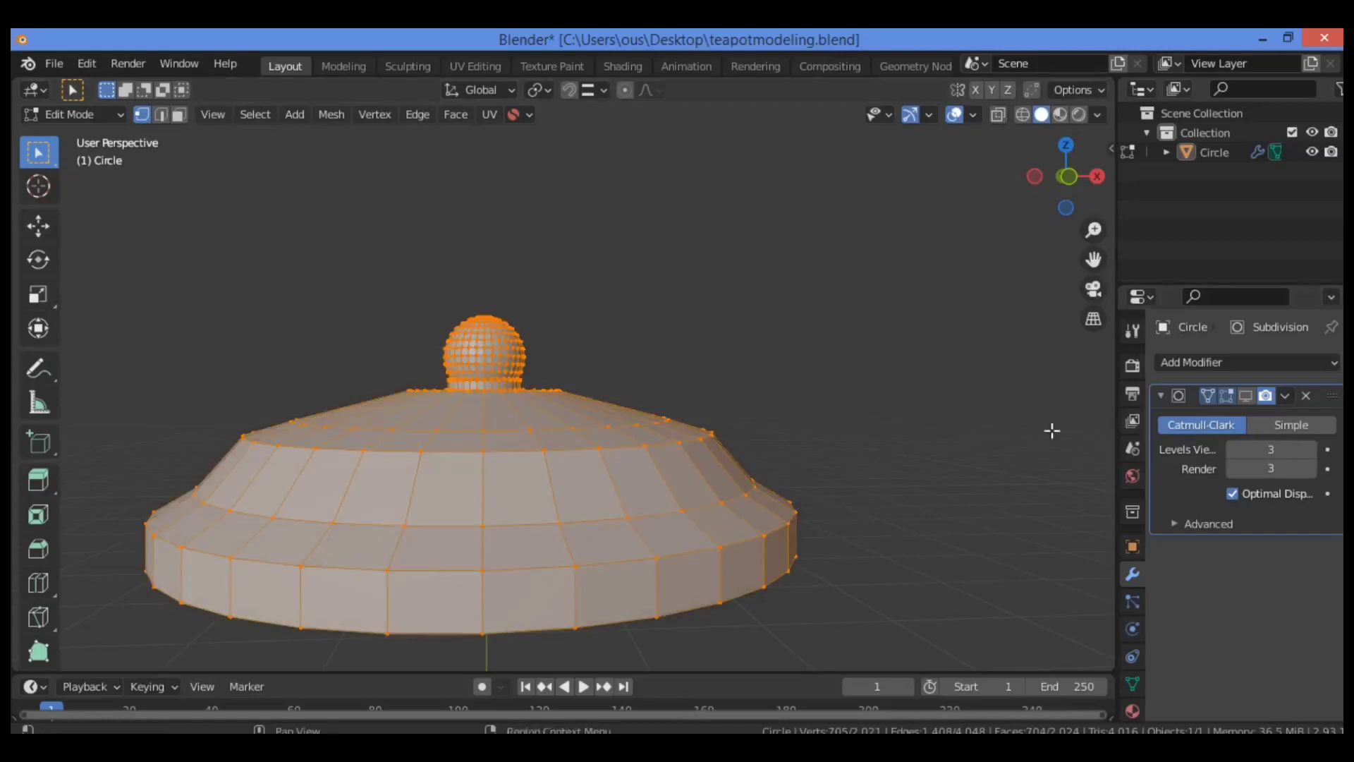
{"action": "left_click_drag", "start_coordinate": [1093, 230], "coordinate": [1083, 233]}
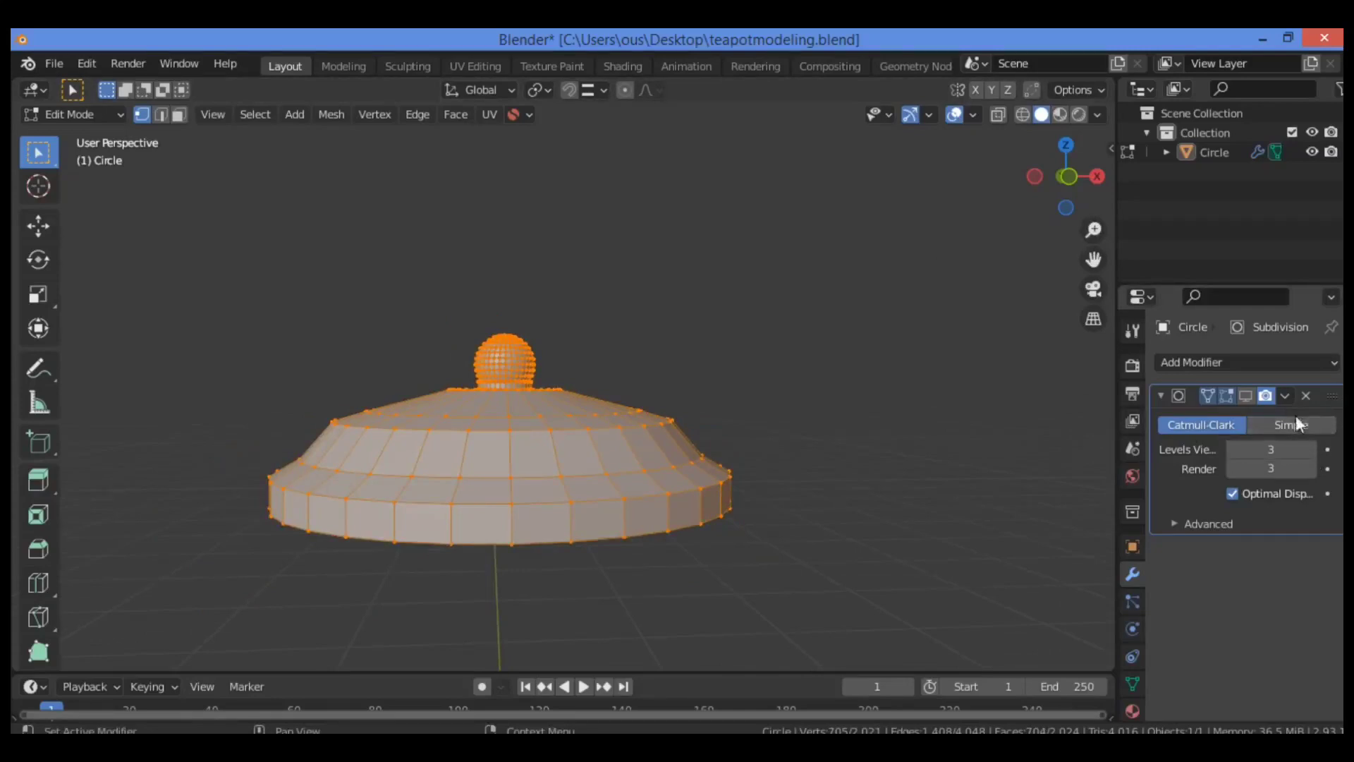
{"action": "left_click", "coordinate": [1309, 361]}
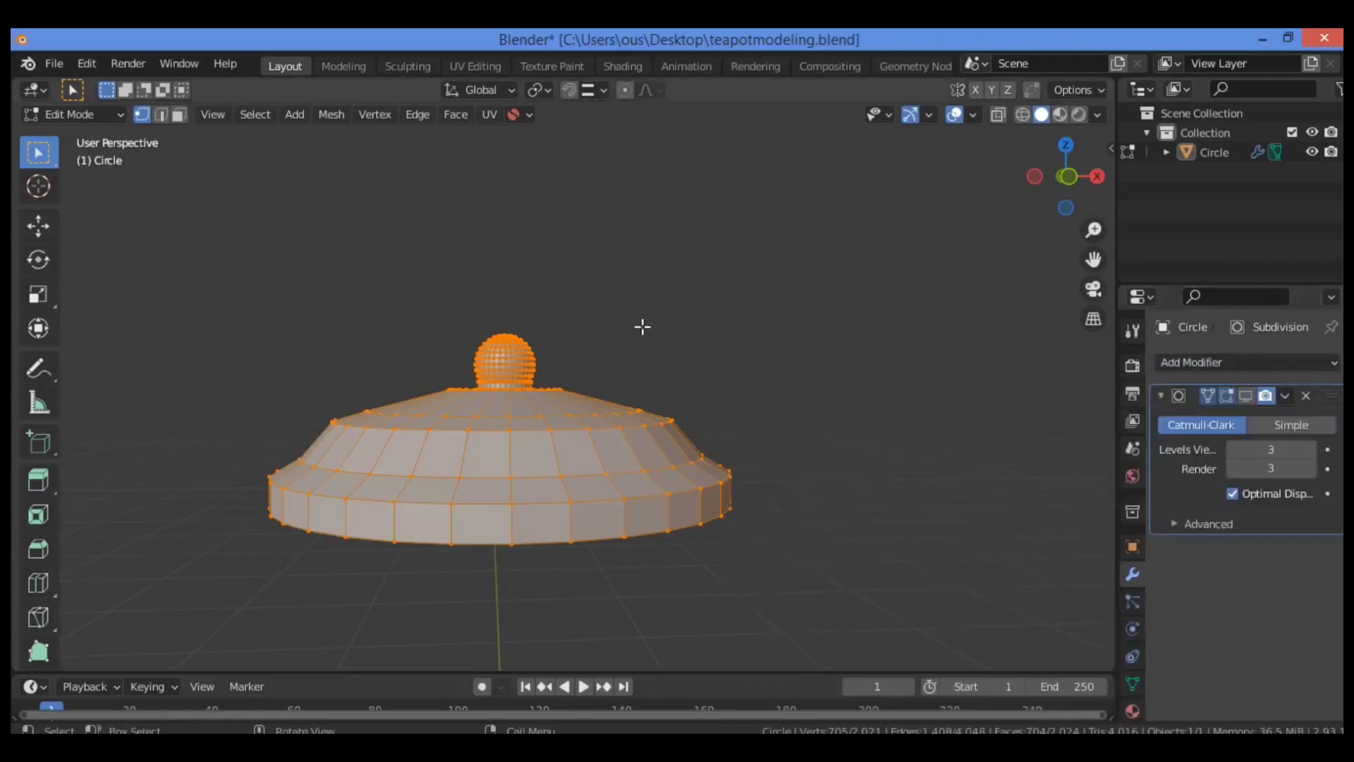
{"action": "right_click", "coordinate": [470, 414]}
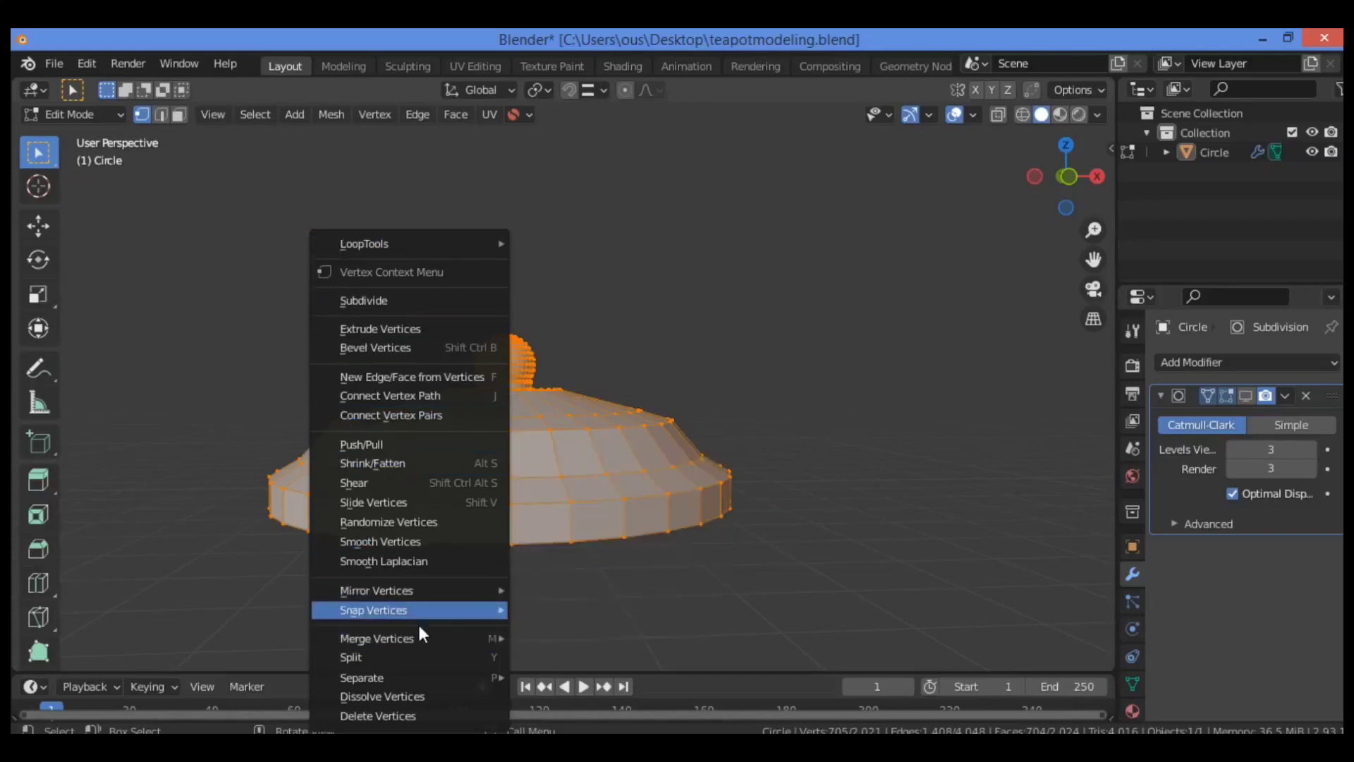
{"action": "mouse_move", "coordinate": [438, 679]}
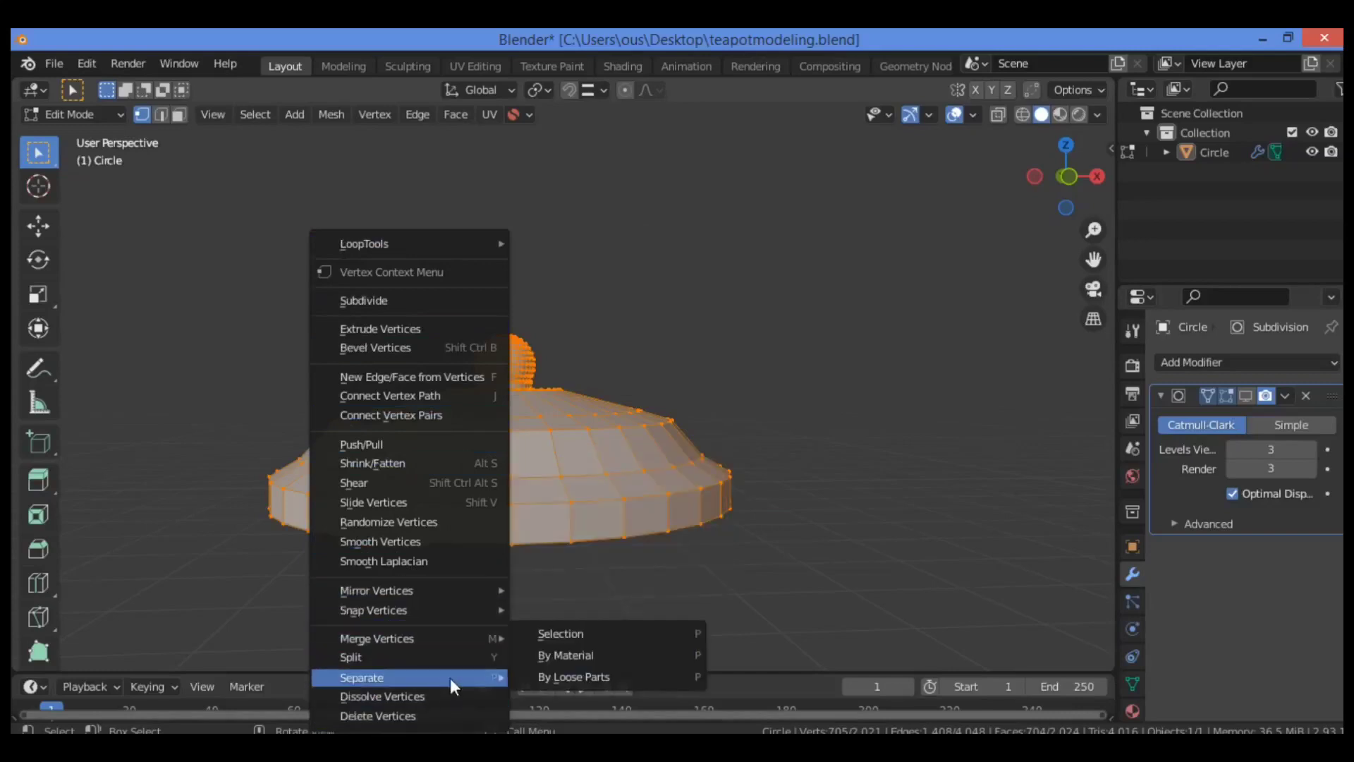
{"action": "left_click", "coordinate": [602, 633]}
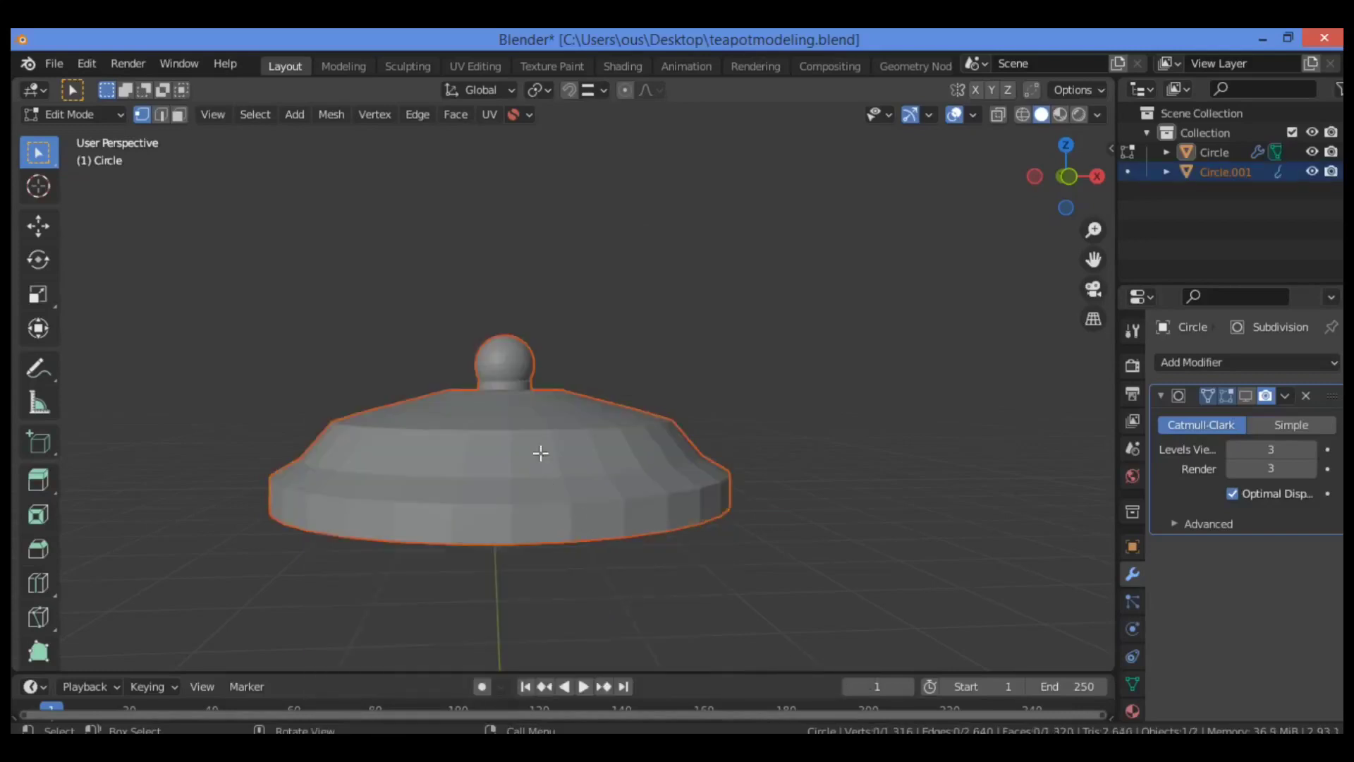
{"action": "key", "text": "Tab"}
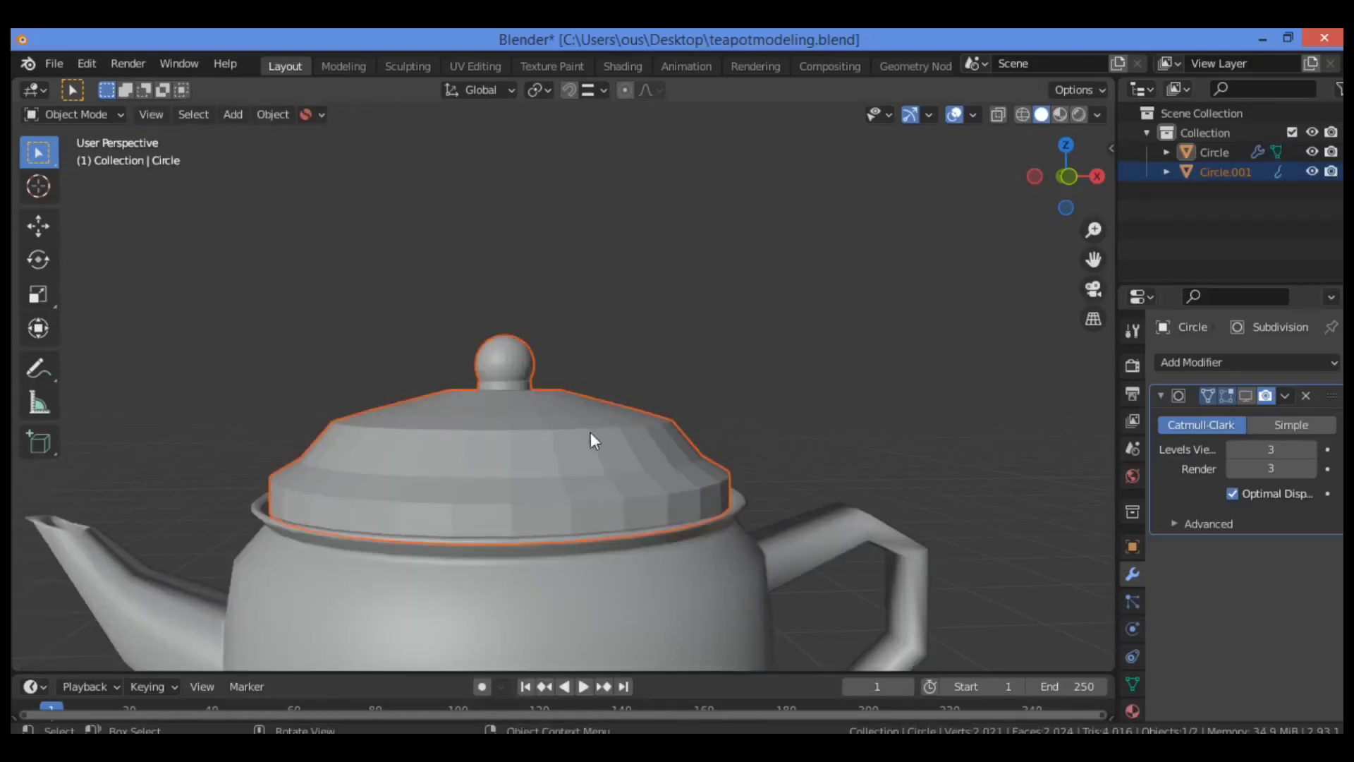
Check the pot body and the lid as separate objects by entering and leaving Edit Mode on each
{"action": "left_click", "coordinate": [662, 566]}
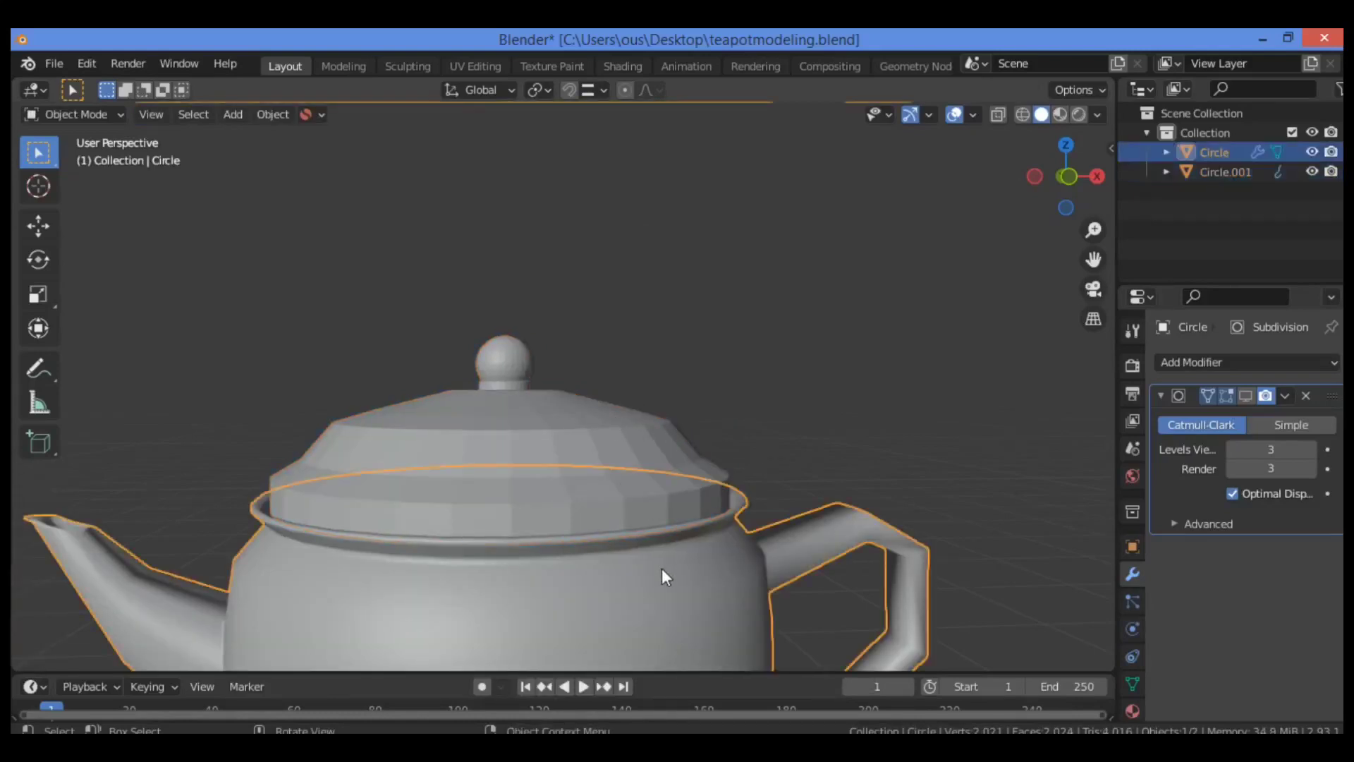
{"action": "key", "text": "Tab"}
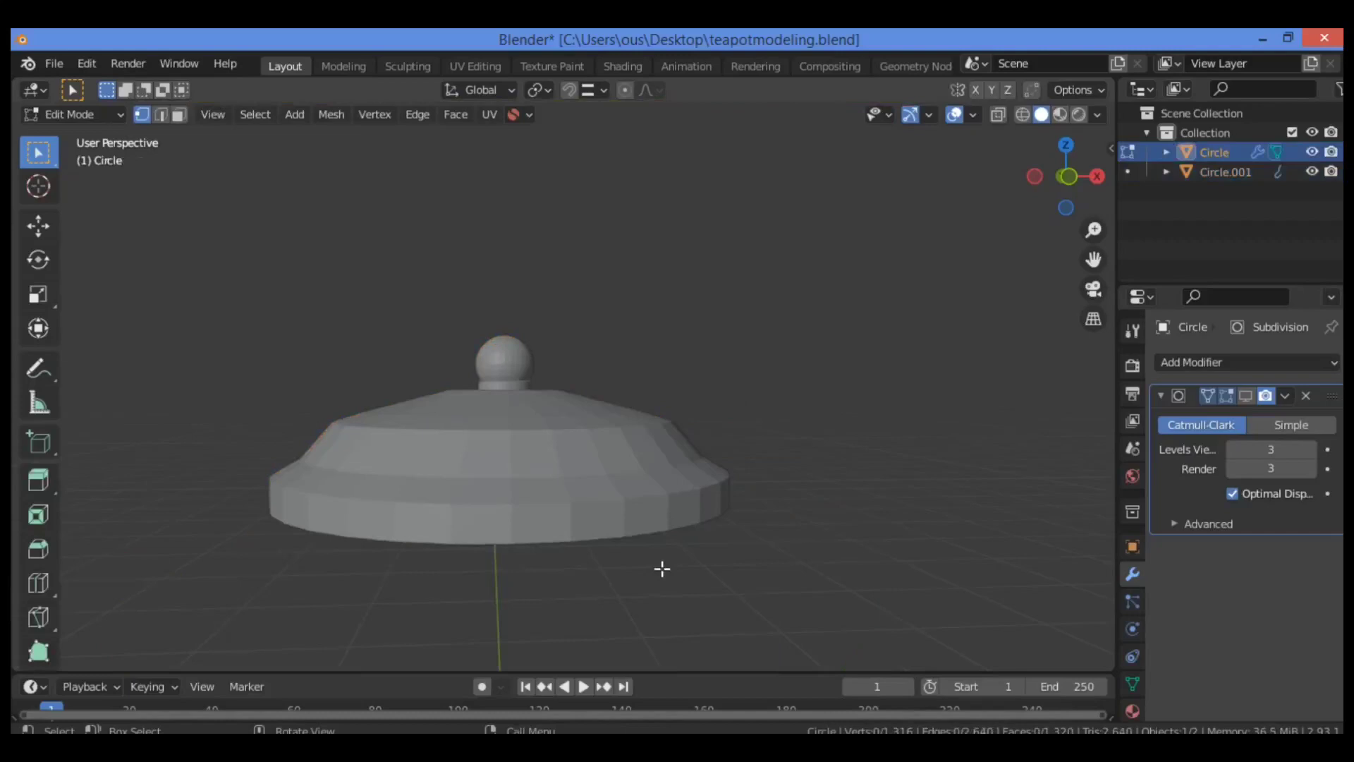
{"action": "key", "text": "Tab"}
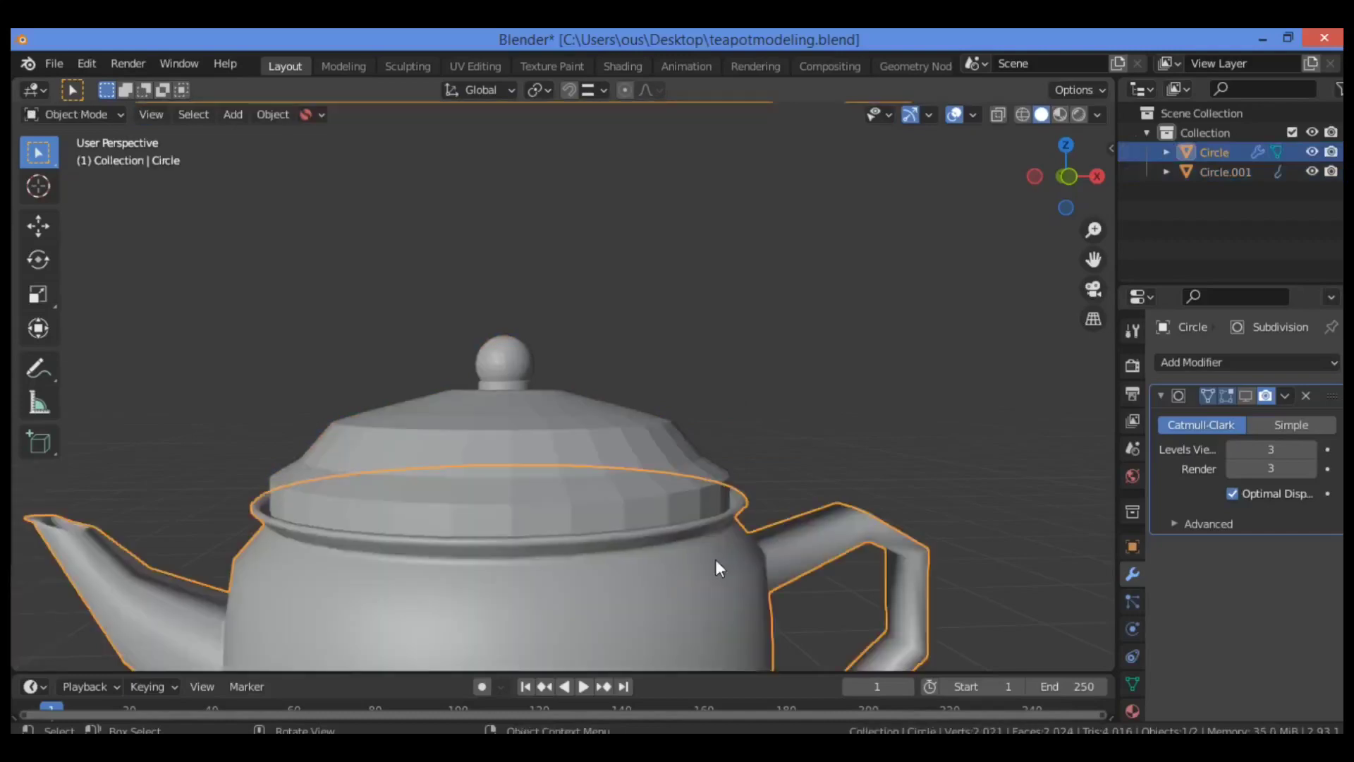
{"action": "left_click", "coordinate": [832, 405]}
{"action": "left_click", "coordinate": [627, 443]}
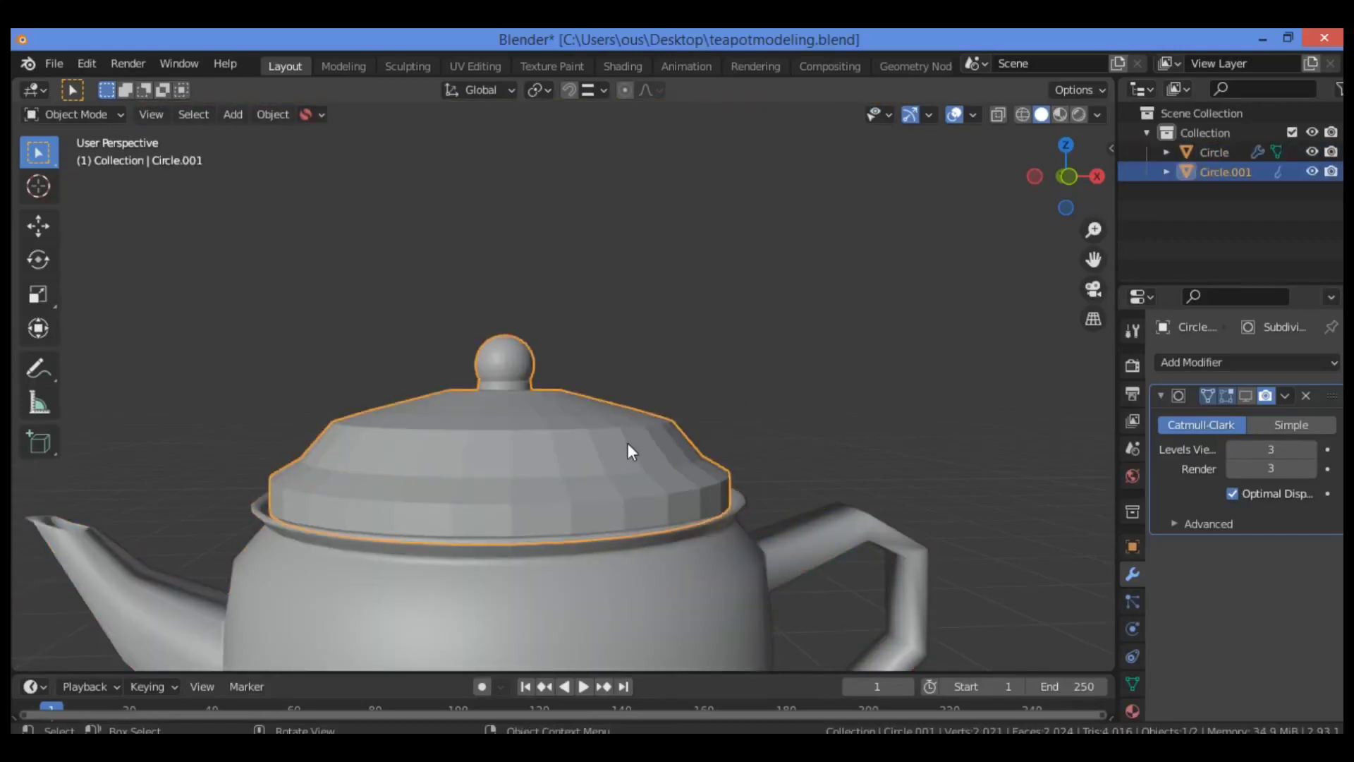
{"action": "key", "text": "Tab"}
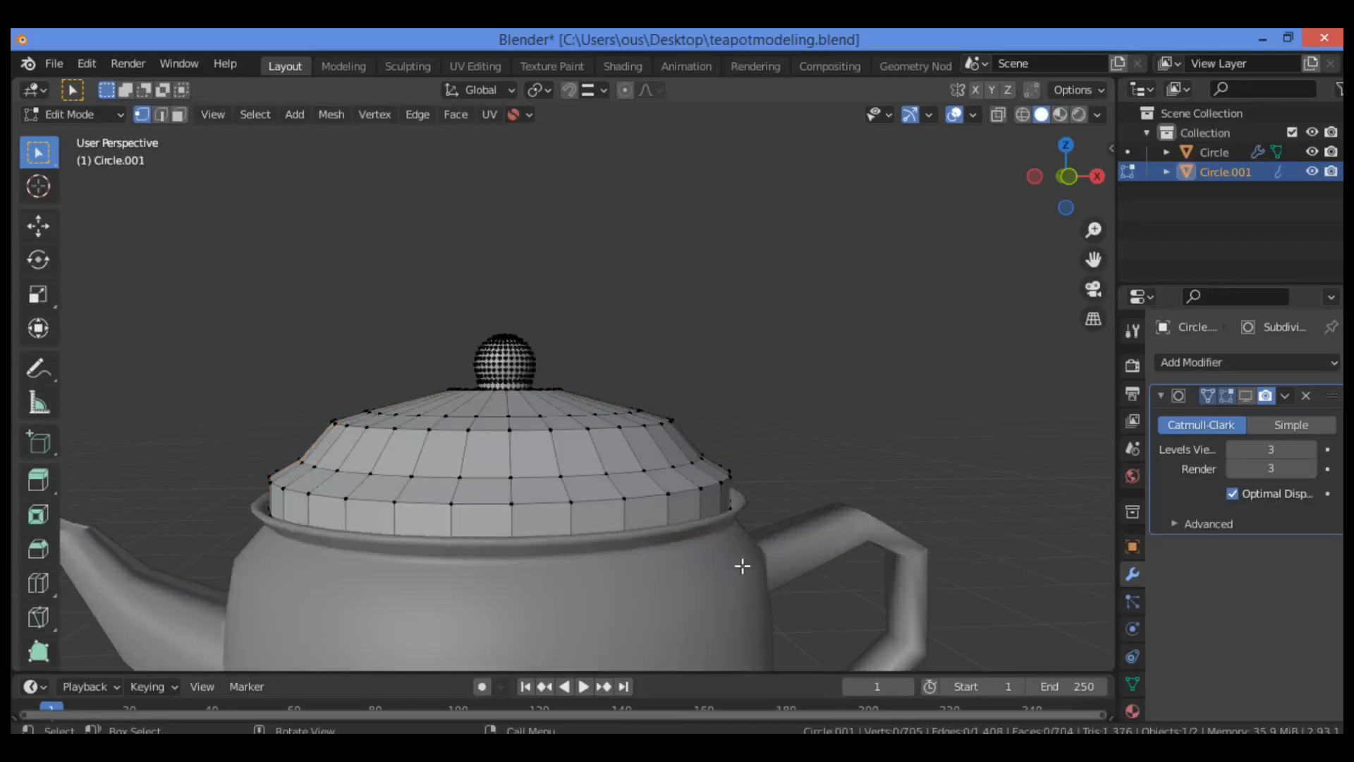
{"action": "key", "text": "Tab"}
Hide the pot body object and enter Edit Mode on the lid, viewing its open underside
{"action": "left_click", "coordinate": [712, 568]}
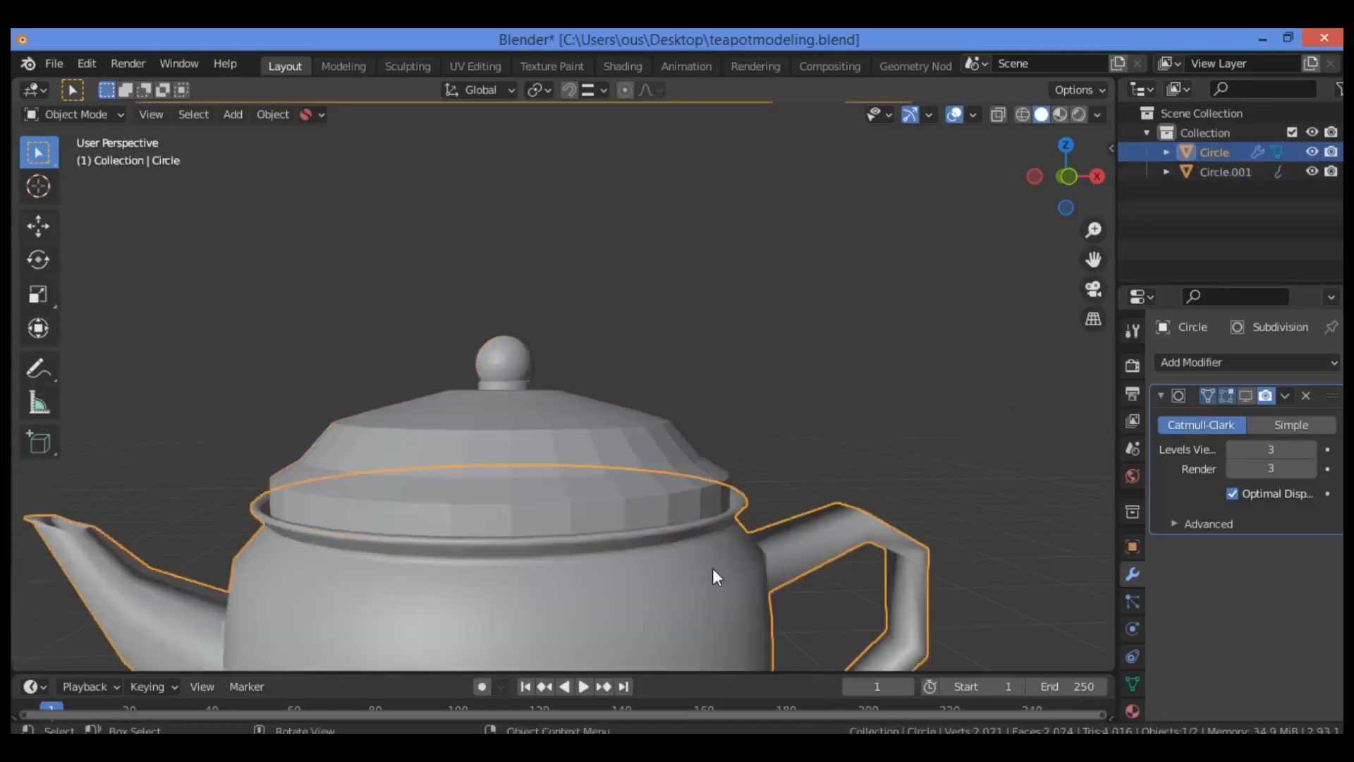
{"action": "key", "text": "h"}
{"action": "left_click", "coordinate": [622, 459]}
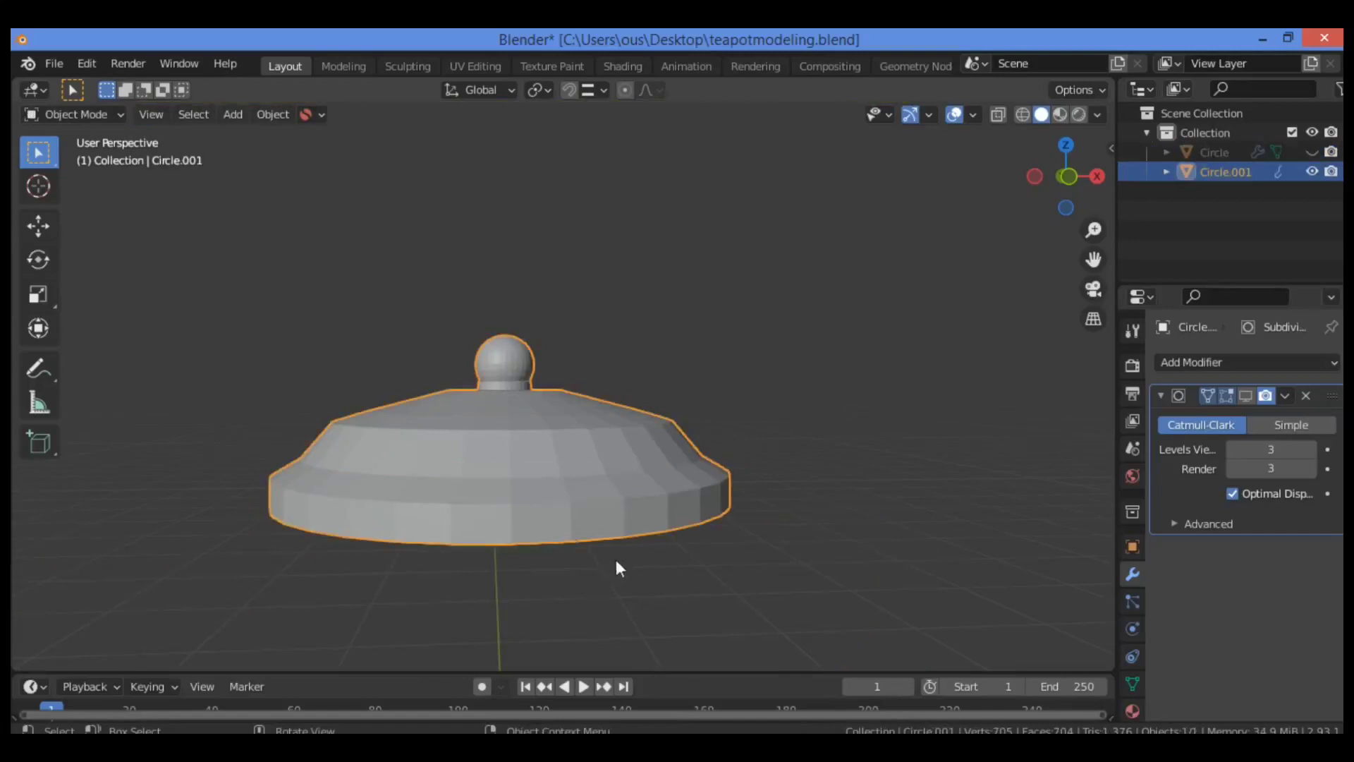
{"action": "key", "text": "Tab"}
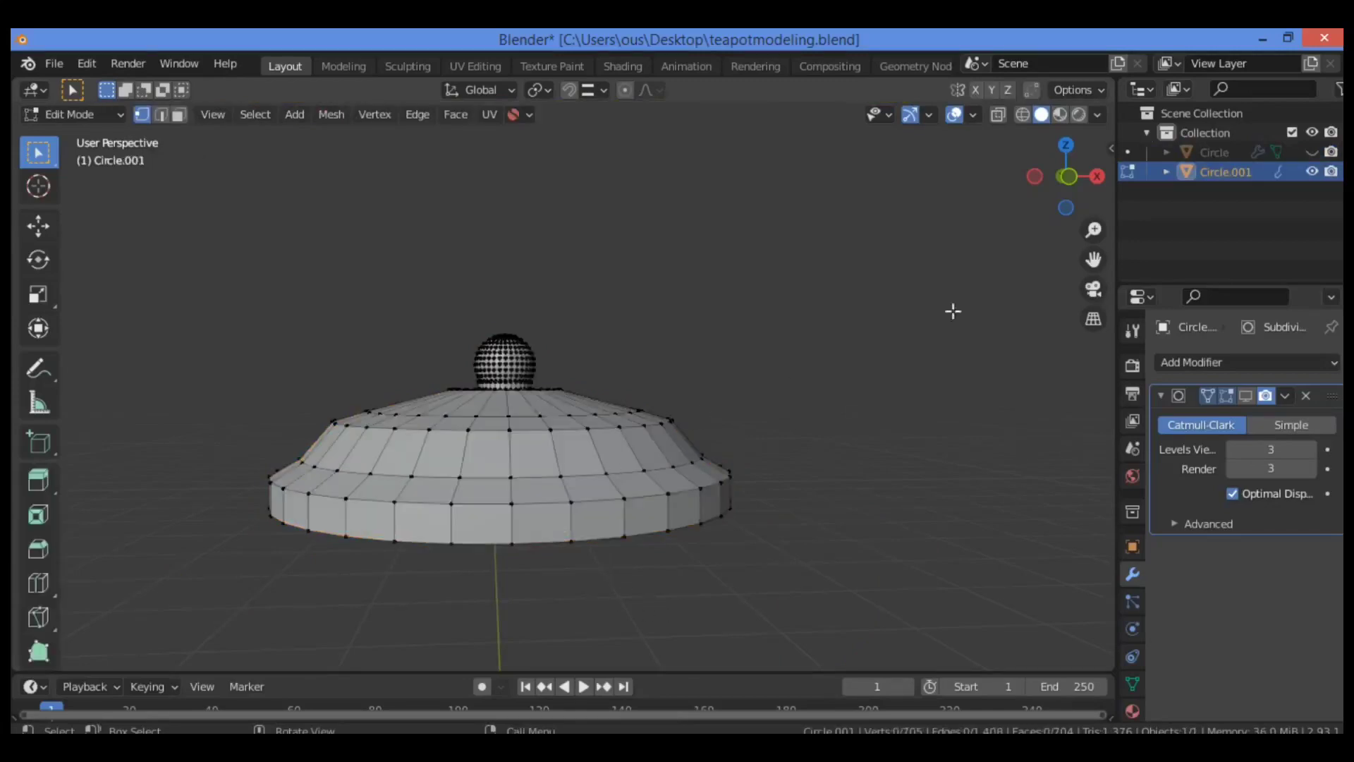
{"action": "left_click_drag", "start_coordinate": [1069, 176], "coordinate": [979, 393]}
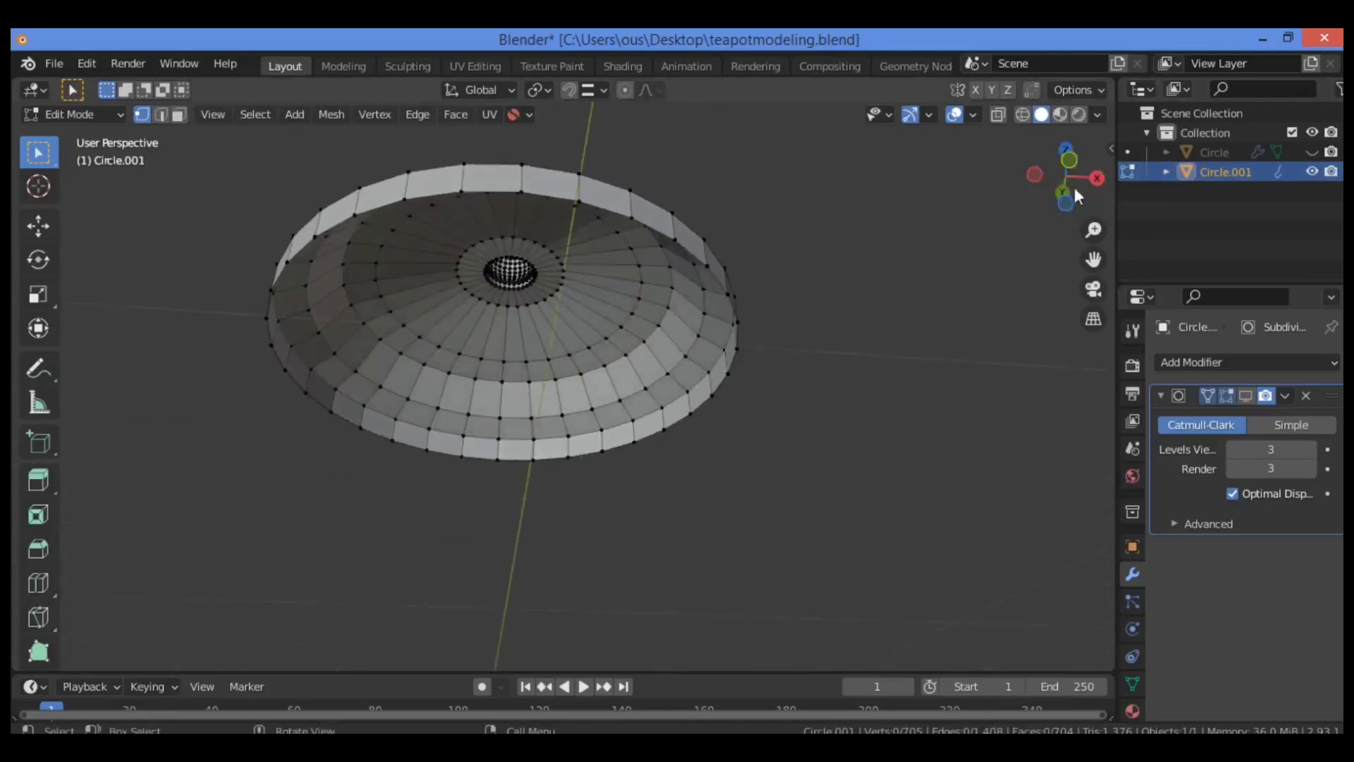
Add a Solidify modifier to the lid and set its thickness to 0.02 m
{"action": "left_click_drag", "start_coordinate": [1094, 259], "coordinate": [1084, 340]}
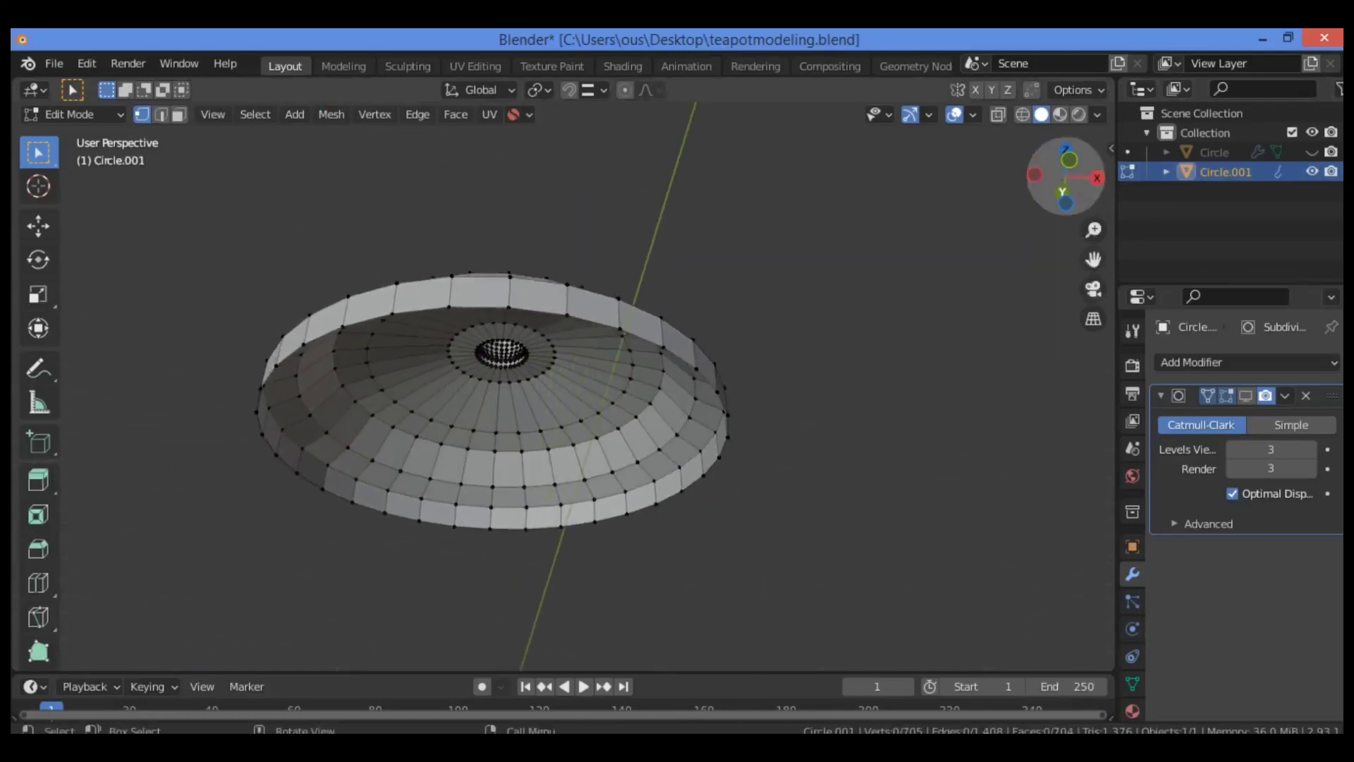
{"action": "left_click_drag", "start_coordinate": [1067, 176], "coordinate": [1067, 282]}
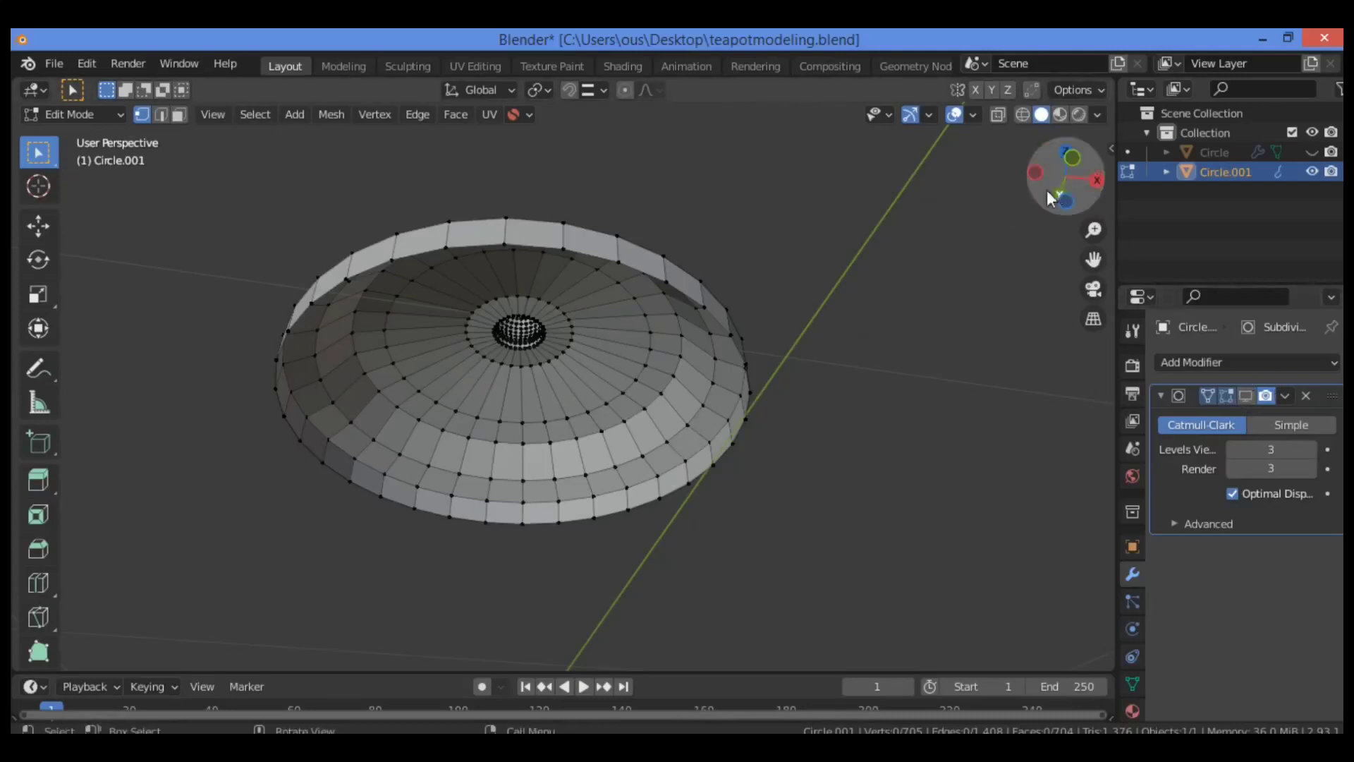
{"action": "left_click_drag", "start_coordinate": [1047, 189], "coordinate": [1058, 212]}
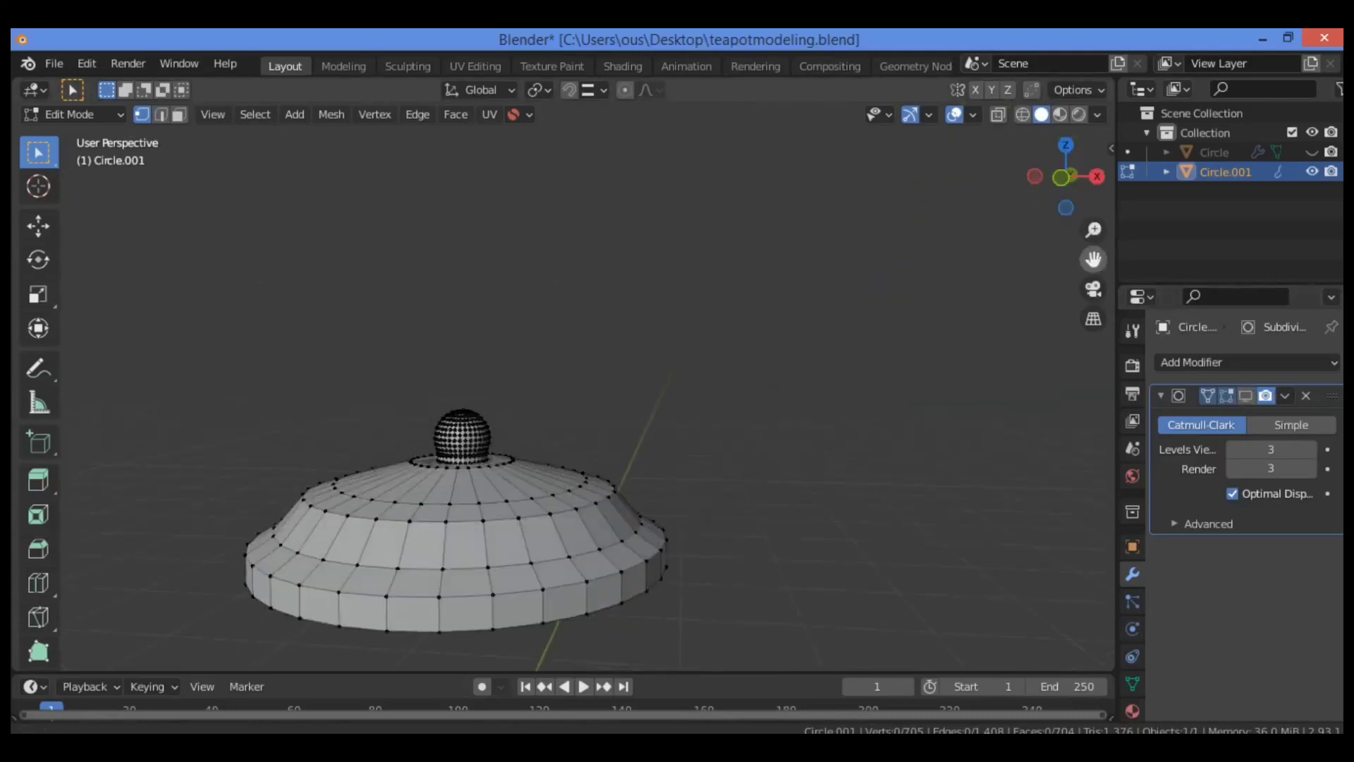
{"action": "left_click_drag", "start_coordinate": [1093, 259], "coordinate": [1094, 211]}
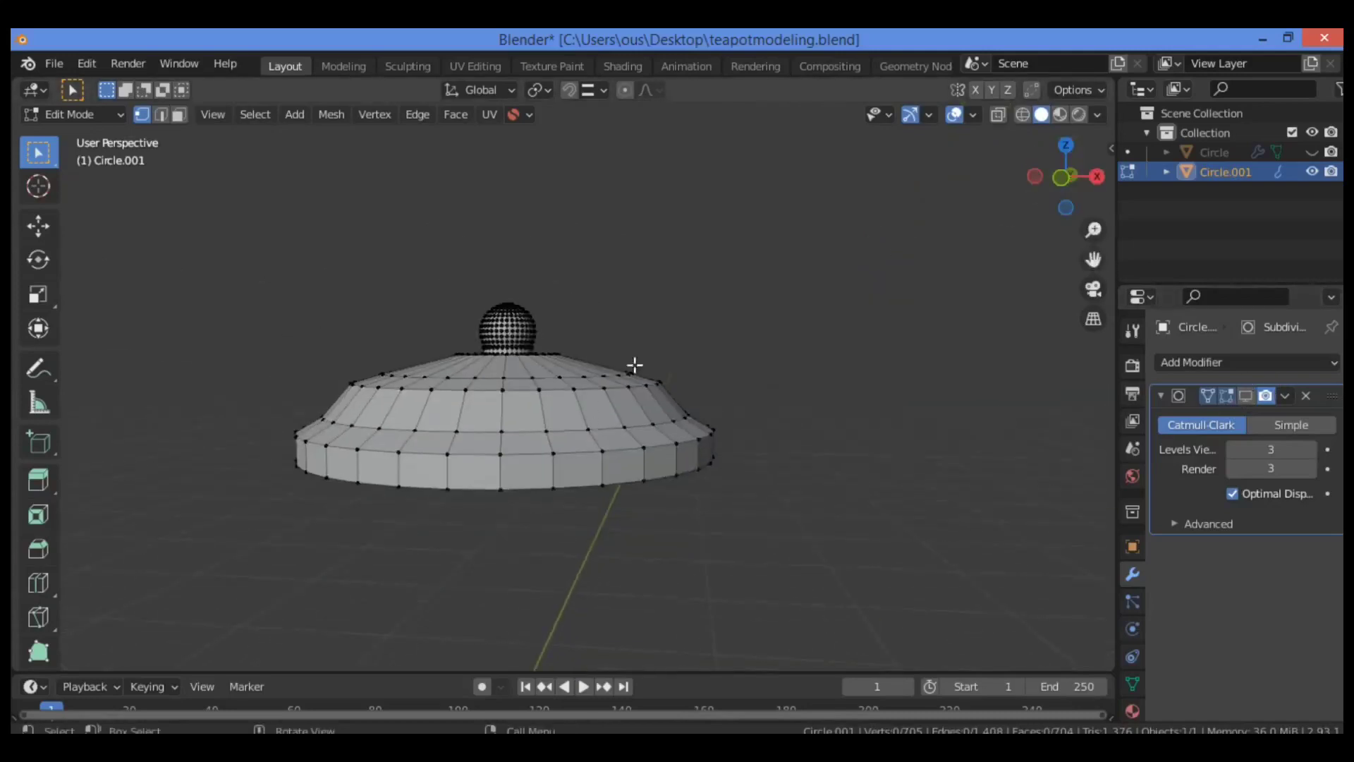
{"action": "left_click", "coordinate": [1298, 363]}
{"action": "scroll", "coordinate": [1016, 614], "scroll_direction": "down", "scroll_amount": 4}
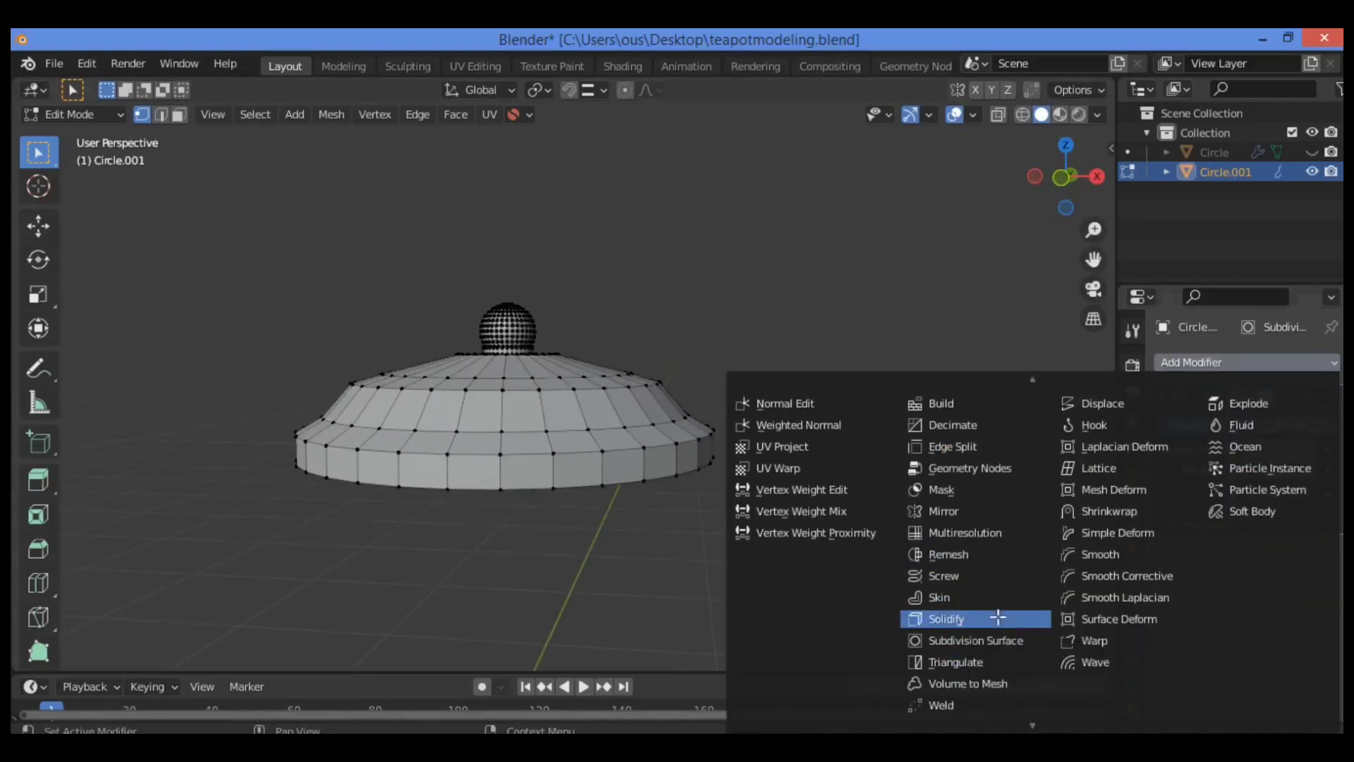
{"action": "left_click", "coordinate": [998, 617]}
{"action": "left_click_drag", "start_coordinate": [1065, 176], "coordinate": [1128, 303]}
{"action": "left_click", "coordinate": [1309, 604]}
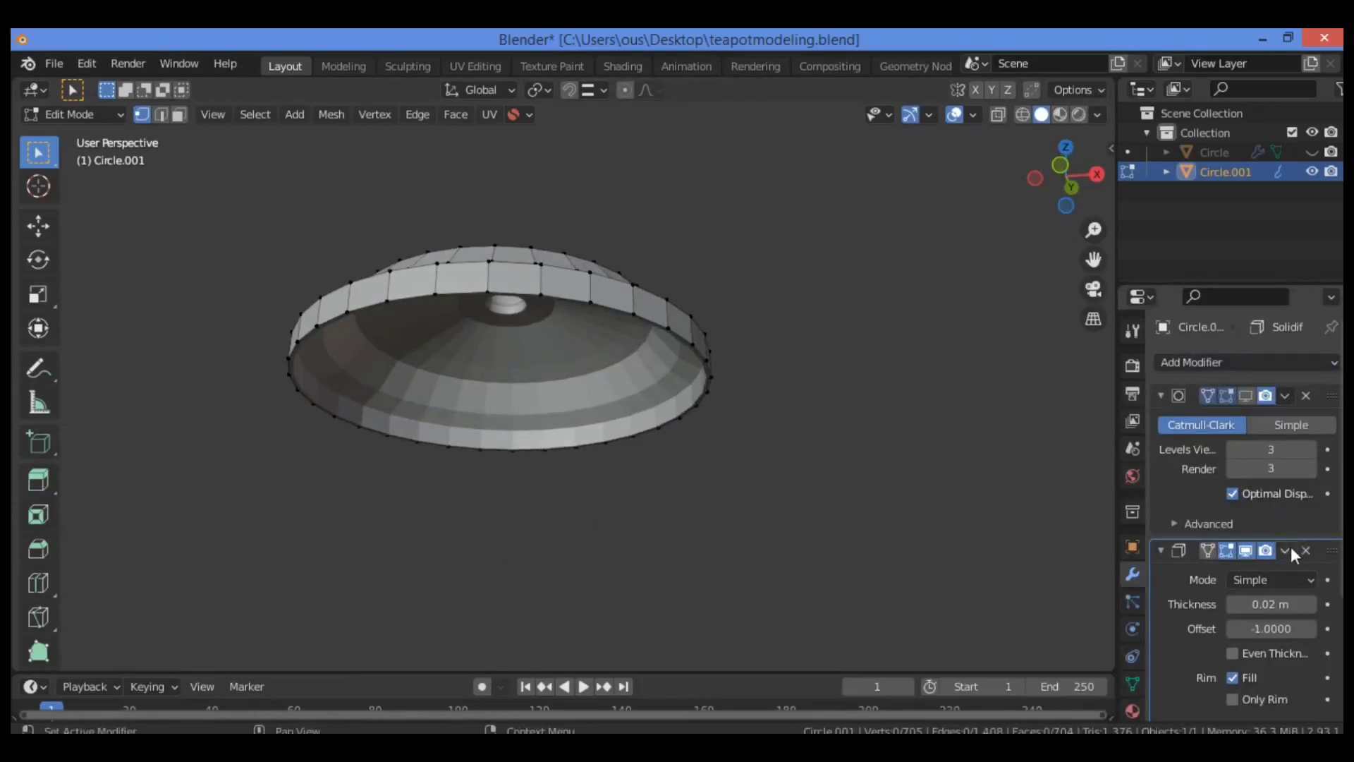
Return to Object Mode and apply the Solidify modifier to the lid
{"action": "key", "text": "Tab"}
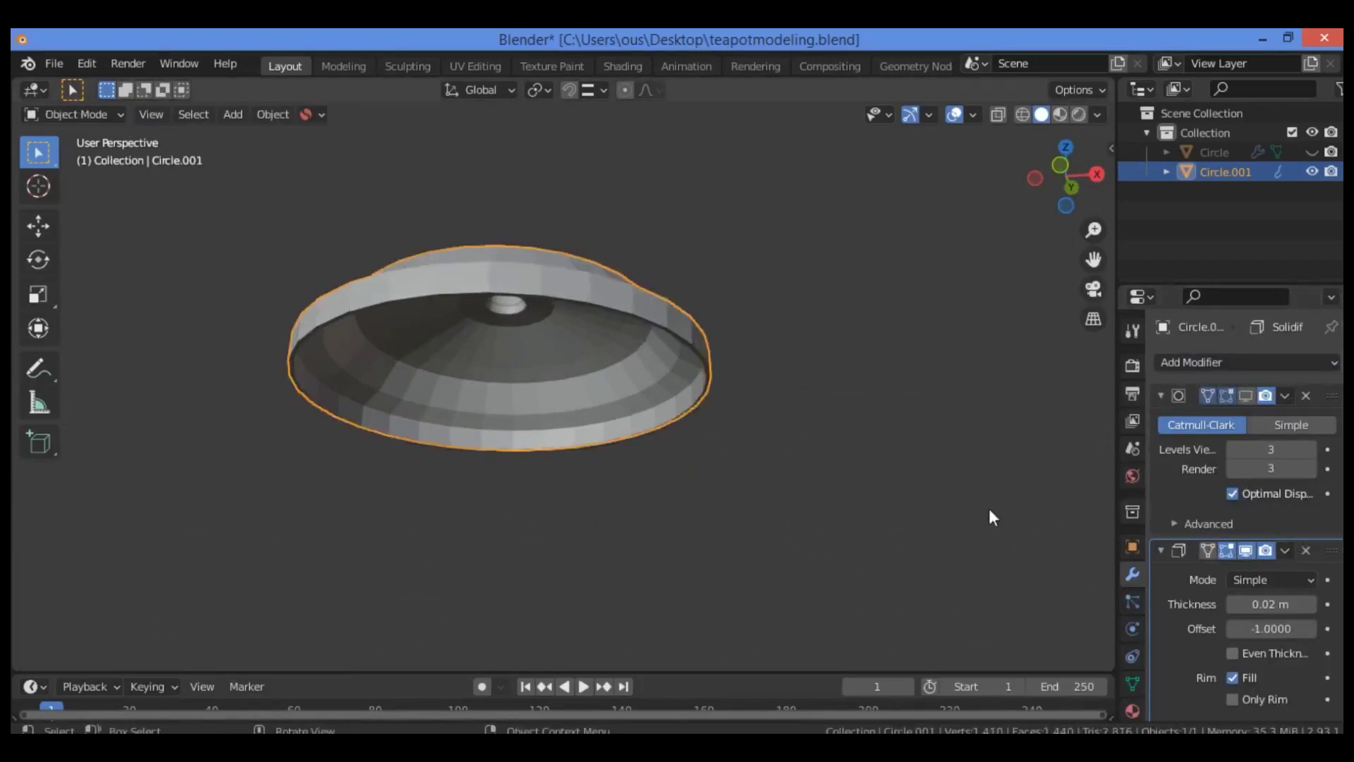
{"action": "left_click", "coordinate": [1286, 551]}
{"action": "left_click", "coordinate": [1237, 574]}
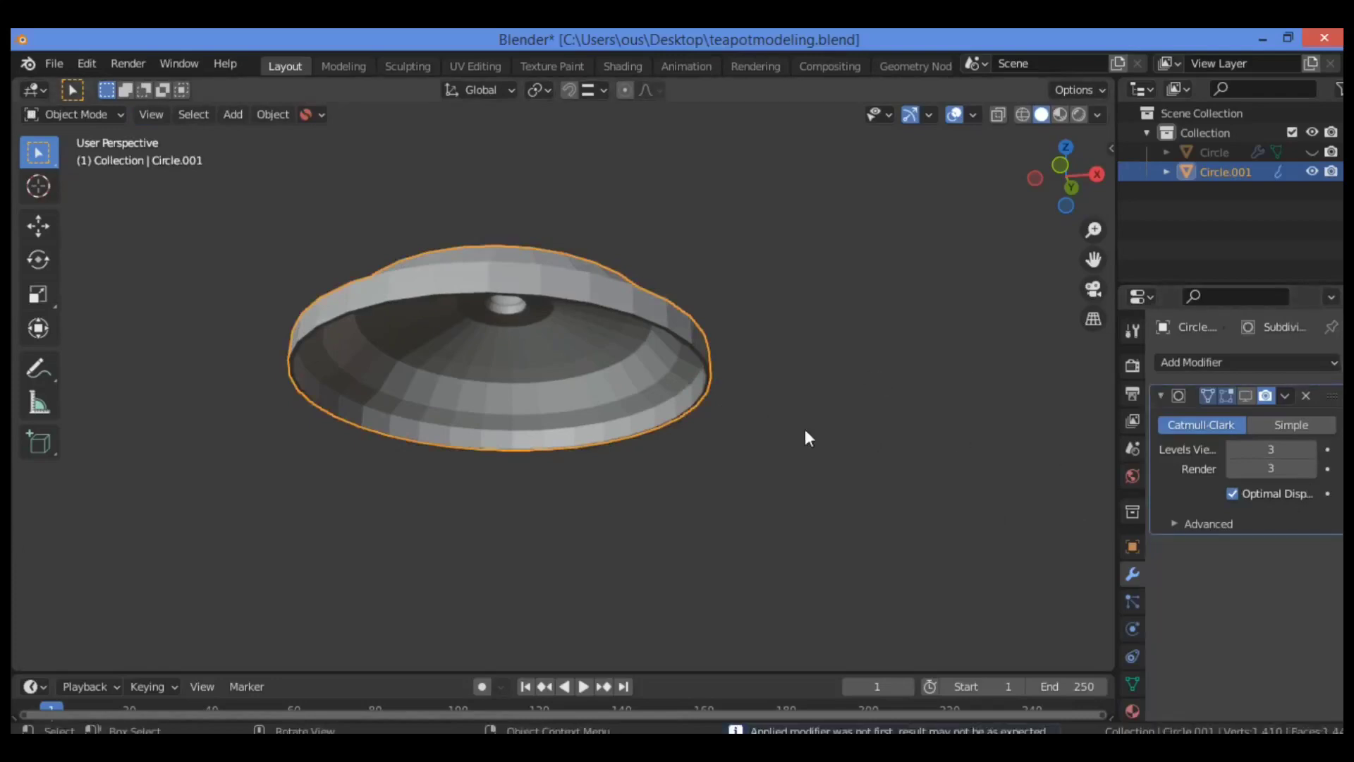
Add a second Subdivision Surface modifier to the lid with its viewport level set to 2
{"action": "left_click", "coordinate": [1287, 395]}
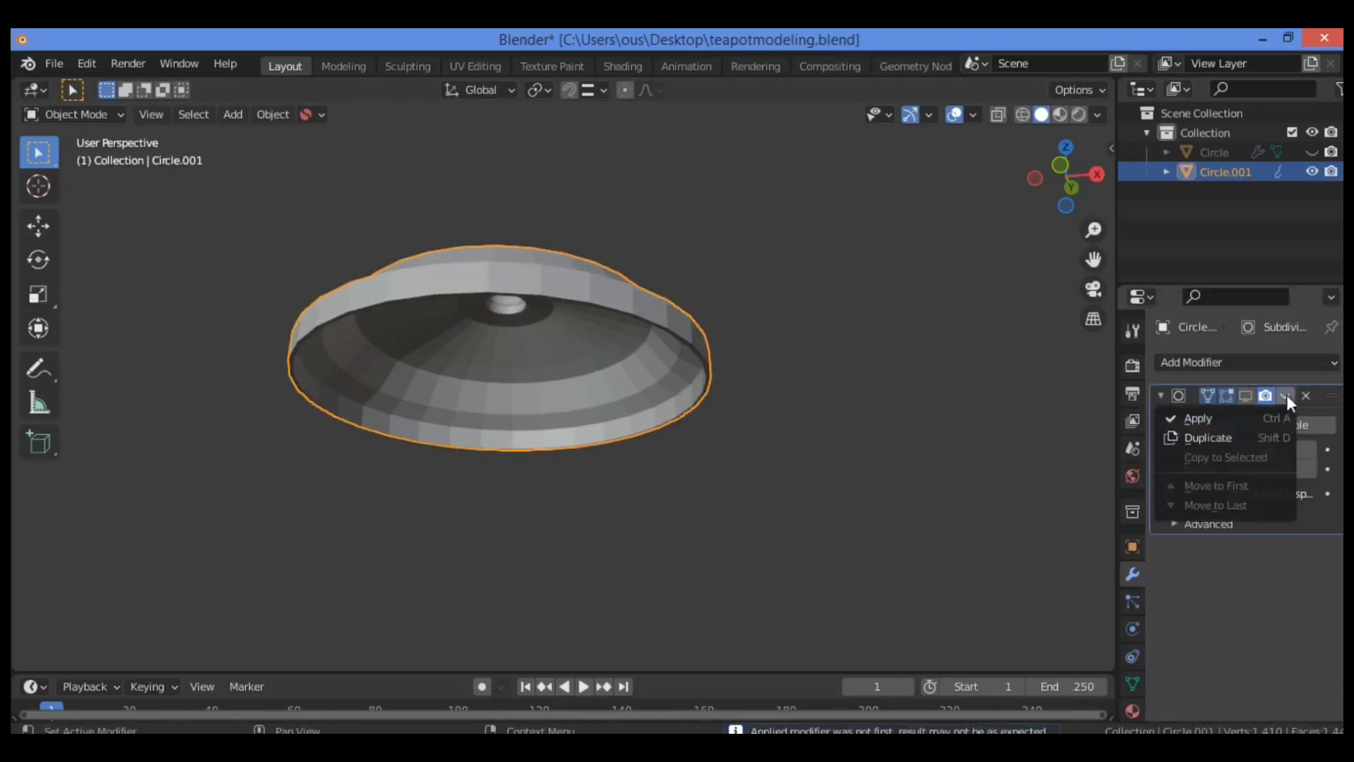
{"action": "left_click", "coordinate": [1309, 362]}
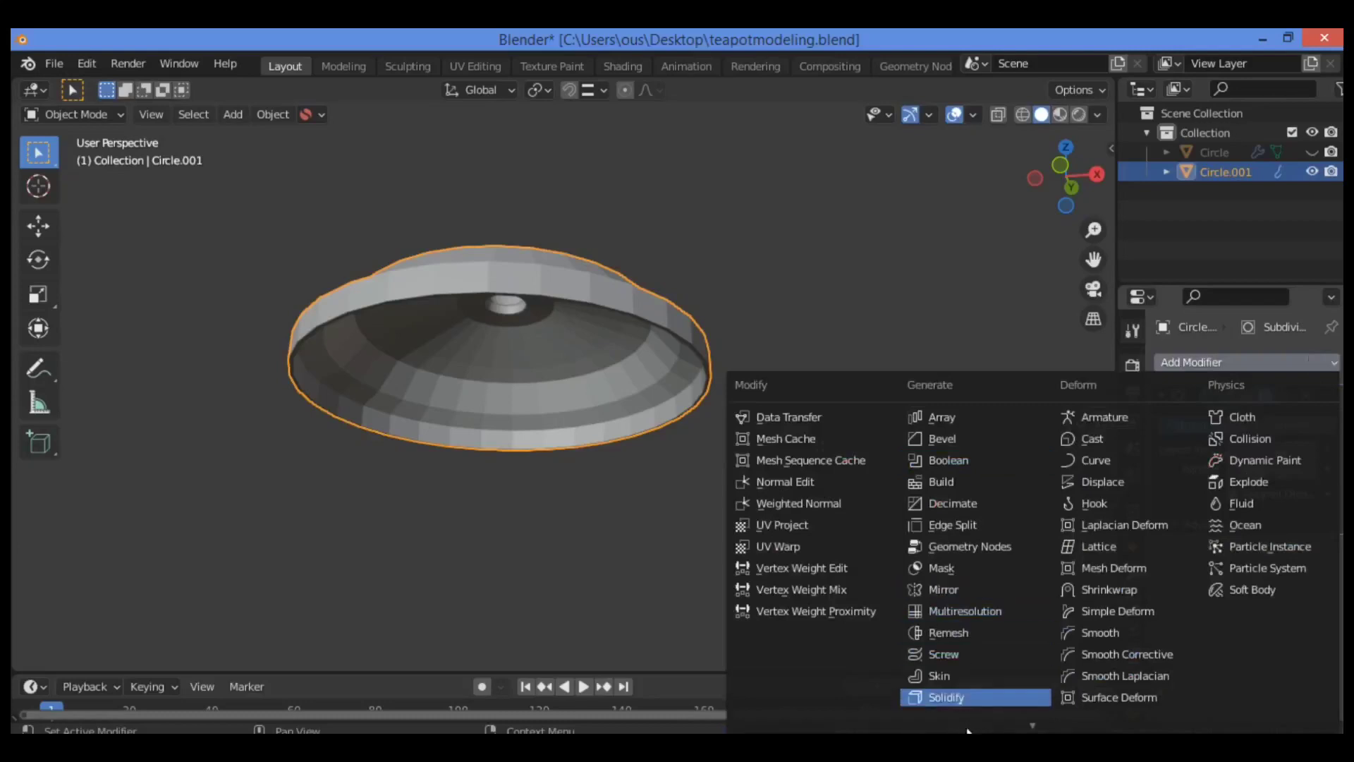
{"action": "scroll", "coordinate": [967, 691], "scroll_direction": "down", "scroll_amount": 4}
{"action": "left_click", "coordinate": [981, 641]}
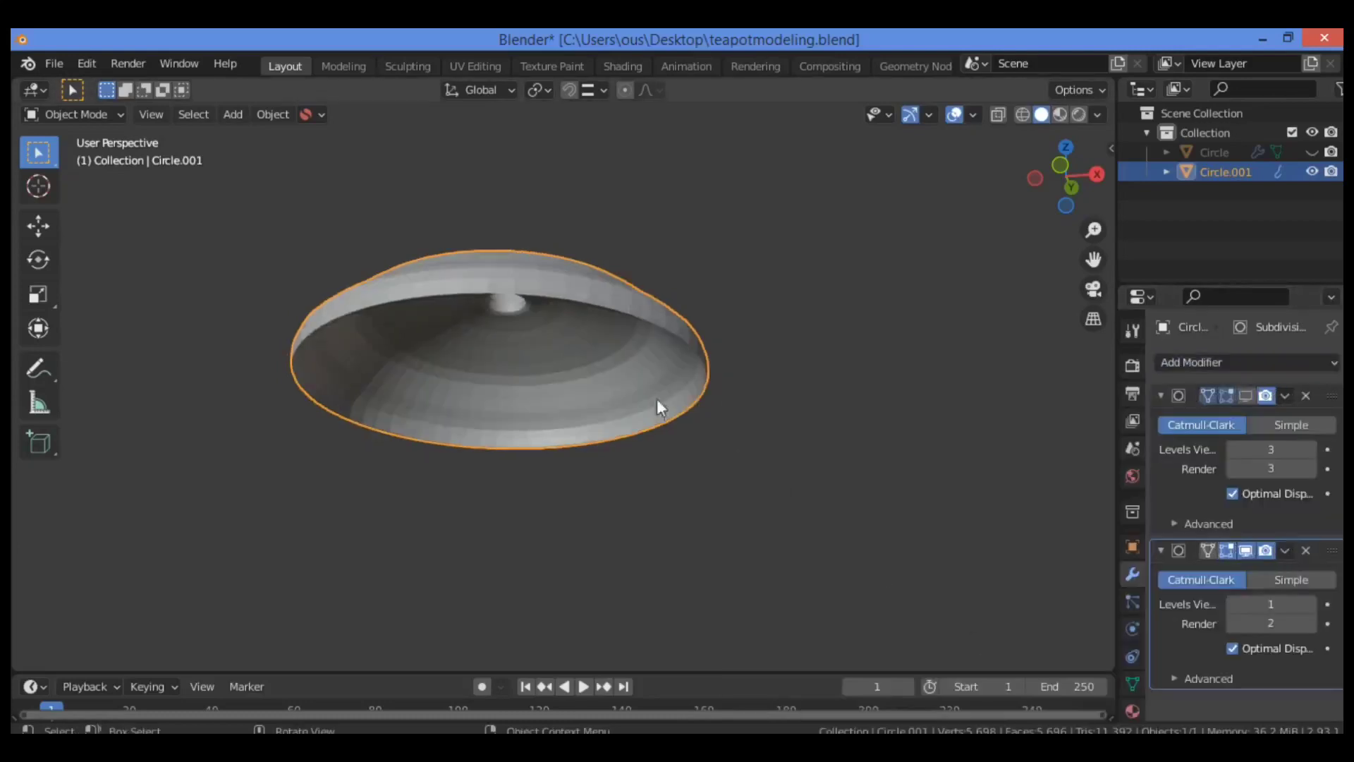
{"action": "left_click_drag", "start_coordinate": [1066, 177], "coordinate": [1067, 265]}
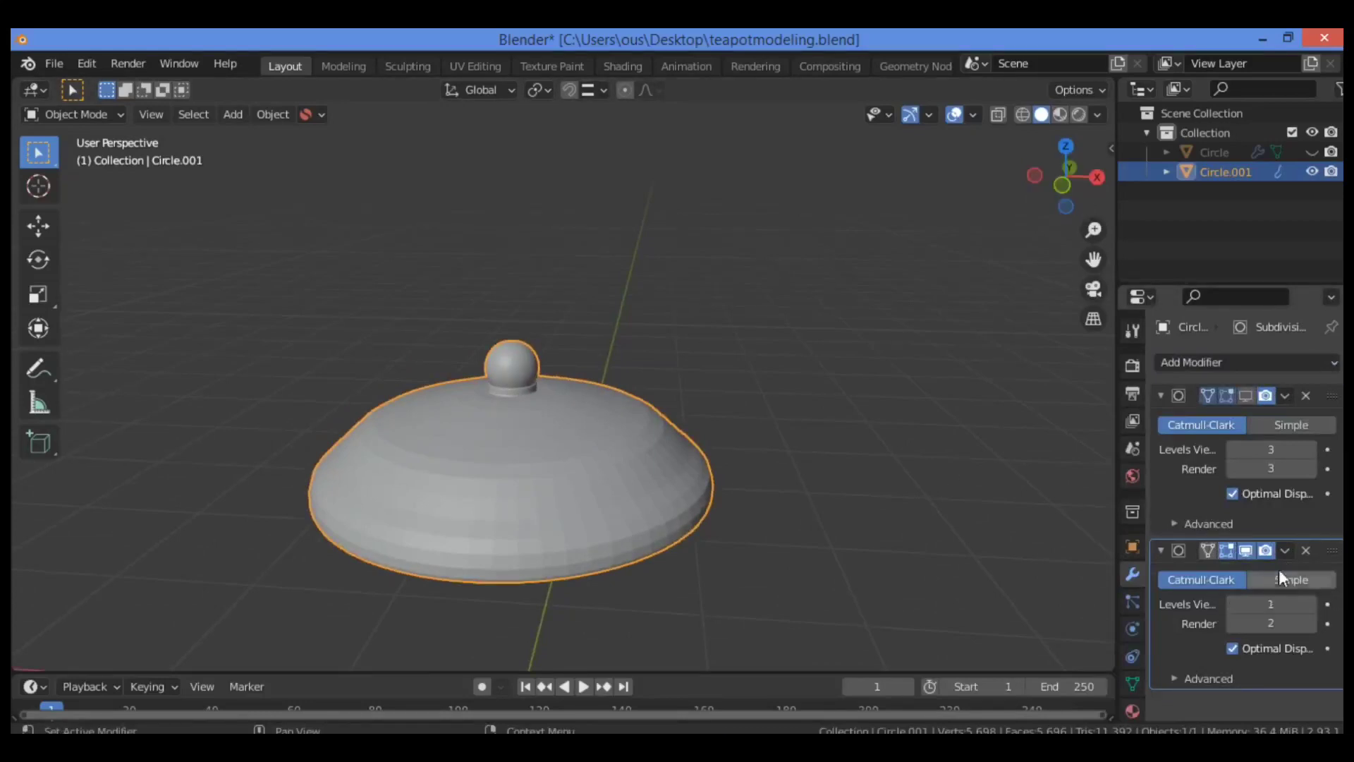
{"action": "left_click", "coordinate": [1310, 603]}
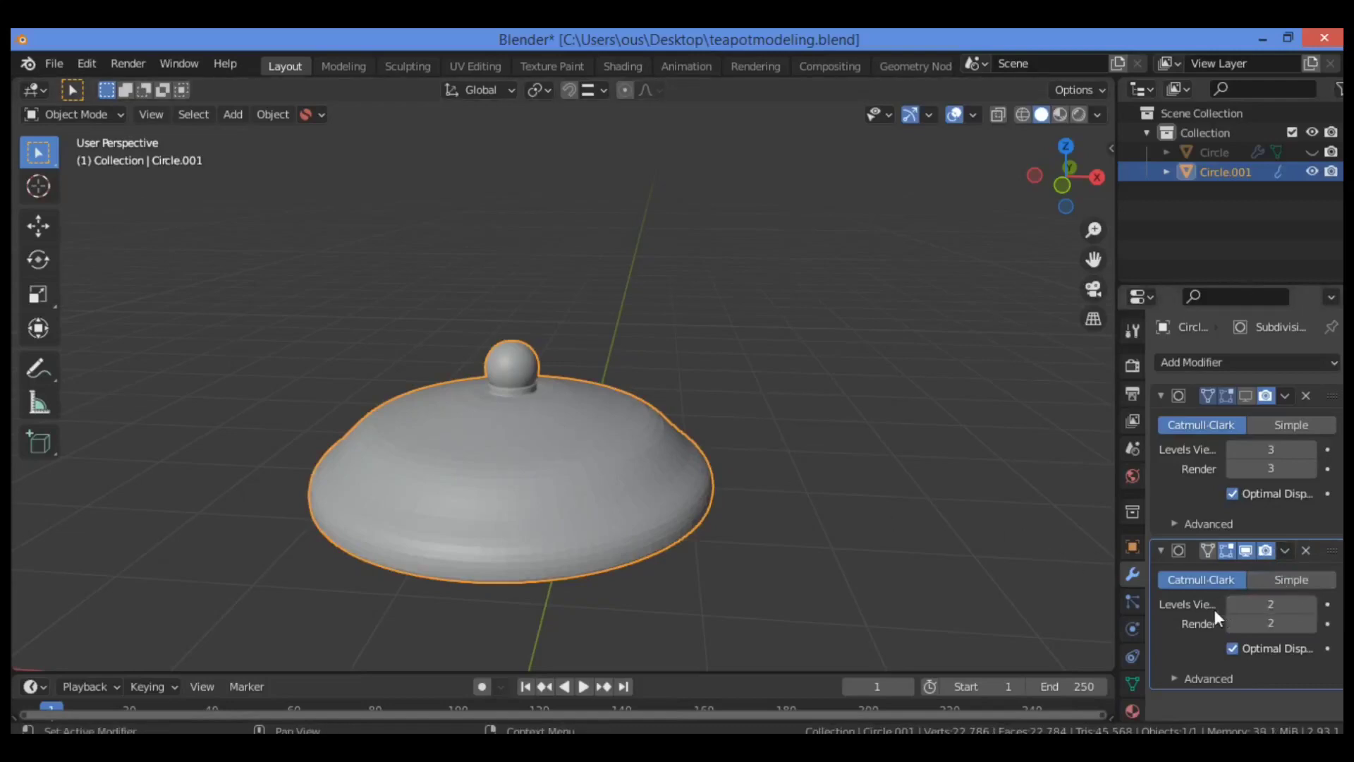
Shade the lid smooth and deselect it to view the smoothed surface
{"action": "right_click", "coordinate": [543, 438]}
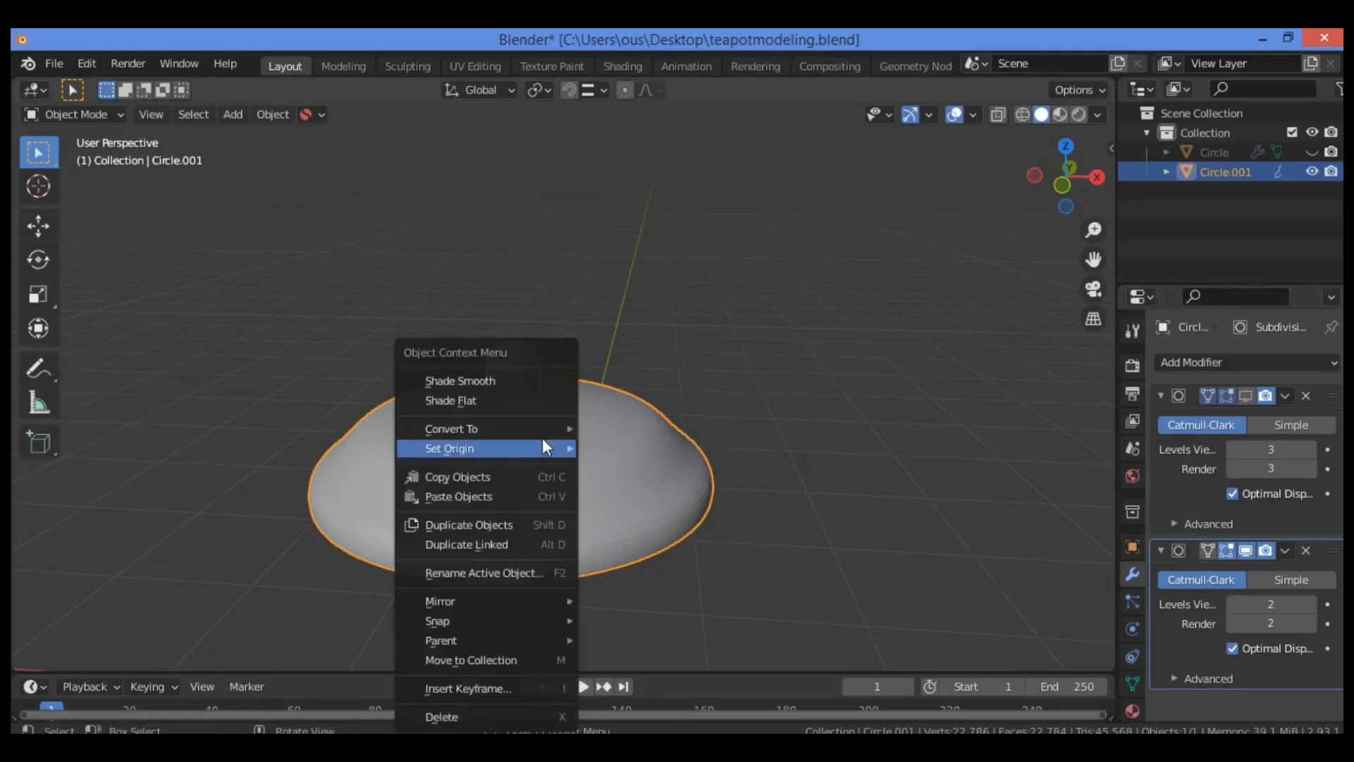
{"action": "left_click", "coordinate": [527, 387]}
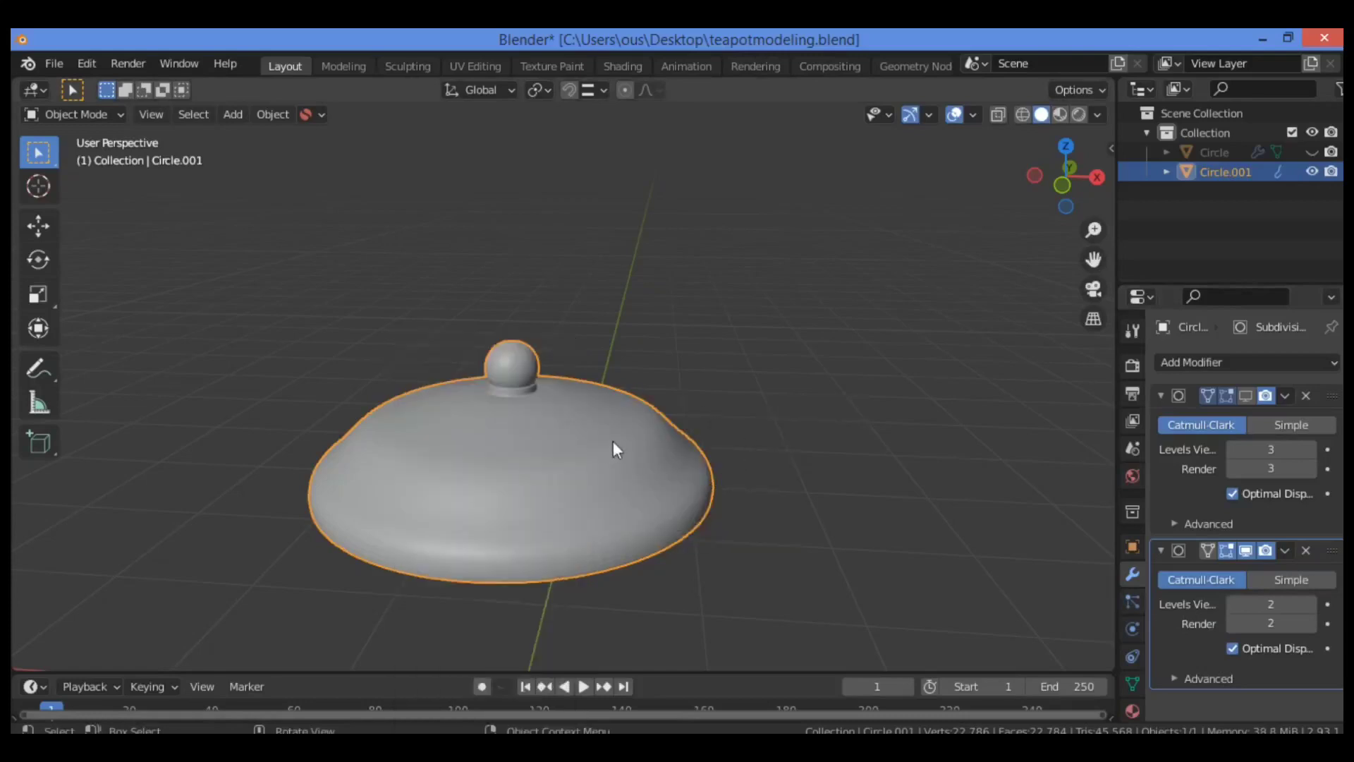
{"action": "left_click", "coordinate": [844, 393]}
{"action": "left_click_drag", "start_coordinate": [1065, 193], "coordinate": [1157, 223]}
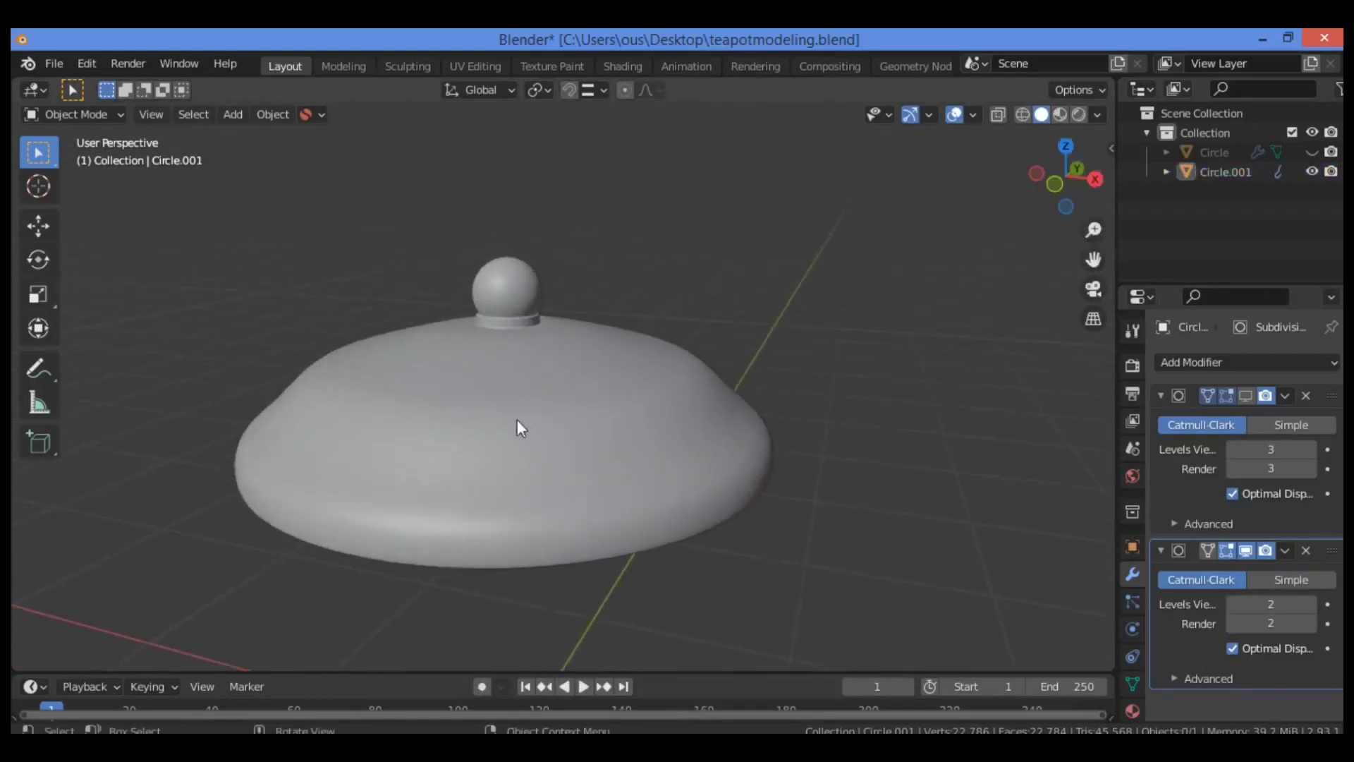
Enter Edit Mode and add a loop cut on the lid's sloped side, slid down about 0.86 towards the crease above the rim
{"action": "key", "text": "Tab"}
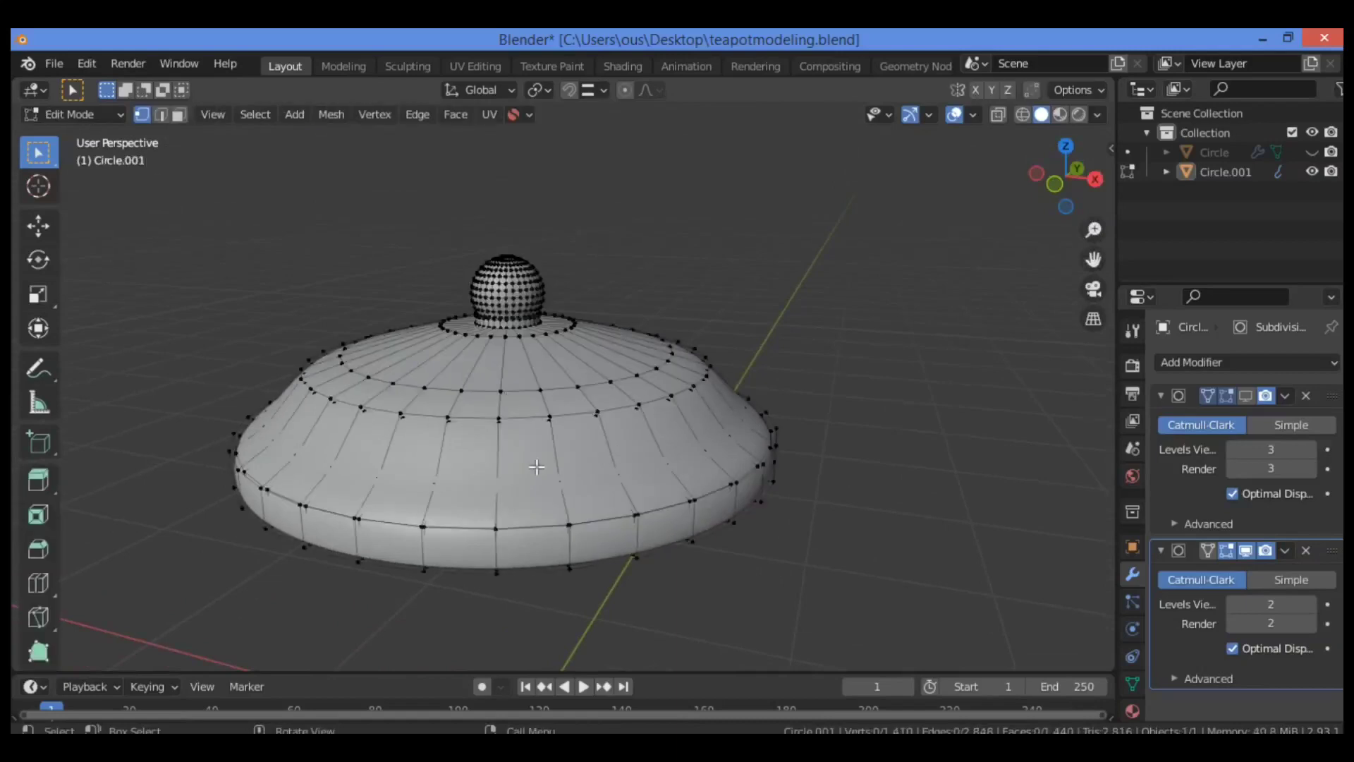
{"action": "key", "text": "ctrl+r"}
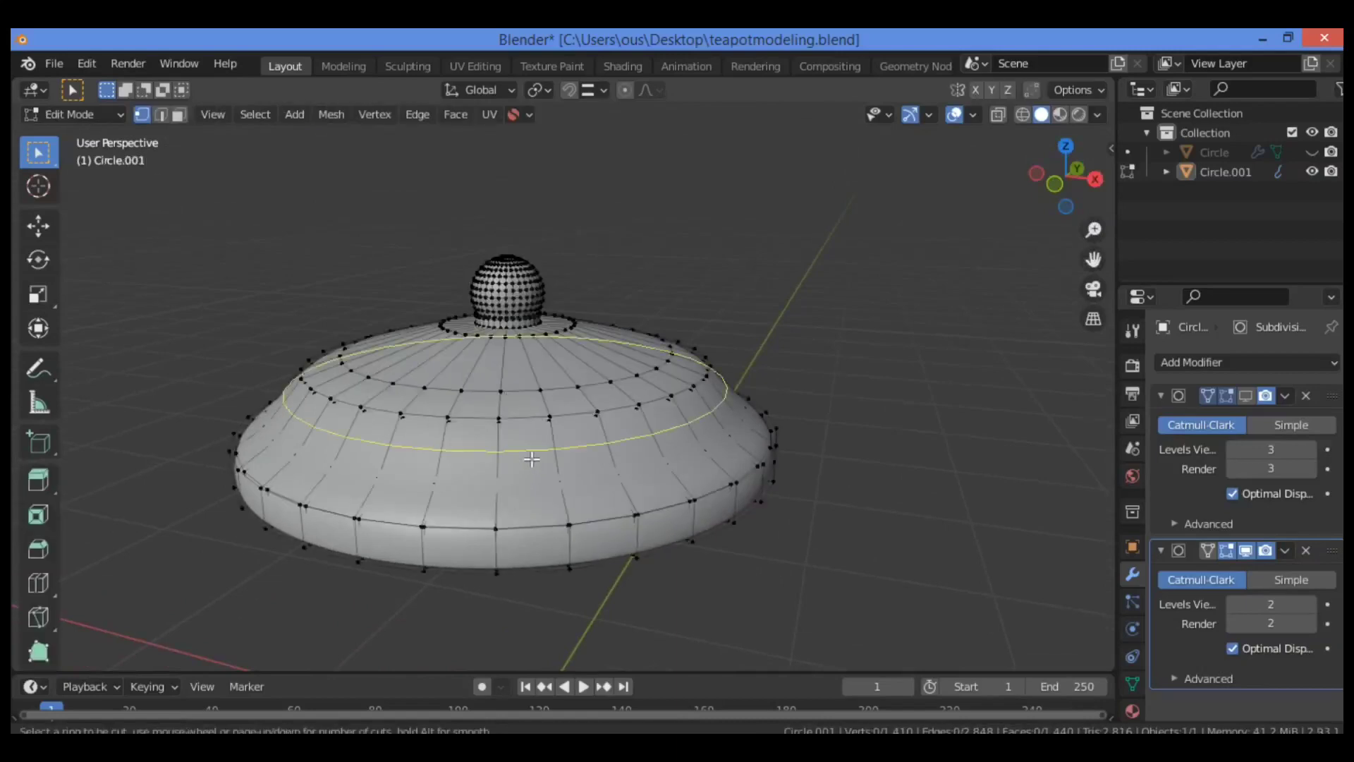
{"action": "left_click", "coordinate": [532, 462]}
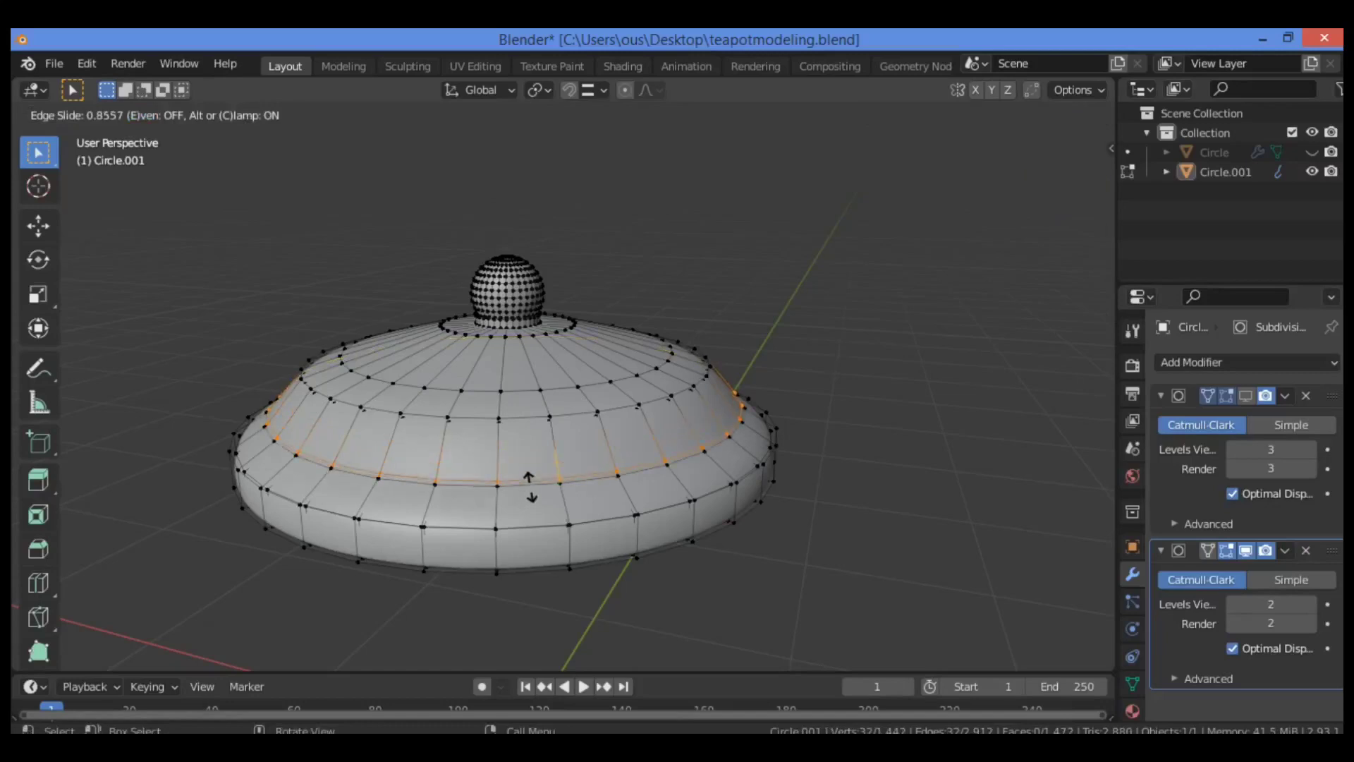
{"action": "left_click", "coordinate": [531, 486]}
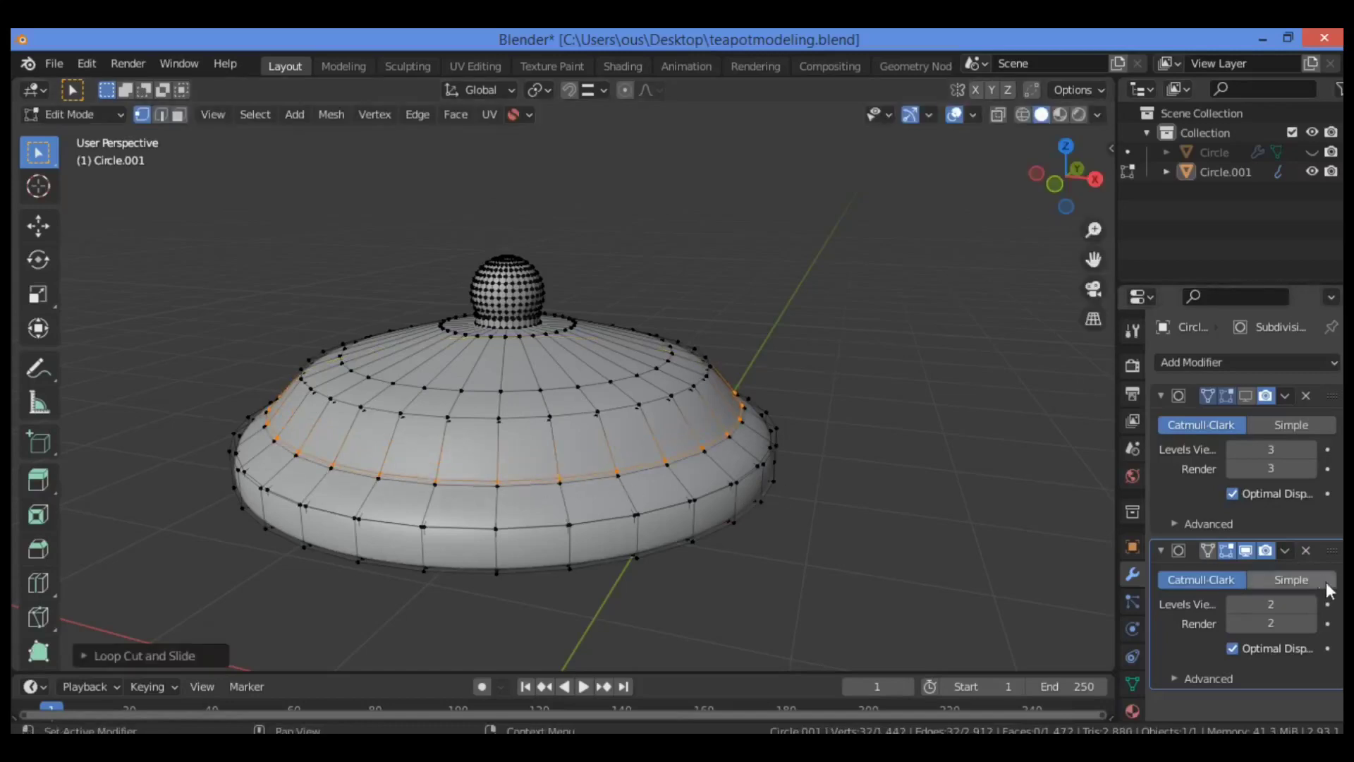
Turn off the second Subdivision modifier's viewport display and add a loop cut just below the crease above the rim
{"action": "left_click", "coordinate": [1245, 550]}
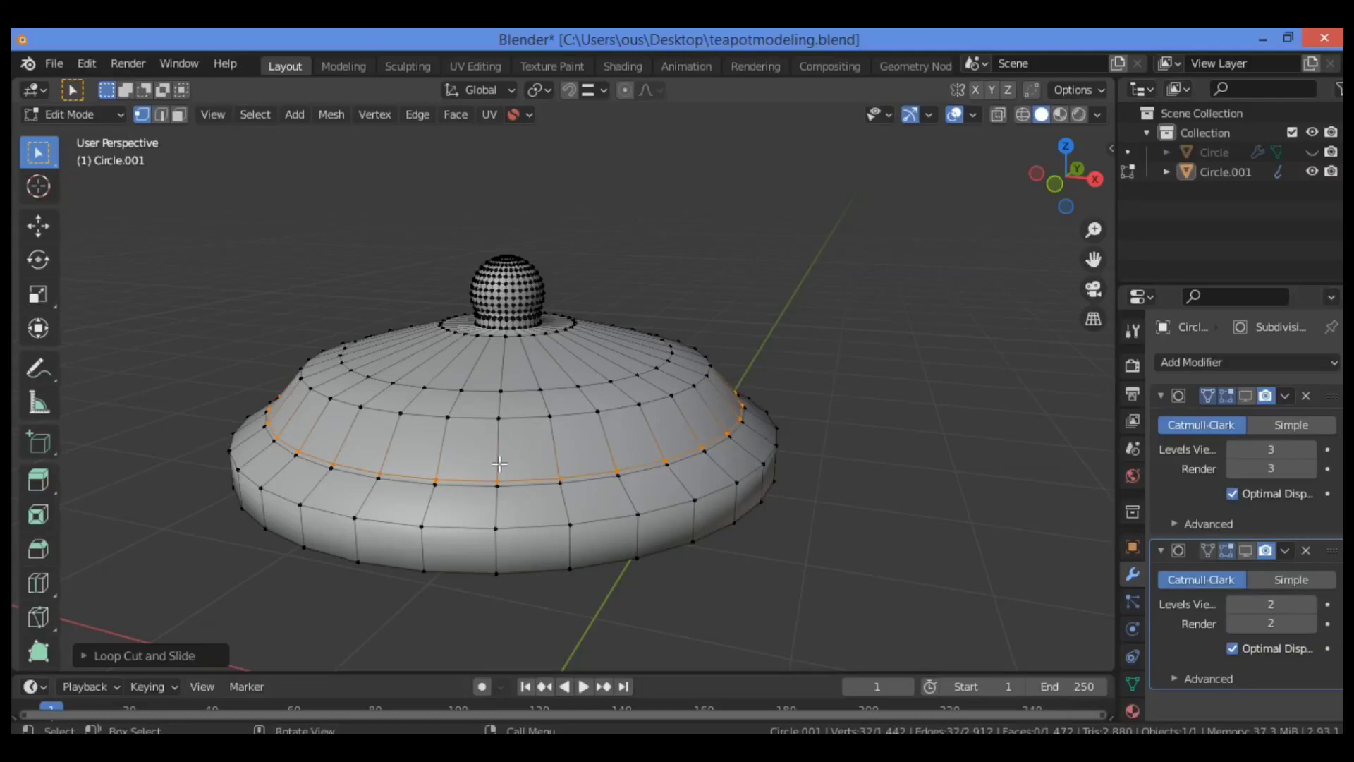
{"action": "key", "text": "ctrl+r"}
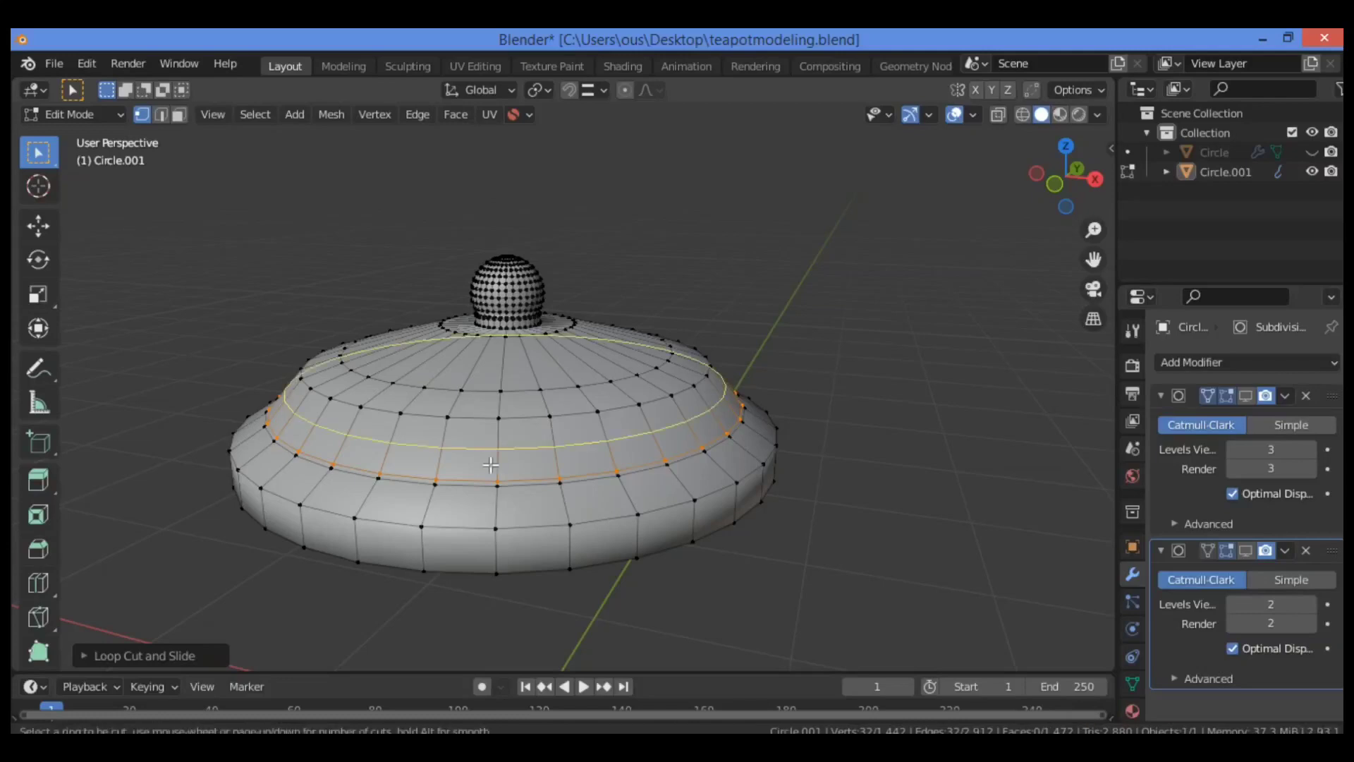
{"action": "left_click", "coordinate": [489, 508]}
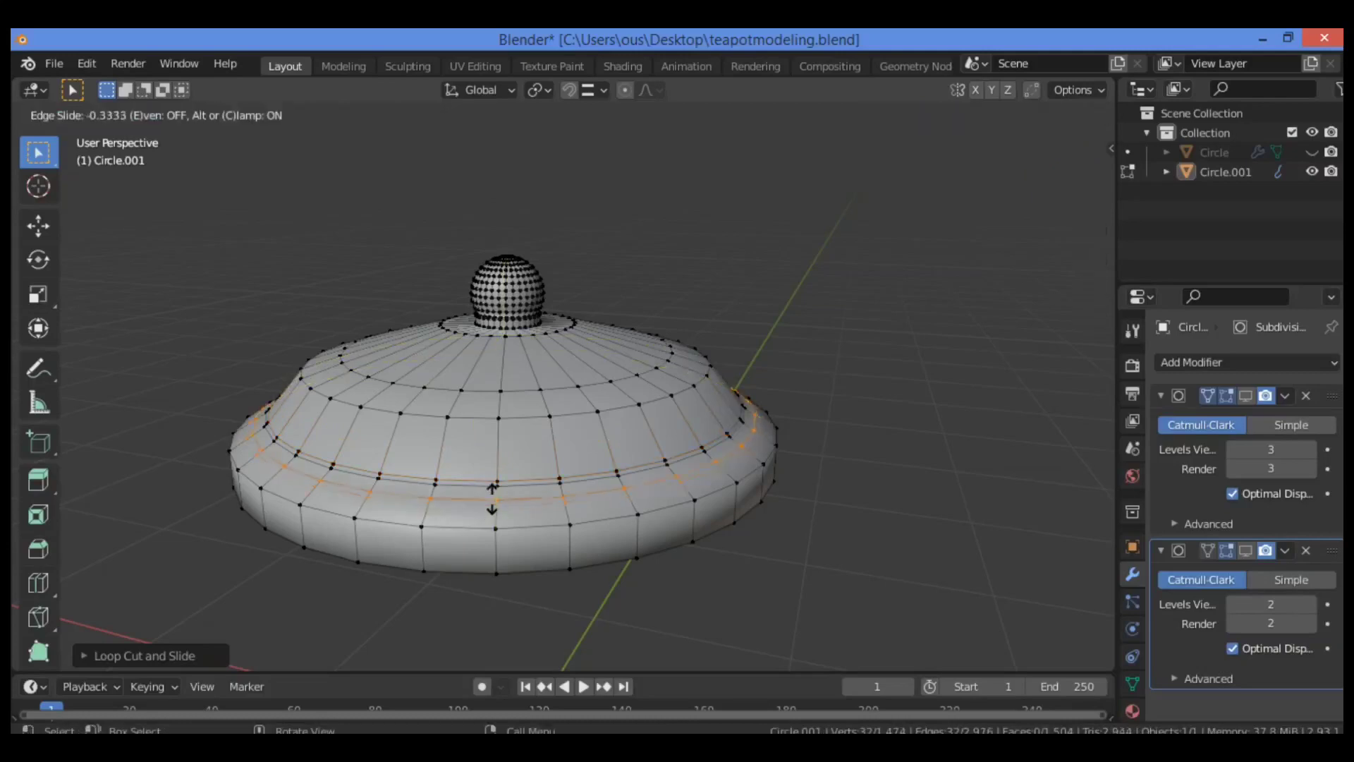
{"action": "left_click", "coordinate": [495, 492]}
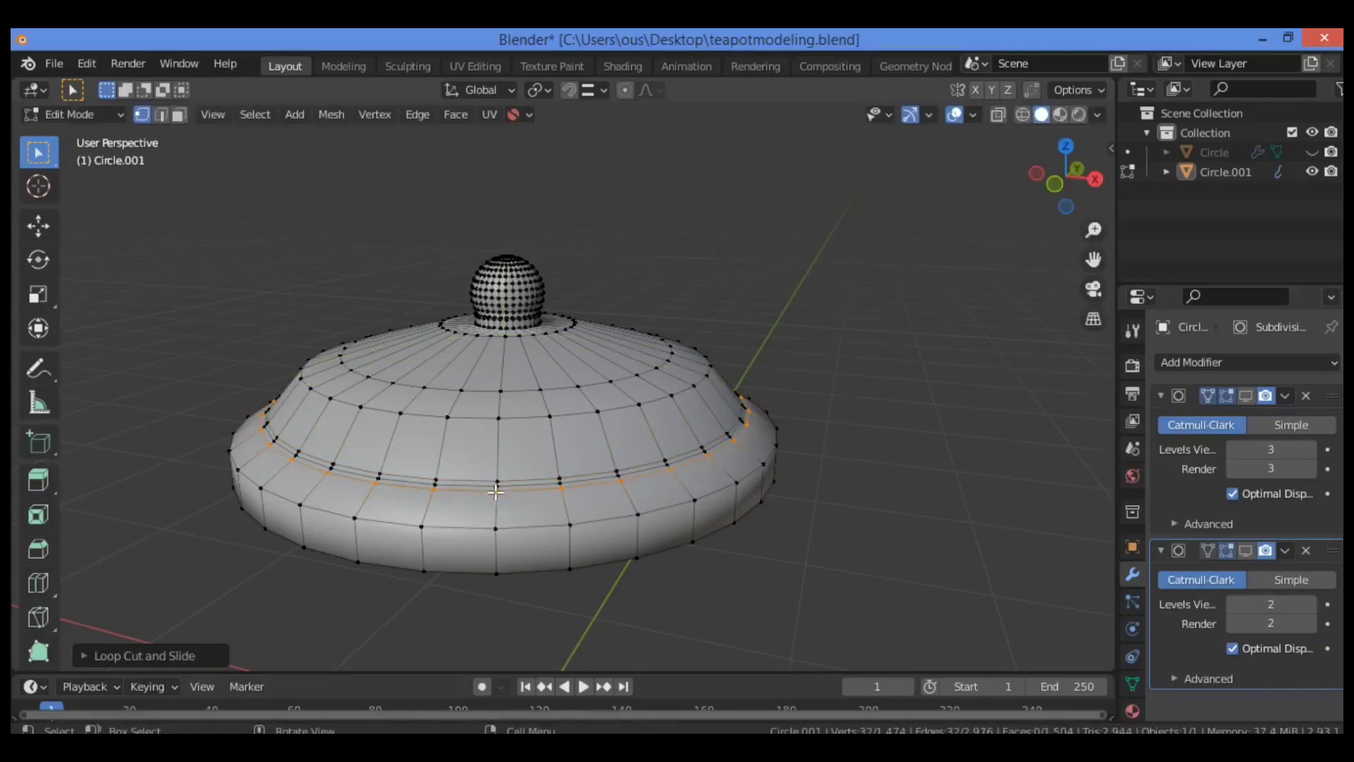
Add supporting loop cuts just above and just below the rim's upper edge, with edge slides of about 0.88 and -0.64
{"action": "key", "text": "ctrl+r"}
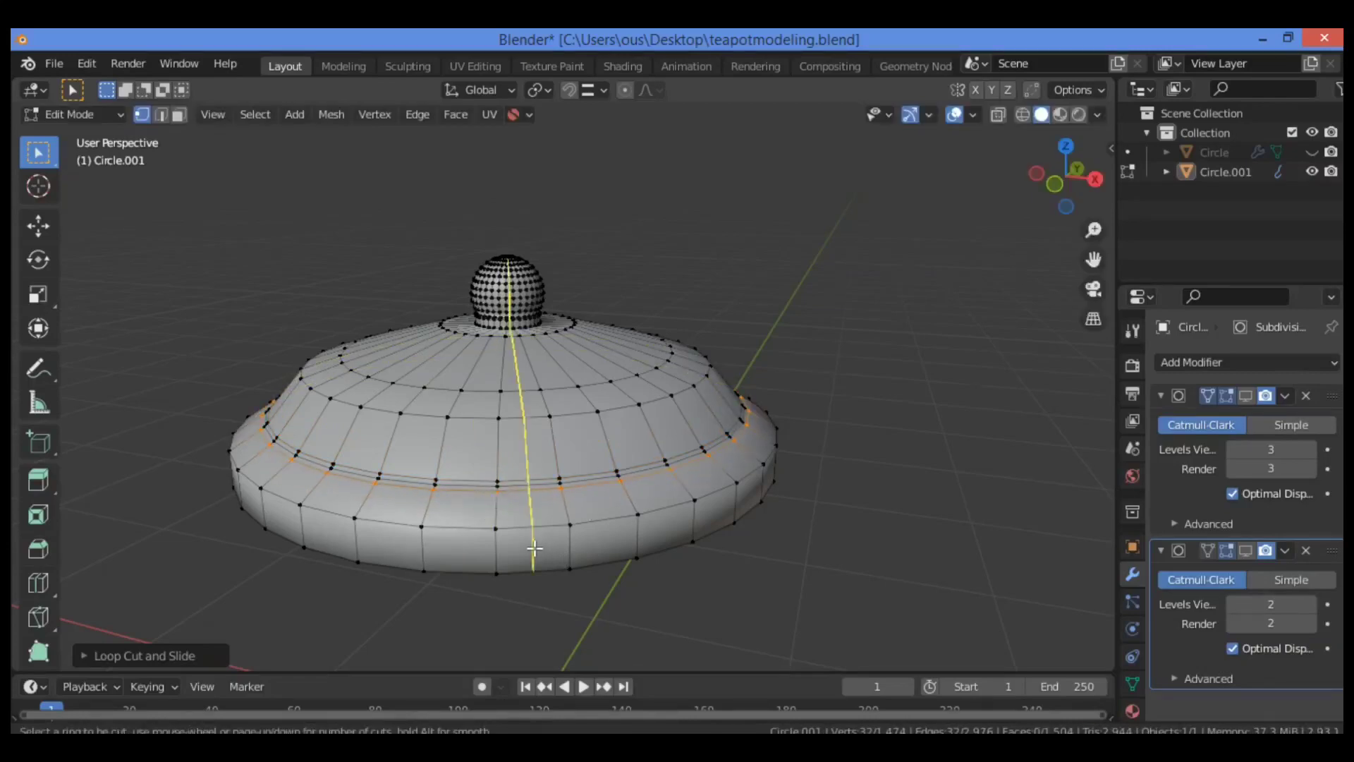
{"action": "left_click", "coordinate": [564, 514]}
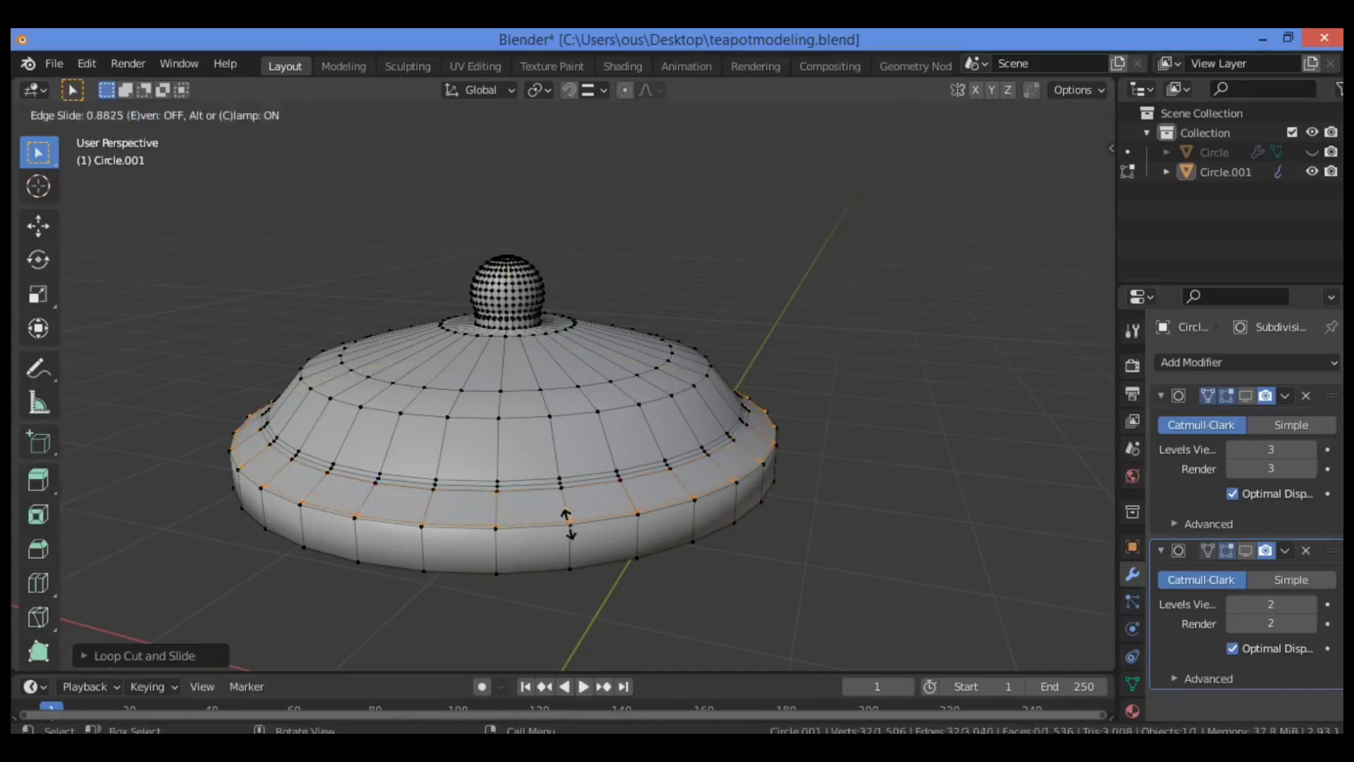
{"action": "left_click", "coordinate": [570, 521]}
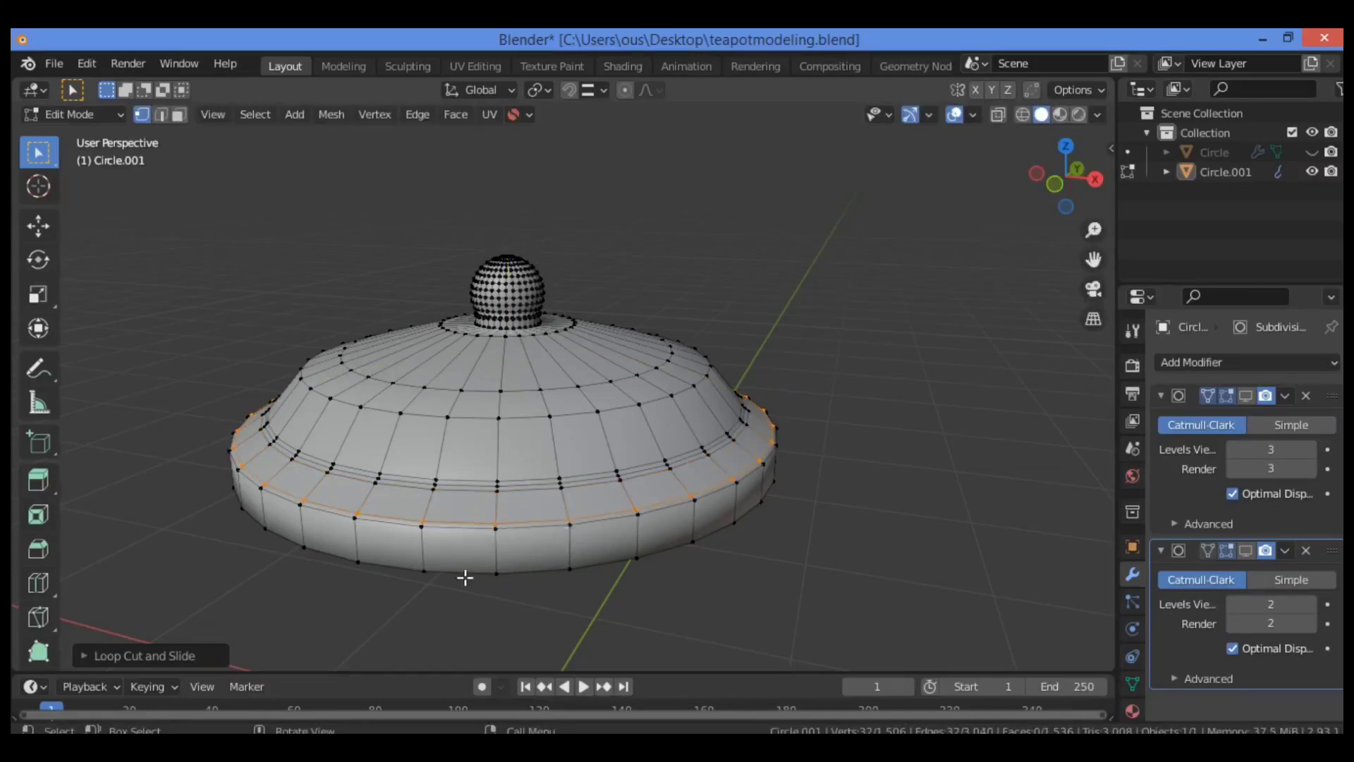
{"action": "key", "text": "ctrl+r"}
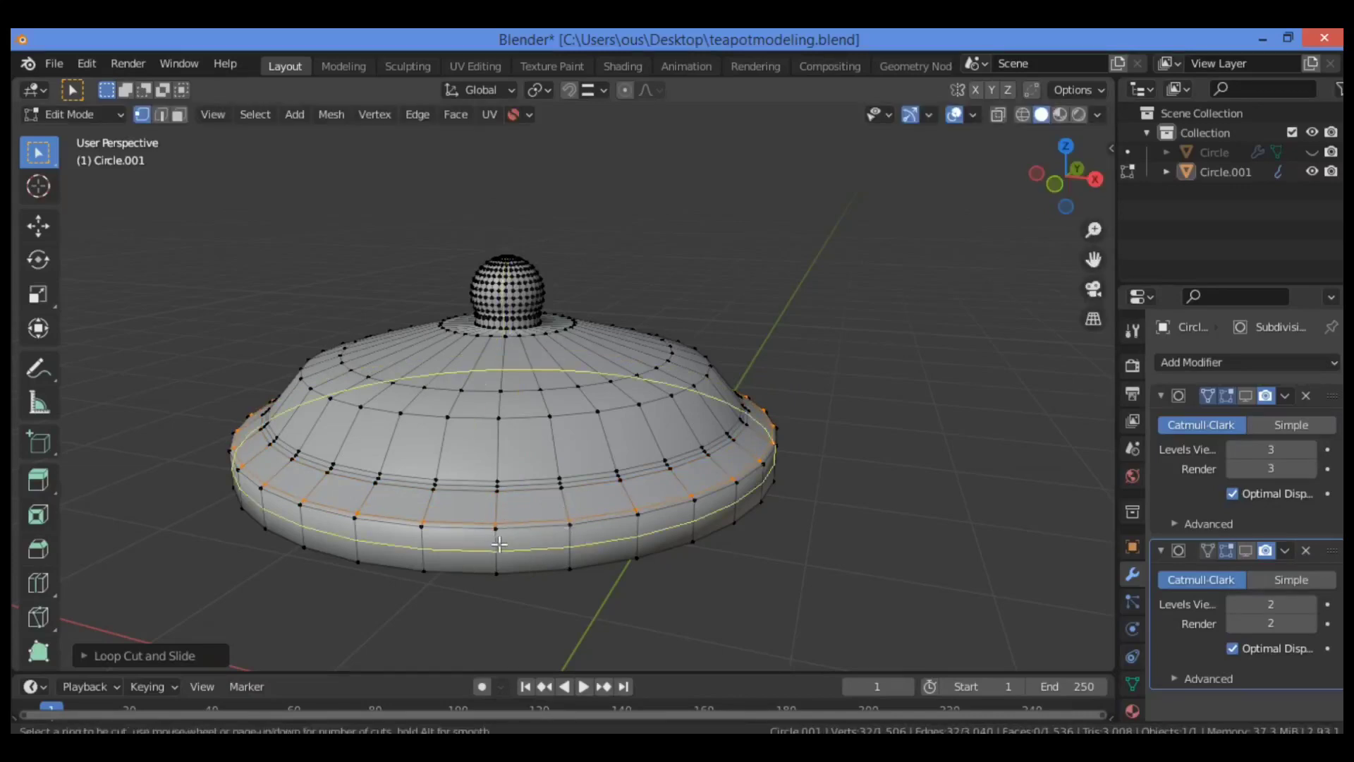
{"action": "left_click", "coordinate": [499, 544]}
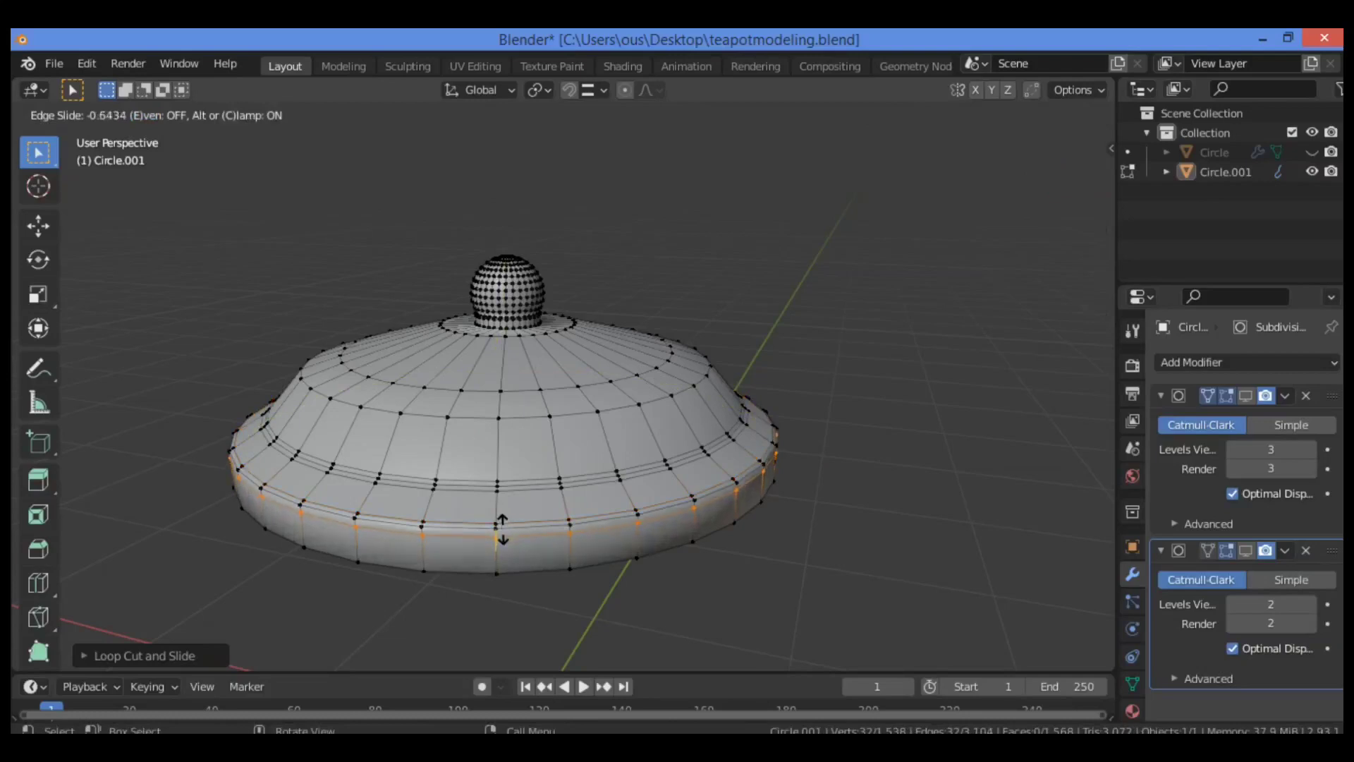
{"action": "left_click", "coordinate": [502, 529]}
Add a loop cut on the rim's vertical band, slid about 0.72 towards its lower edge
{"action": "key", "text": "ctrl+r"}
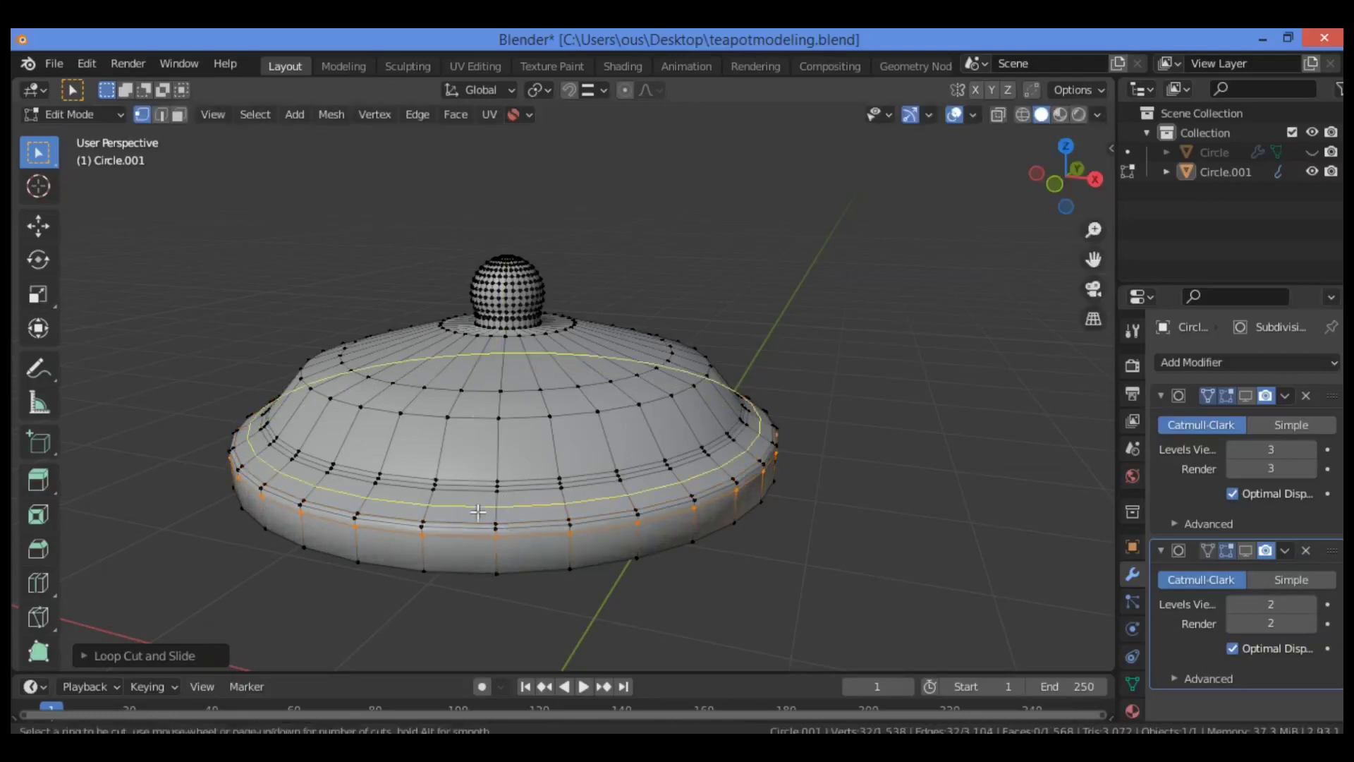
{"action": "left_click", "coordinate": [553, 550]}
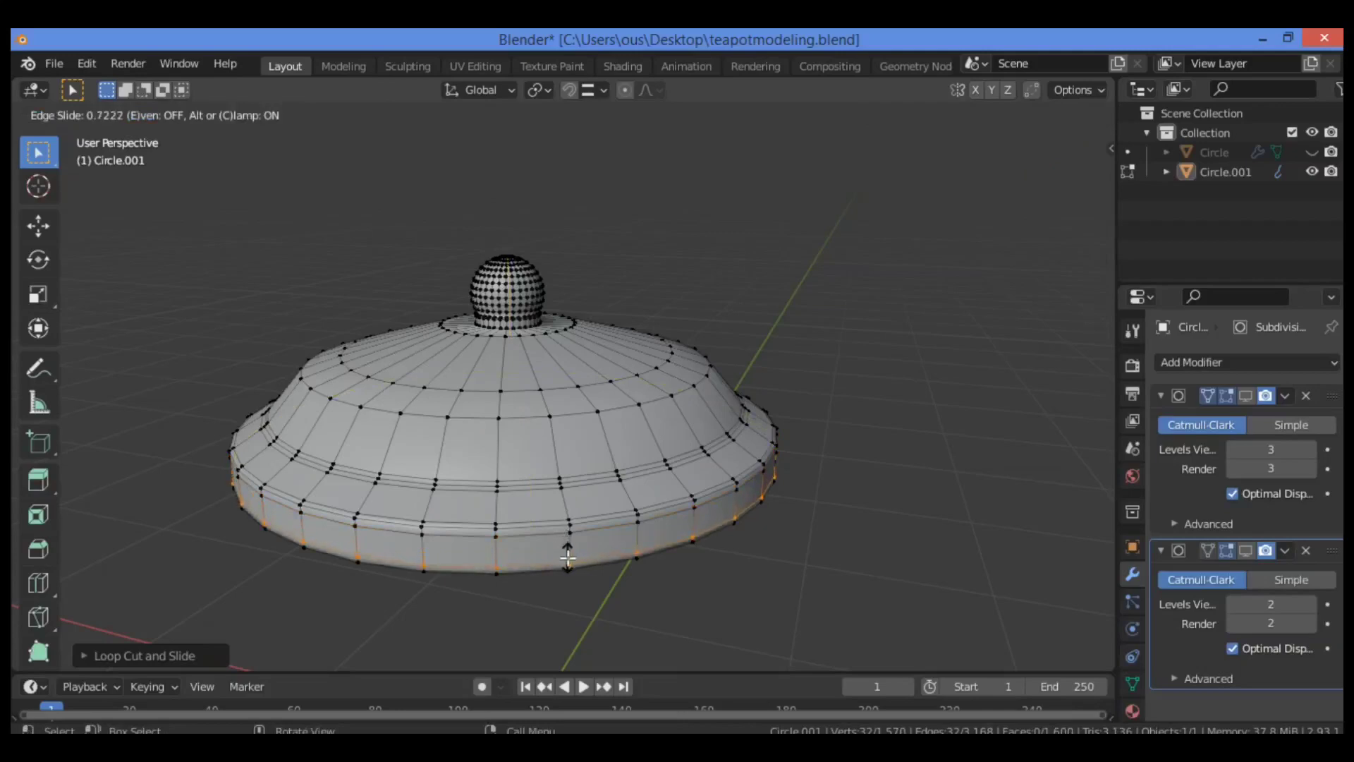
{"action": "left_click", "coordinate": [568, 558]}
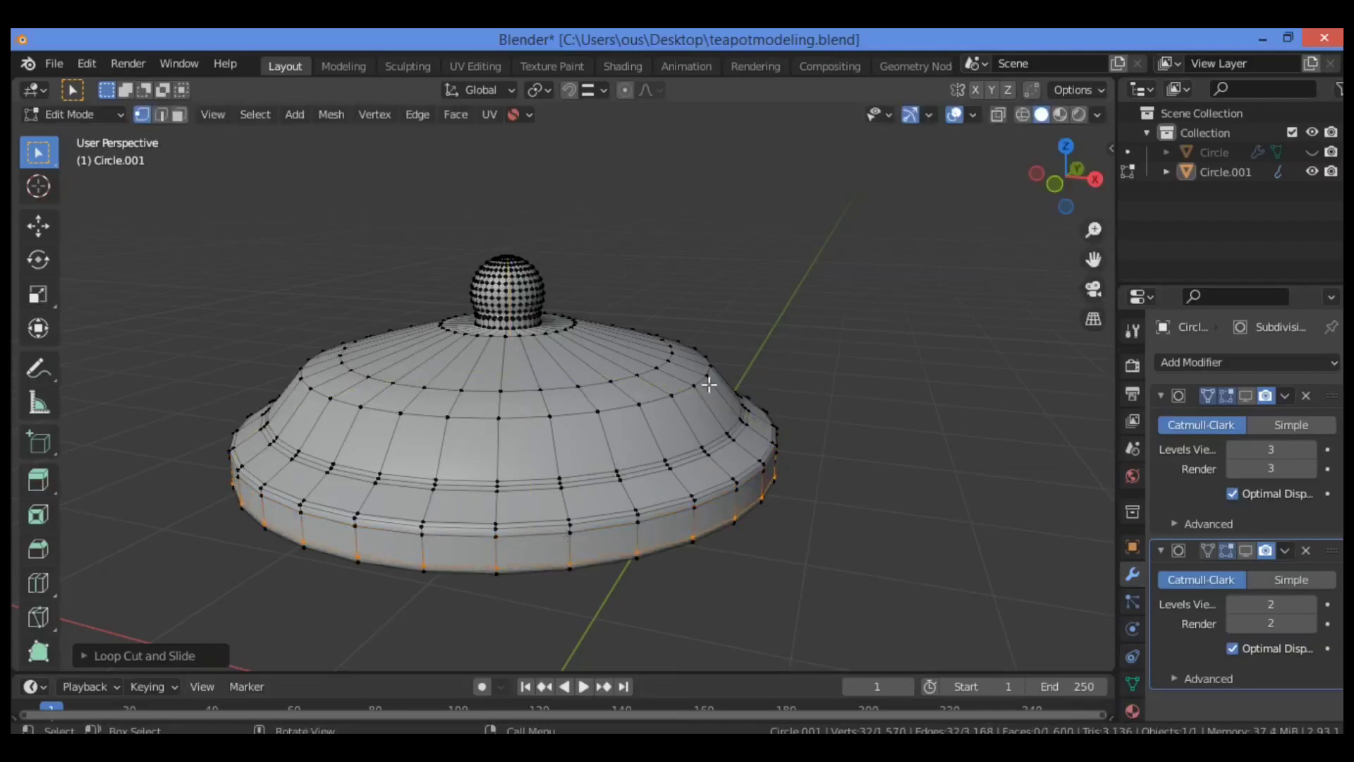
Add a loop cut on the lid's sloped side, slid up close beneath the upper shoulder edge
{"action": "key", "text": "ctrl+r"}
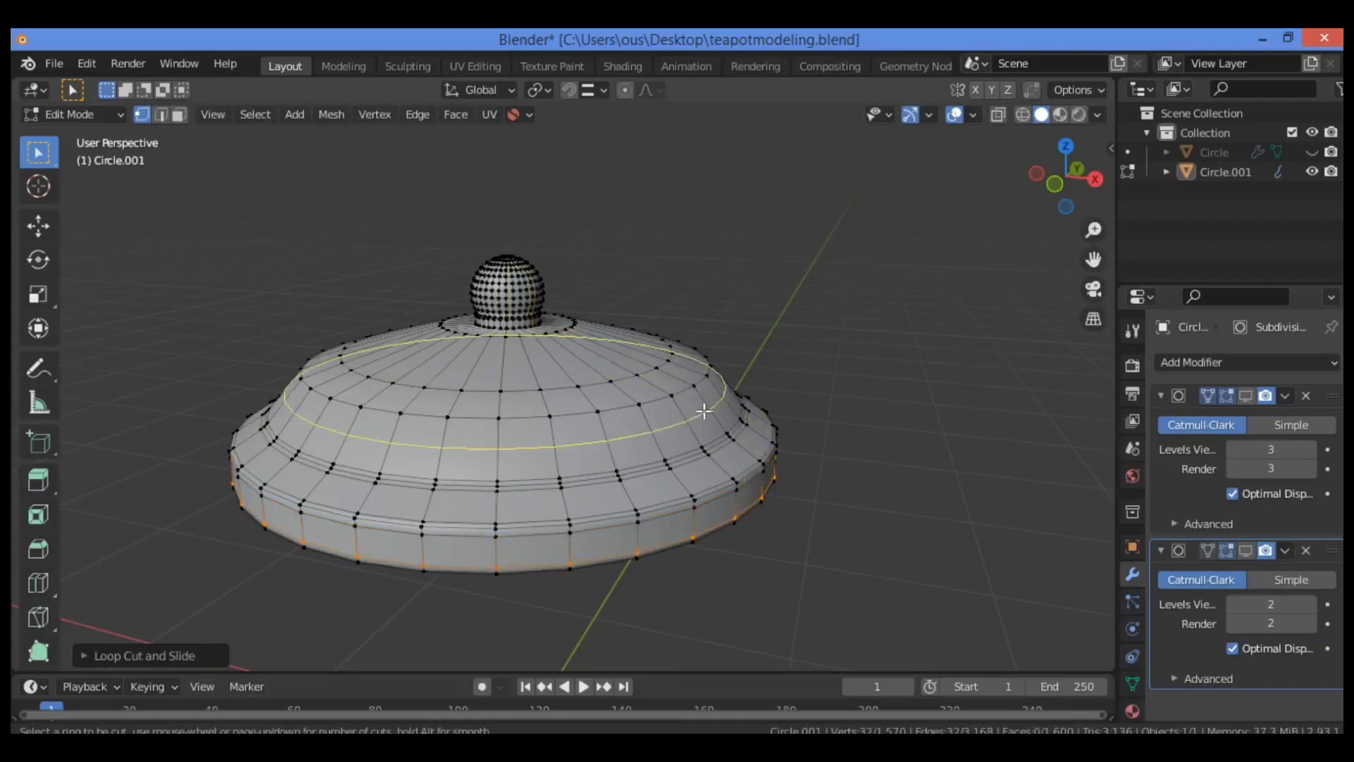
{"action": "left_click", "coordinate": [702, 409]}
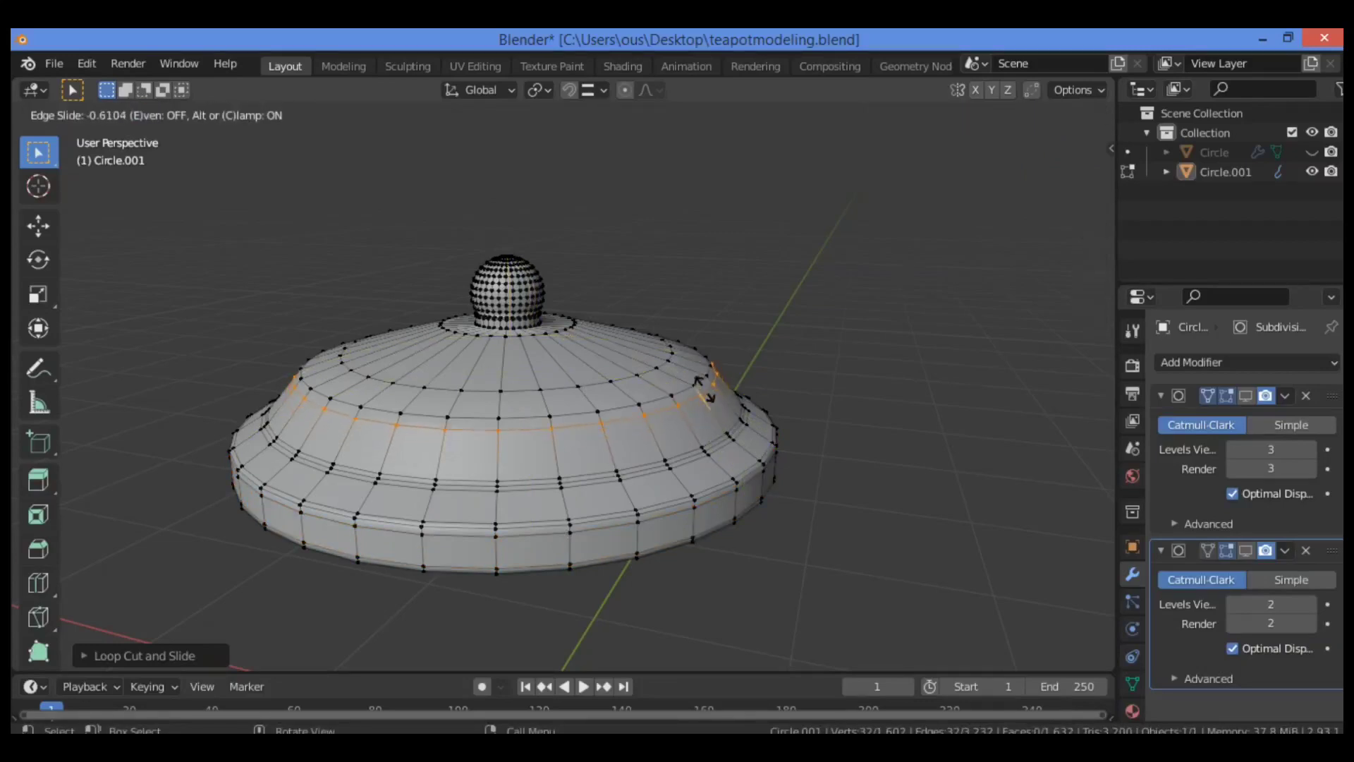
{"action": "left_click", "coordinate": [709, 380]}
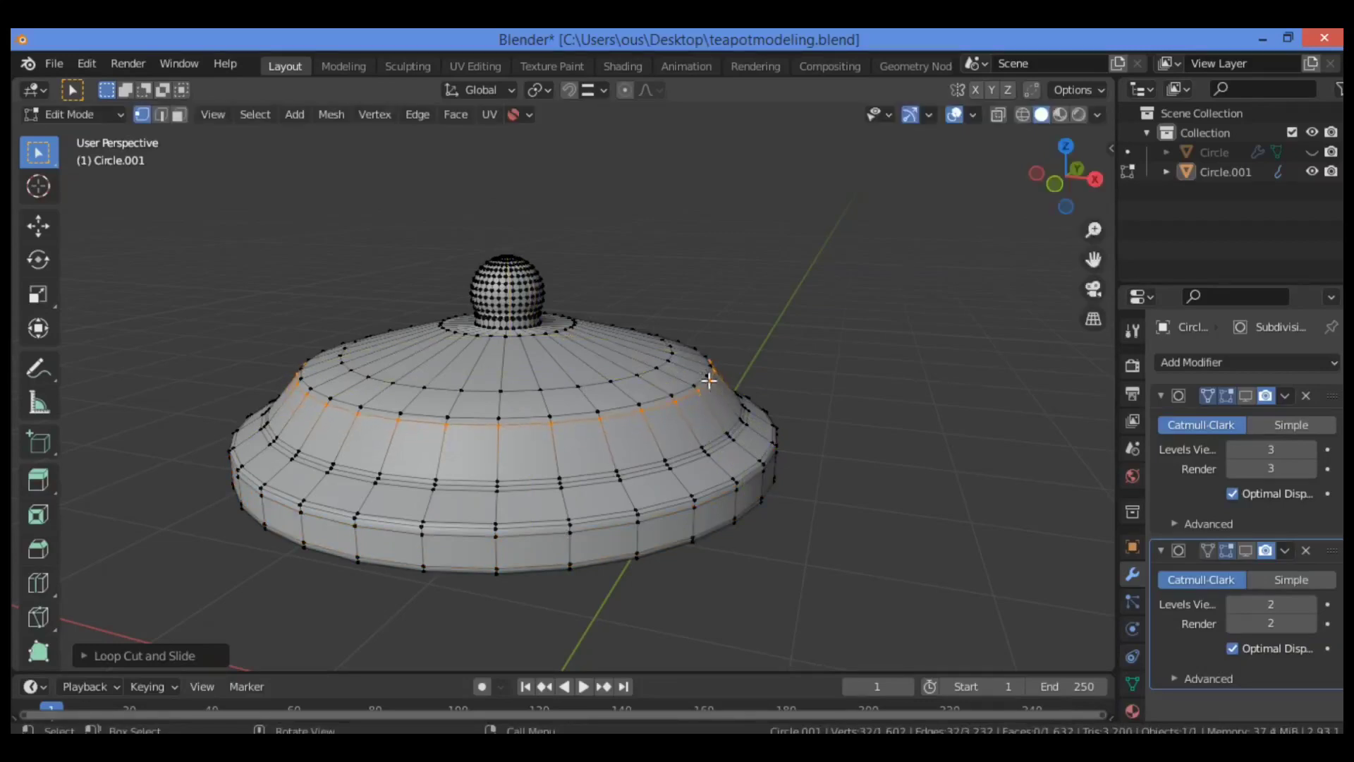
Add a loop cut on the lid's top surface close around the knob's base, with an edge slide of about -0.80
{"action": "key", "text": "ctrl+r"}
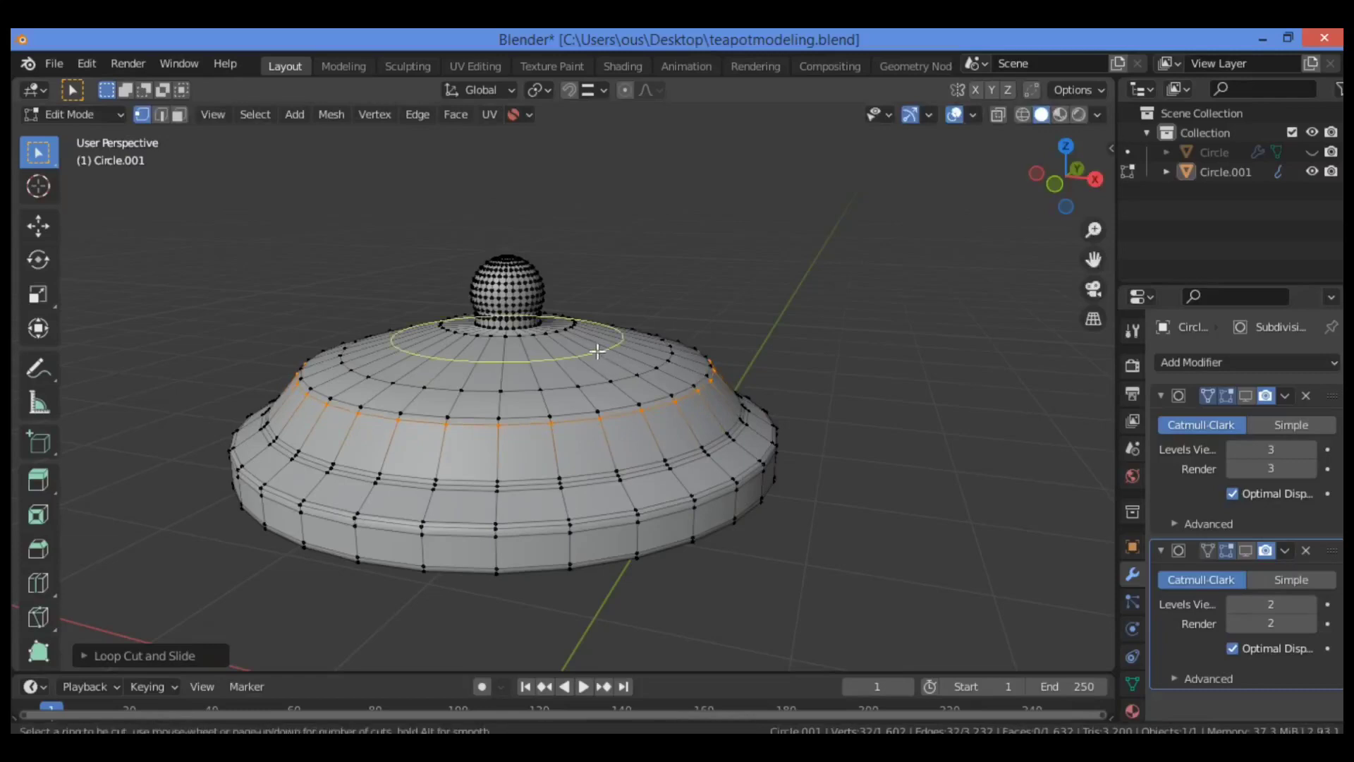
{"action": "left_click", "coordinate": [597, 352]}
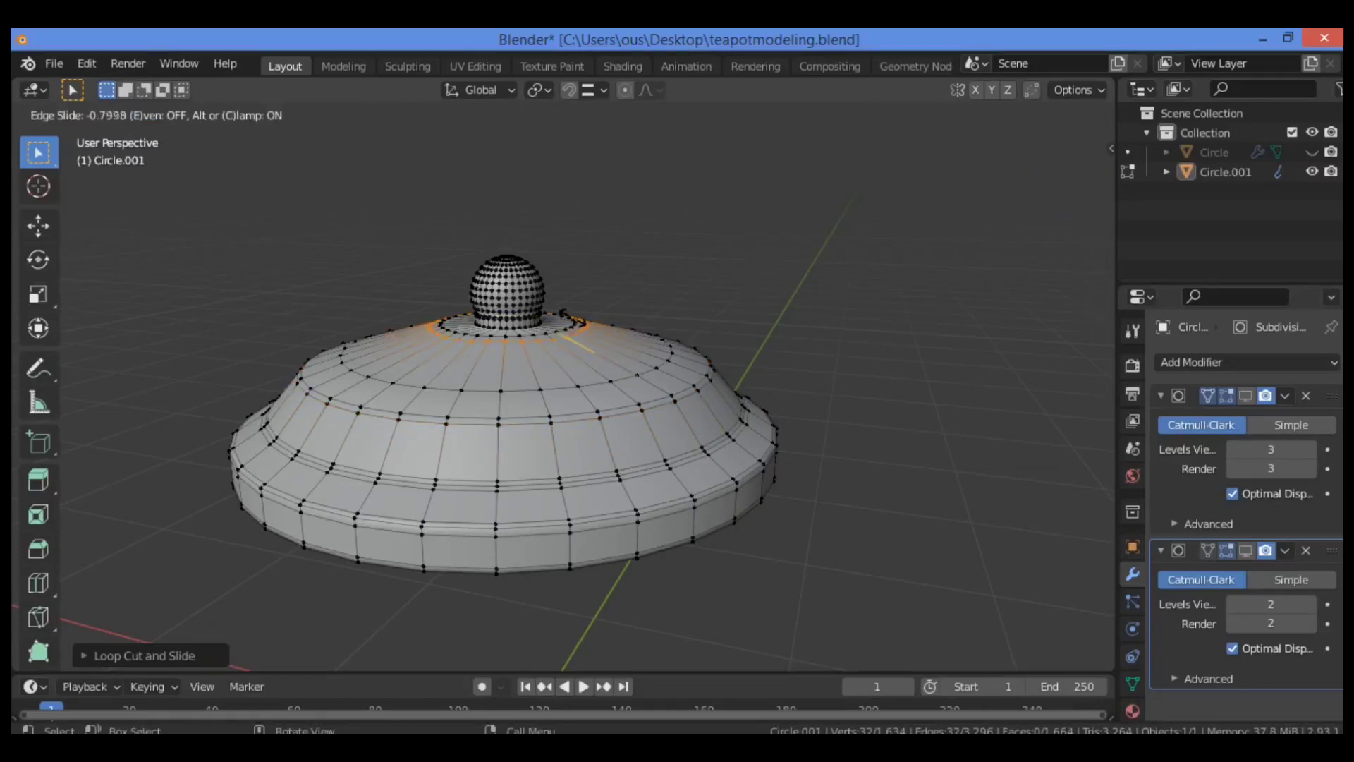
{"action": "left_click", "coordinate": [562, 310]}
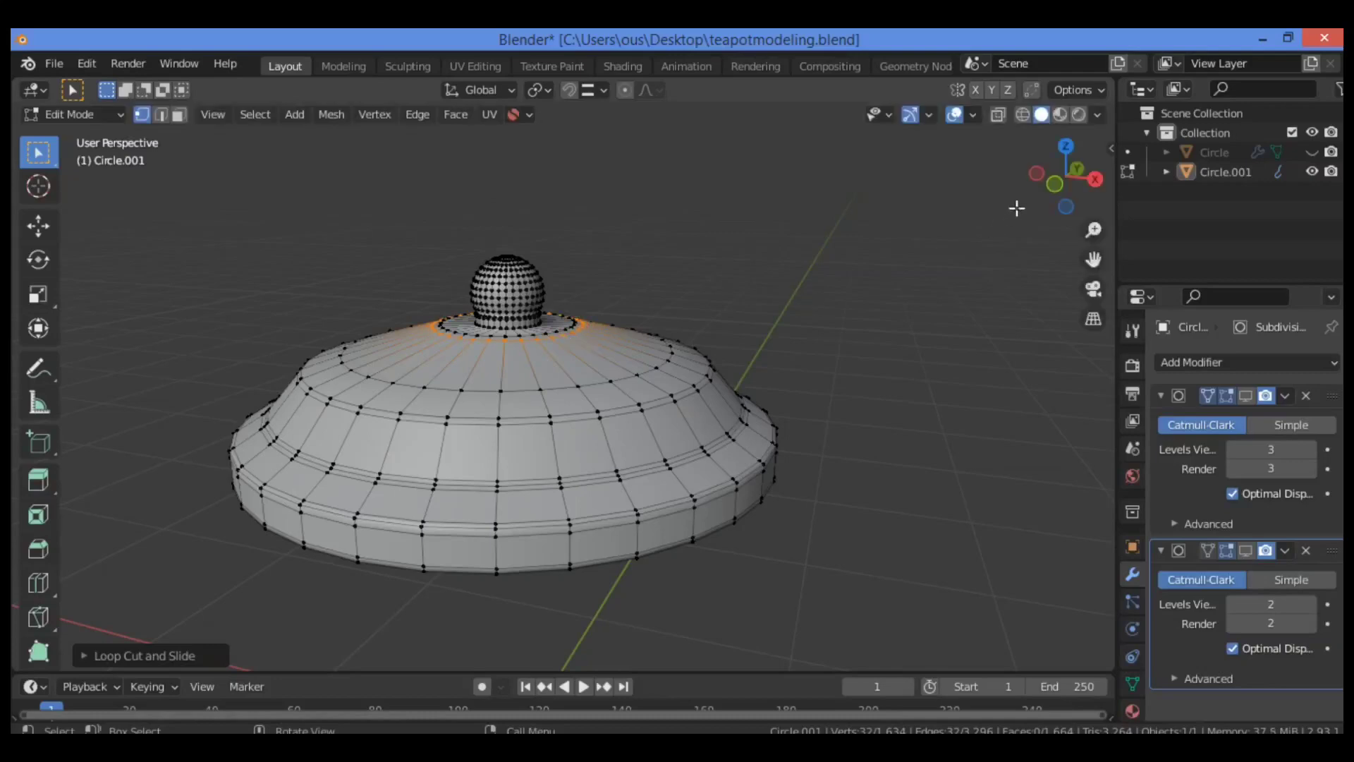
Turn on the lid's second Subdivision modifier in the viewport and return to Object Mode to check the smoothed lid
{"action": "left_click_drag", "start_coordinate": [1051, 187], "coordinate": [1026, 207]}
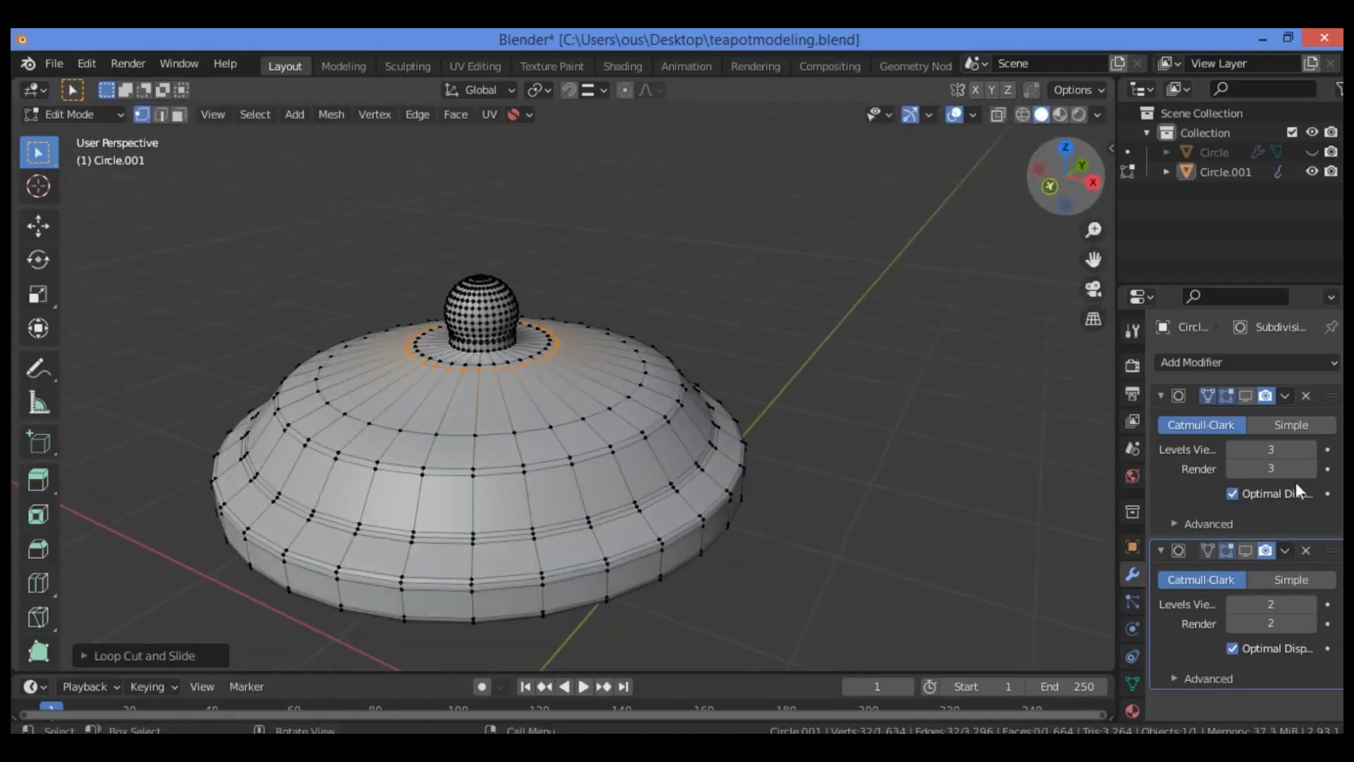
{"action": "left_click", "coordinate": [1246, 551]}
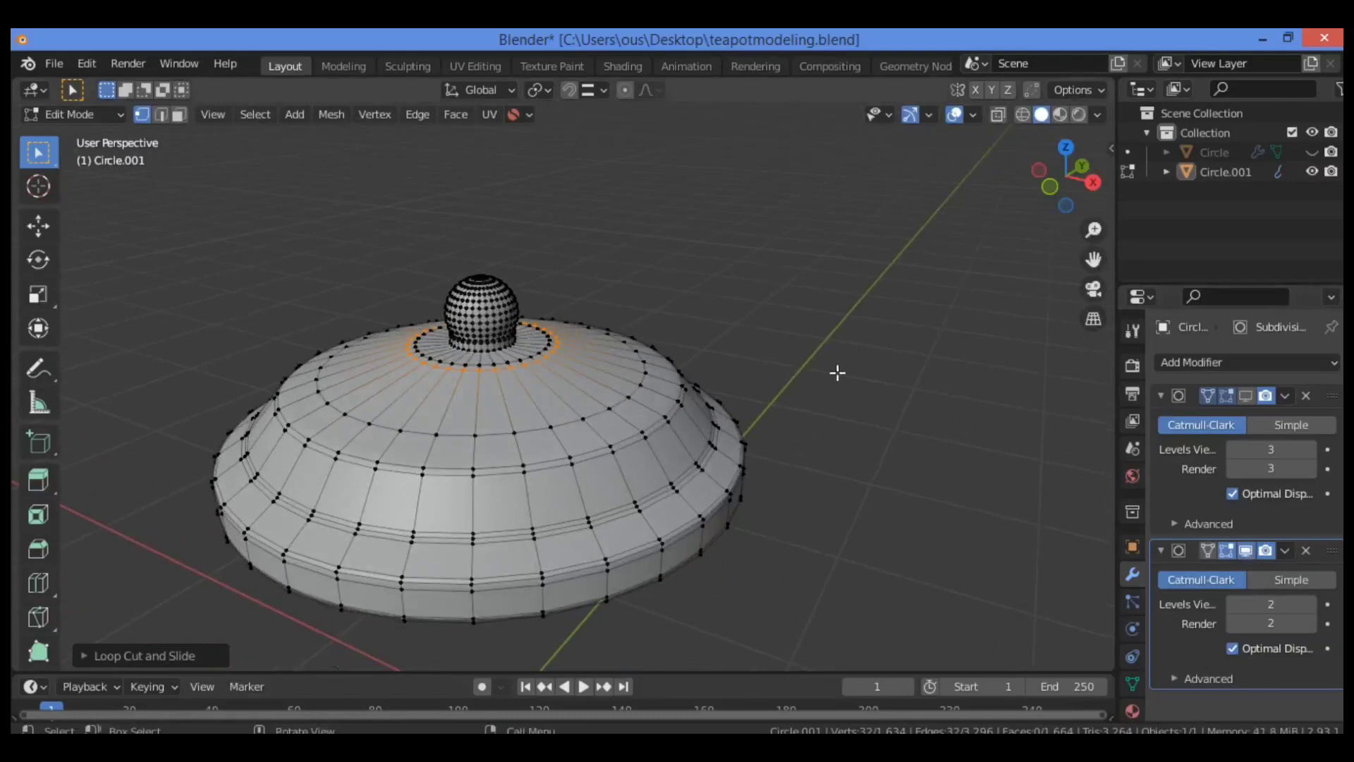
{"action": "key", "text": "Tab"}
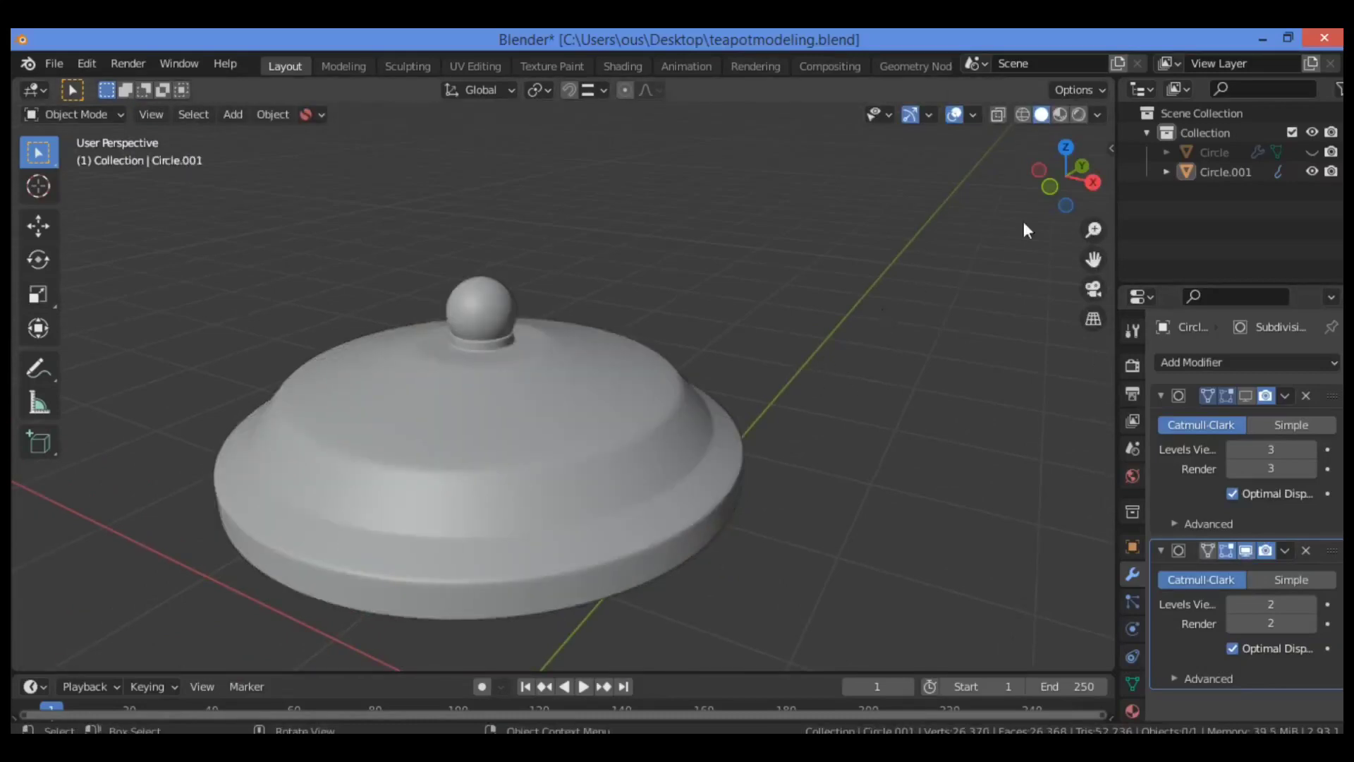
{"action": "mouse_move", "coordinate": [1058, 191]}
{"action": "left_mouse_down"}
{"action": "mouse_move", "coordinate": [1044, 216]}
{"action": "mouse_move", "coordinate": [1052, 198]}
{"action": "mouse_move", "coordinate": [1059, 230]}
{"action": "mouse_move", "coordinate": [1058, 156]}
{"action": "mouse_move", "coordinate": [1060, 185]}
{"action": "left_mouse_up"}
{"action": "left_click_drag", "start_coordinate": [1094, 230], "coordinate": [893, 199]}
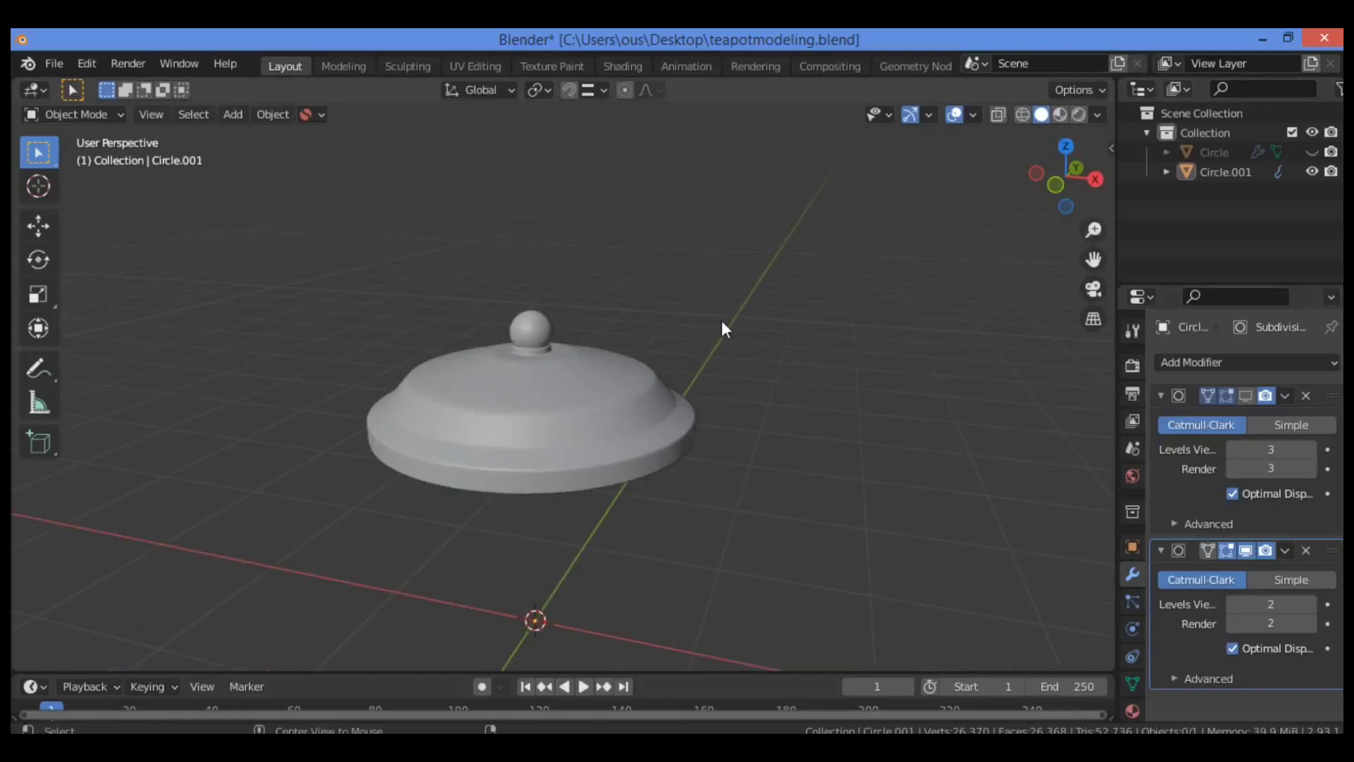
Unhide the teapot body, turn on its Subdivision modifier's viewport display, and deselect everything
{"action": "key", "text": "alt+h"}
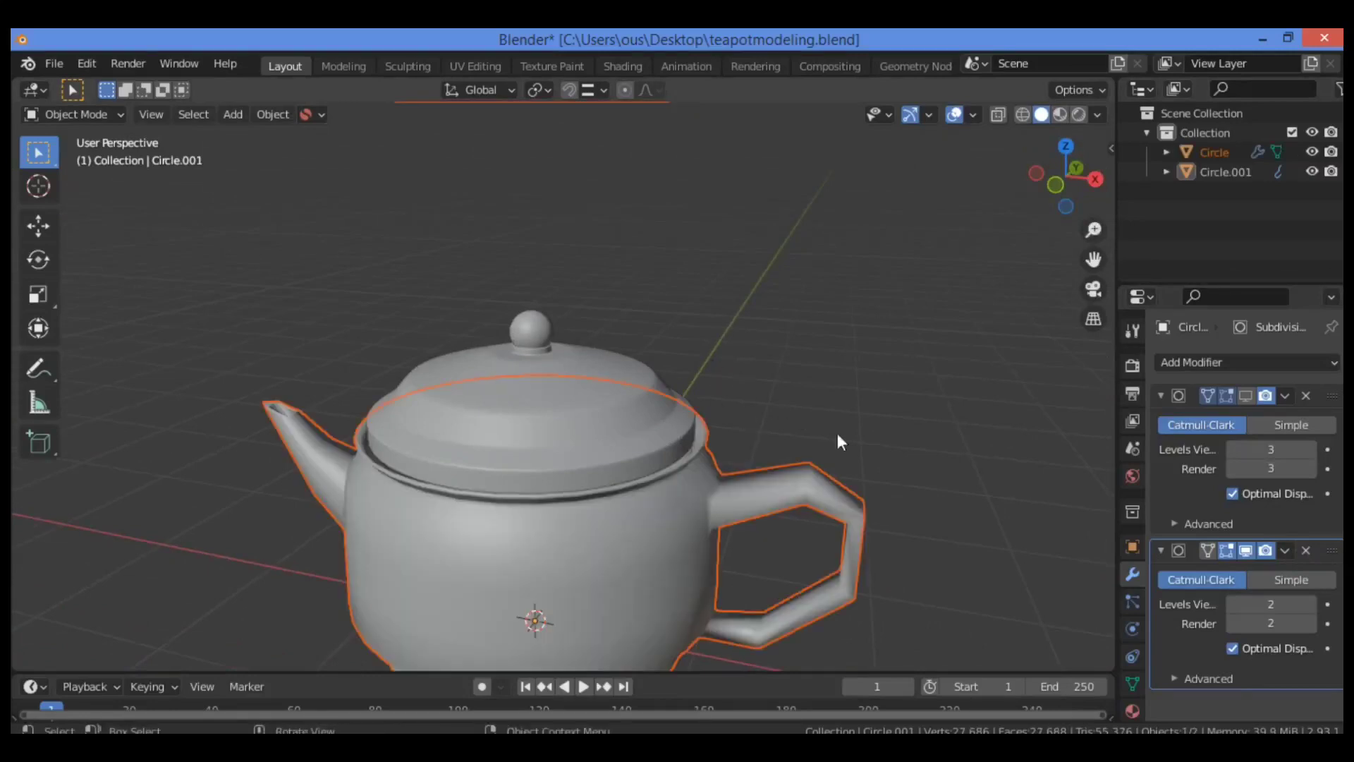
{"action": "left_click", "coordinate": [744, 484]}
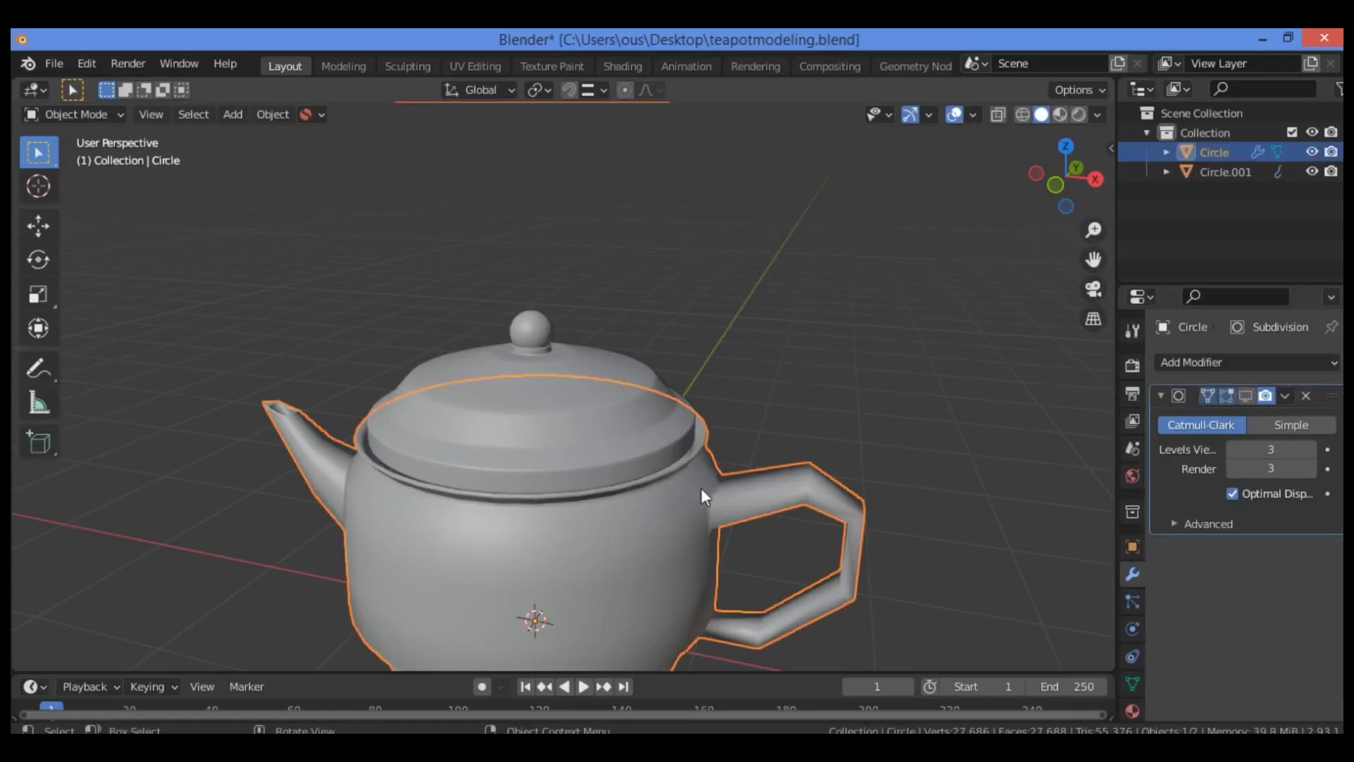
{"action": "left_click", "coordinate": [1245, 395]}
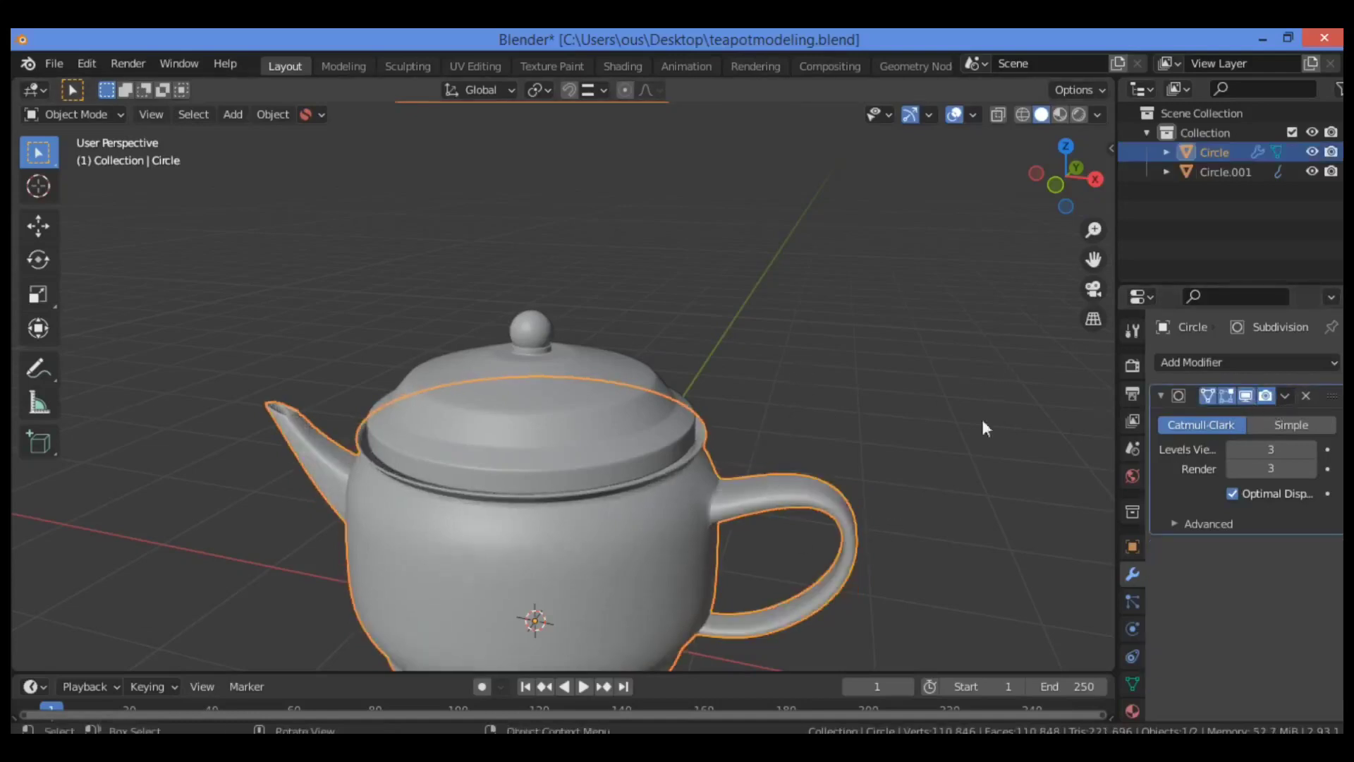
{"action": "key", "text": "alt+a"}
{"action": "left_click_drag", "start_coordinate": [1094, 258], "coordinate": [1058, 113]}
{"action": "mouse_move", "coordinate": [1056, 185]}
{"action": "left_mouse_down"}
{"action": "mouse_move", "coordinate": [1200, 221]}
{"action": "mouse_move", "coordinate": [1231, 163]}
{"action": "mouse_move", "coordinate": [1051, 180]}
{"action": "left_mouse_up"}
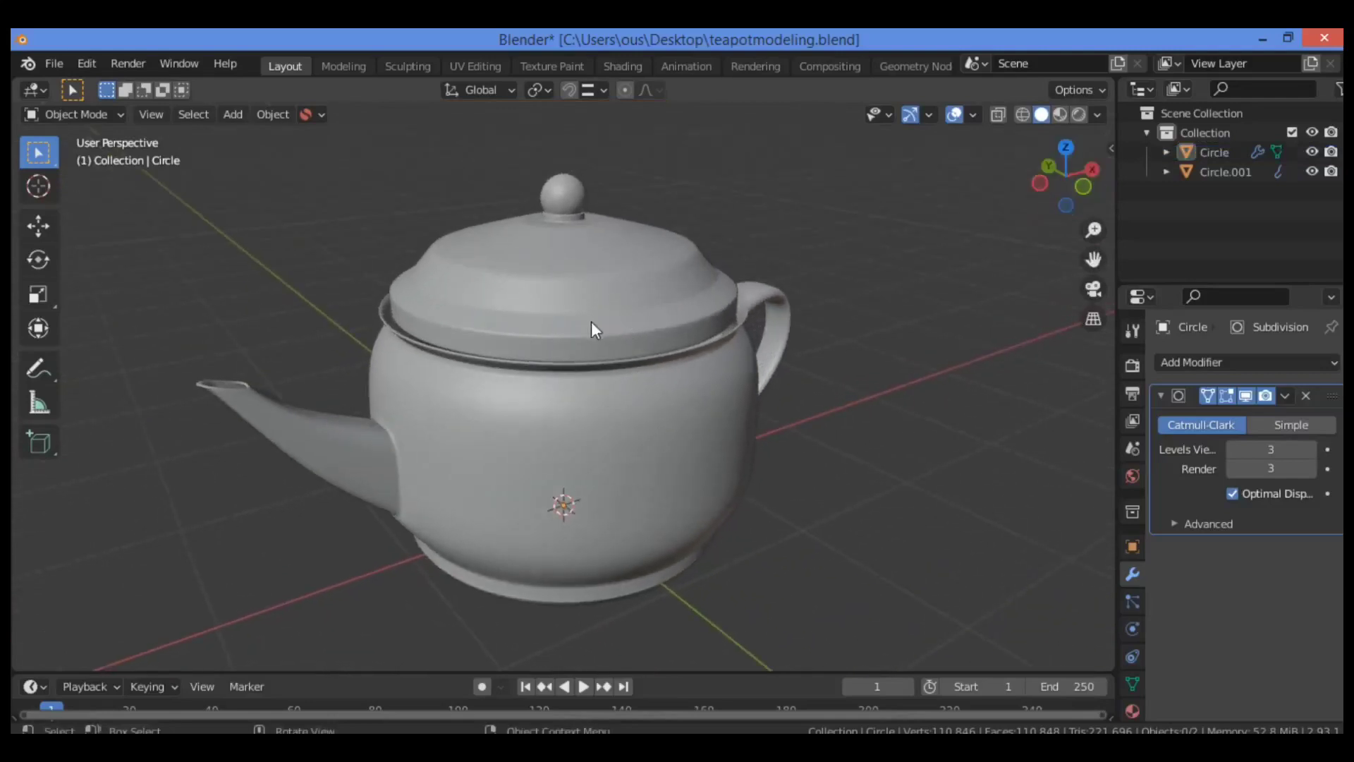
Check in Edit Mode how the lid's lower edge meets the body's rim, and hide the teapot body in Object Mode
{"action": "left_click", "coordinate": [592, 324]}
{"action": "key", "text": "Tab"}
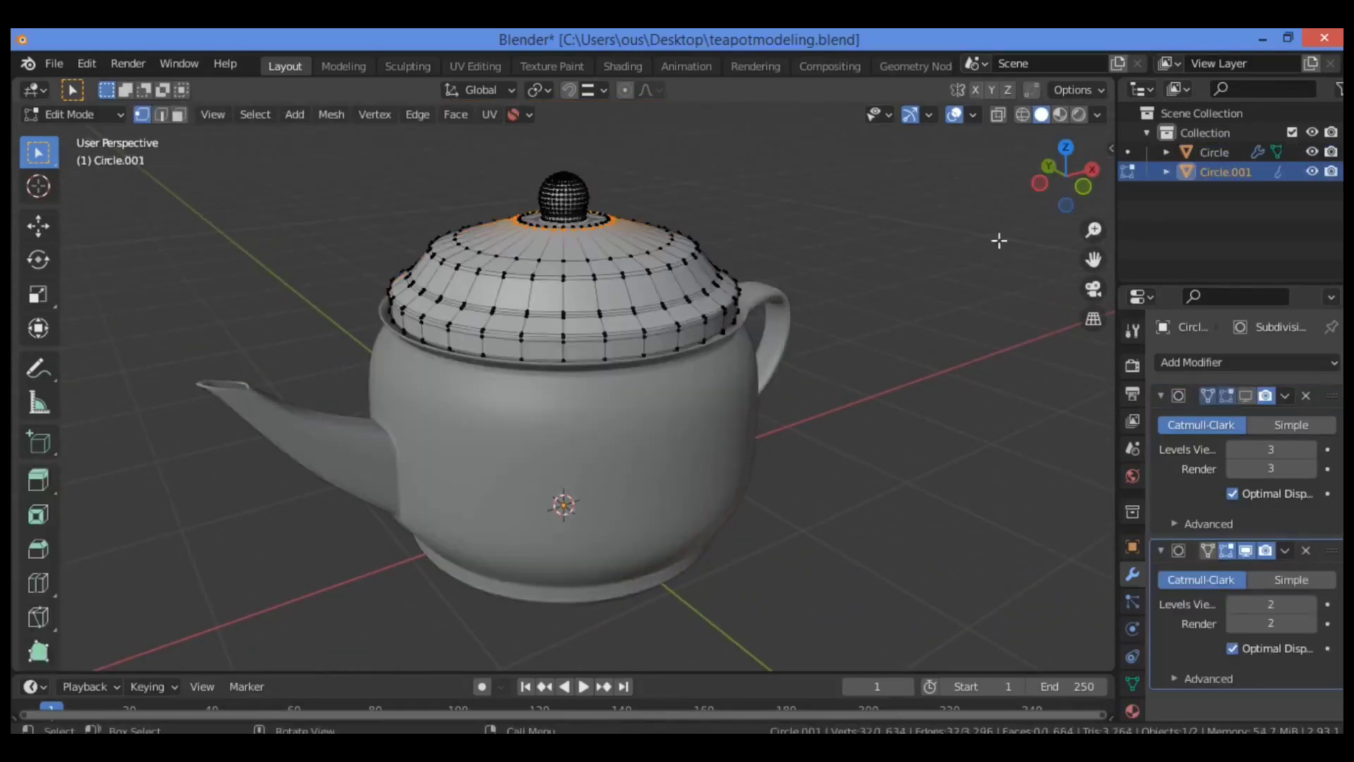
{"action": "left_click_drag", "start_coordinate": [1094, 230], "coordinate": [1094, 271]}
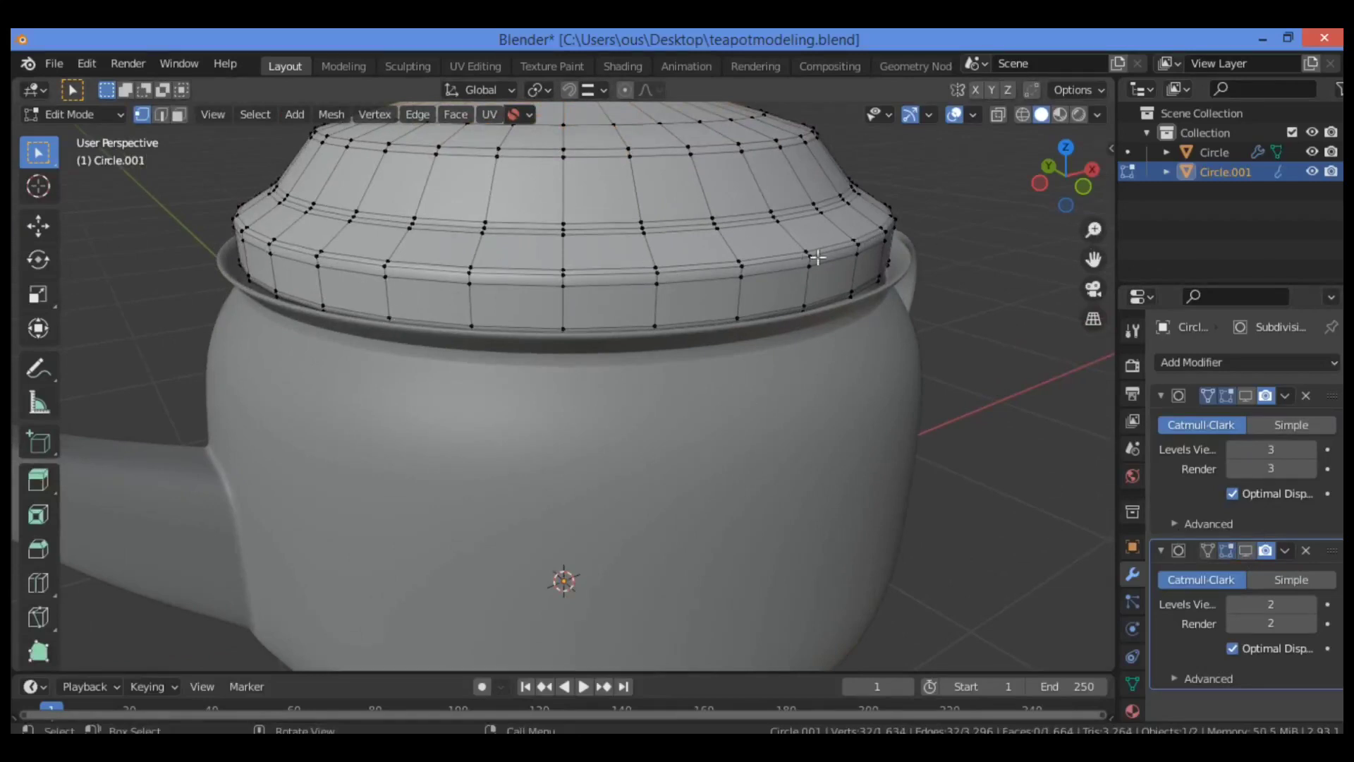
{"action": "left_click_drag", "start_coordinate": [1057, 197], "coordinate": [1045, 242]}
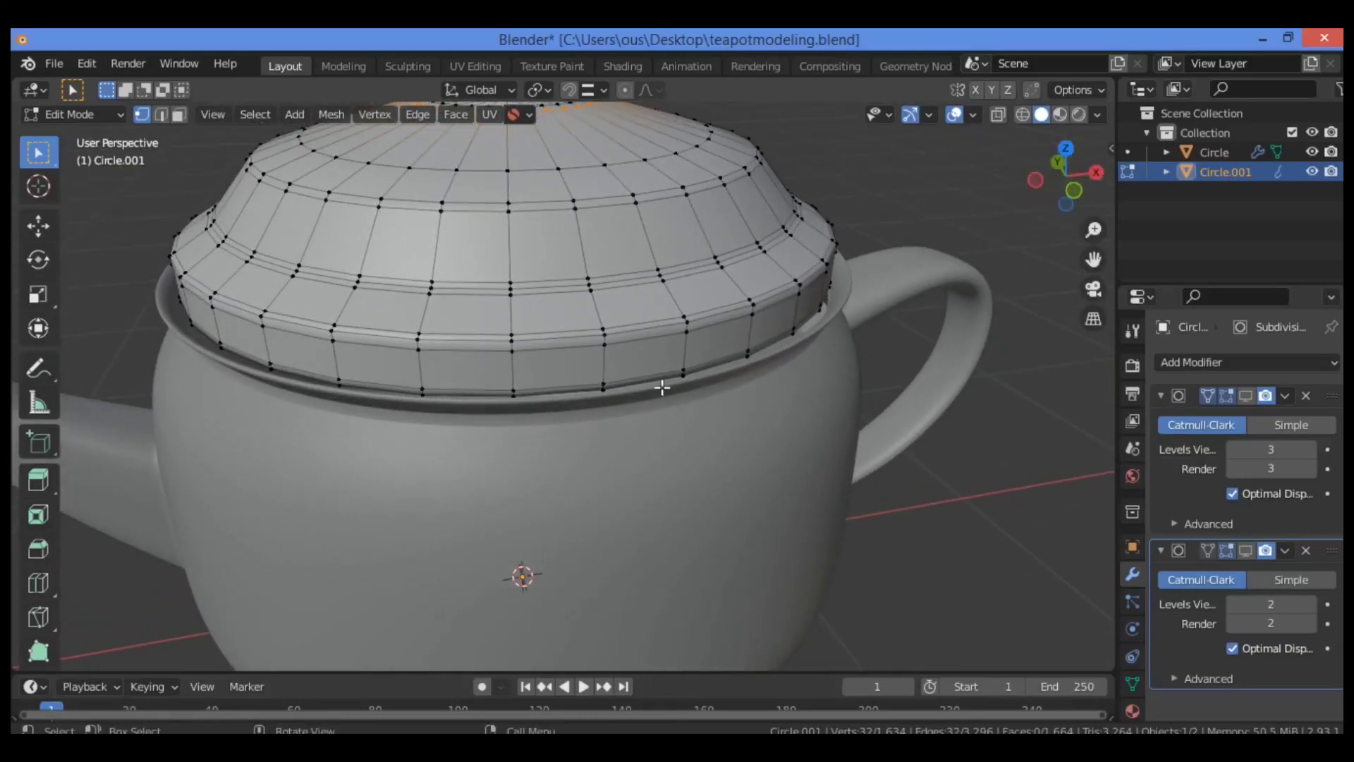
{"action": "key", "text": "Tab"}
{"action": "left_click", "coordinate": [685, 469]}
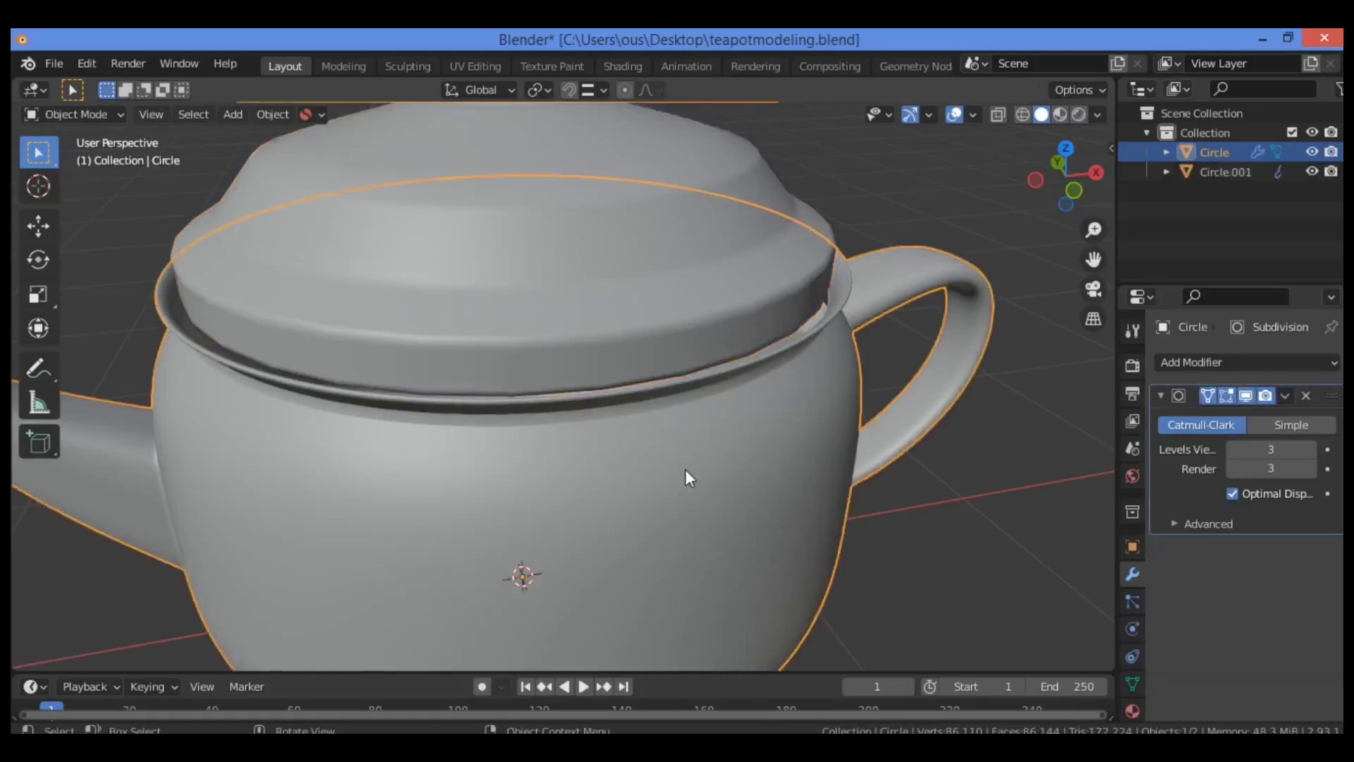
{"action": "key", "text": "h"}
{"action": "left_click_drag", "start_coordinate": [1063, 179], "coordinate": [1066, 172]}
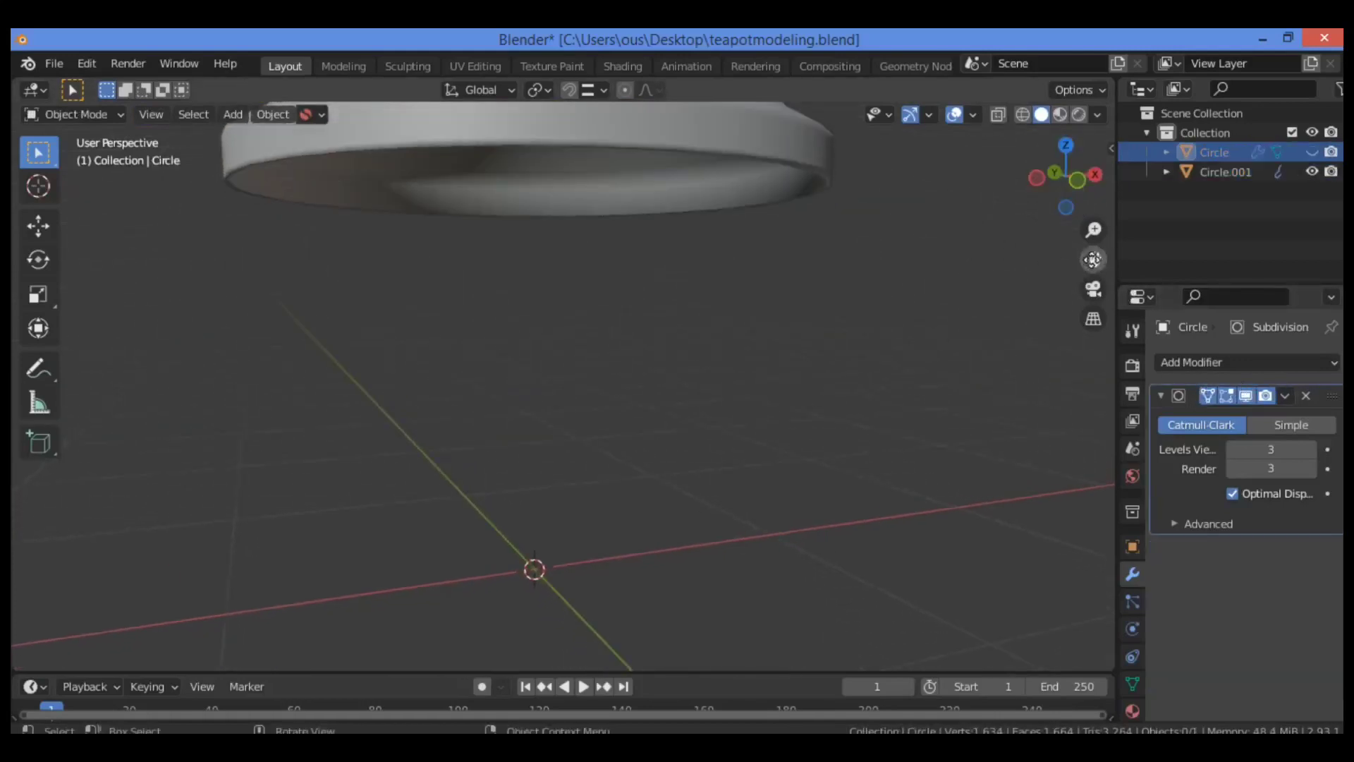
{"action": "left_click_drag", "start_coordinate": [1094, 260], "coordinate": [1066, 457]}
{"action": "middle_click_drag", "start_coordinate": [979, 158], "coordinate": [924, 377]}
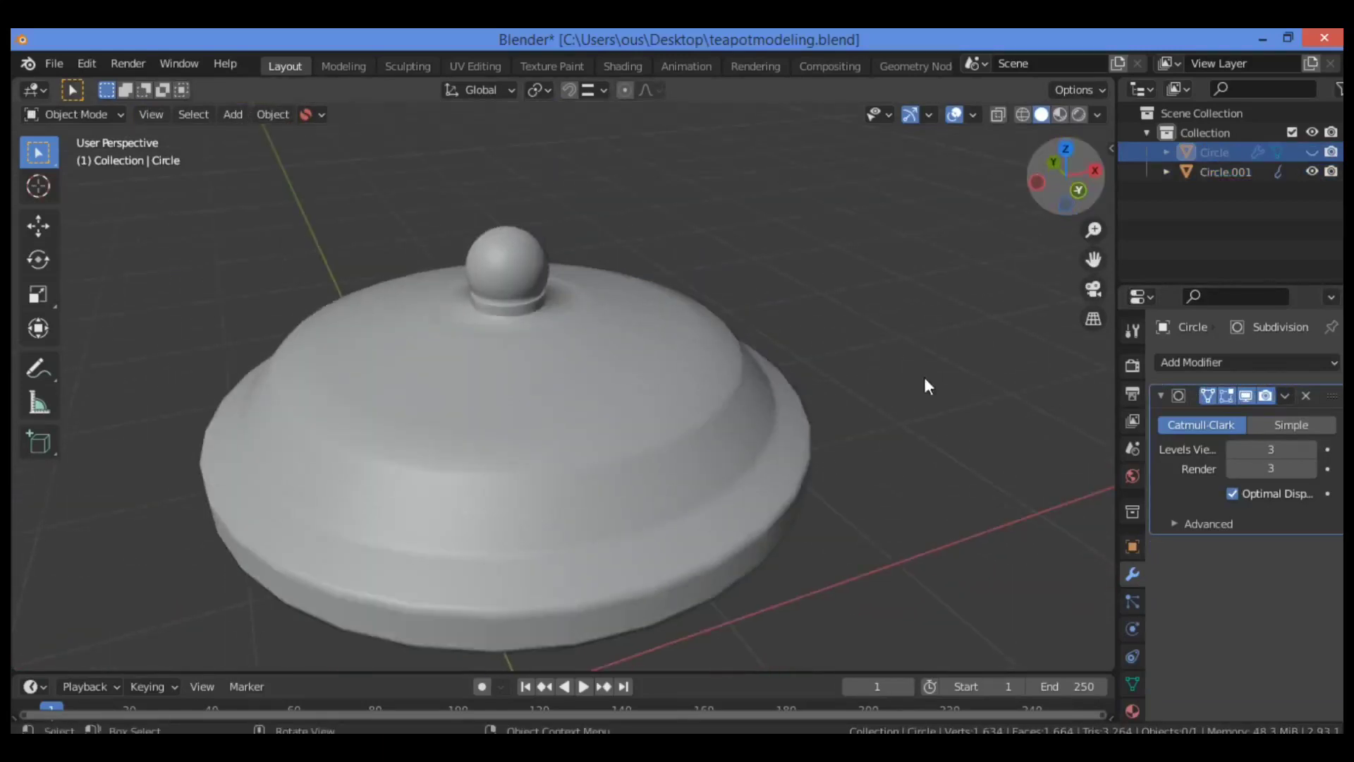
Preview the lid with its second Subdivision modifier shown, turn that viewport display off, and enter Edit Mode on the lid
{"action": "left_click", "coordinate": [574, 457]}
{"action": "left_click", "coordinate": [1246, 551]}
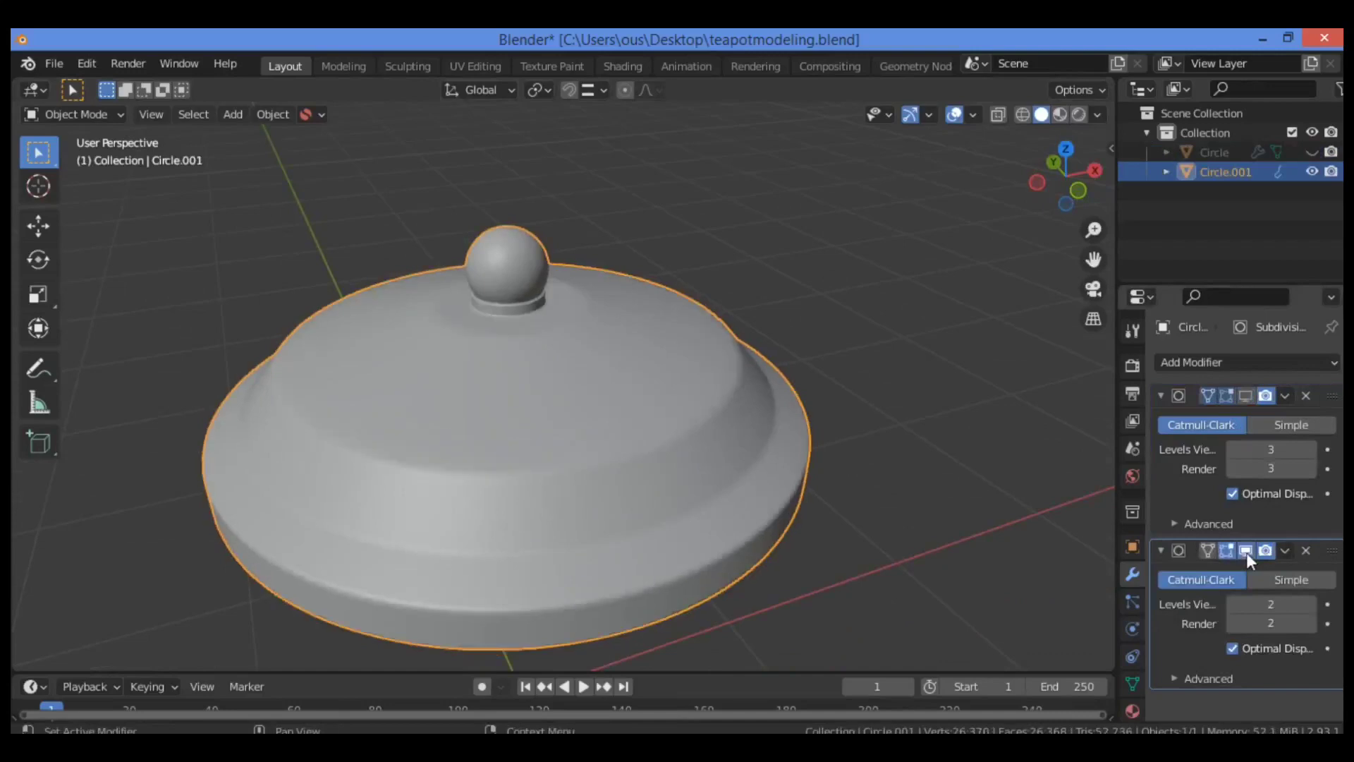
{"action": "left_click_drag", "start_coordinate": [1064, 179], "coordinate": [1071, 156]}
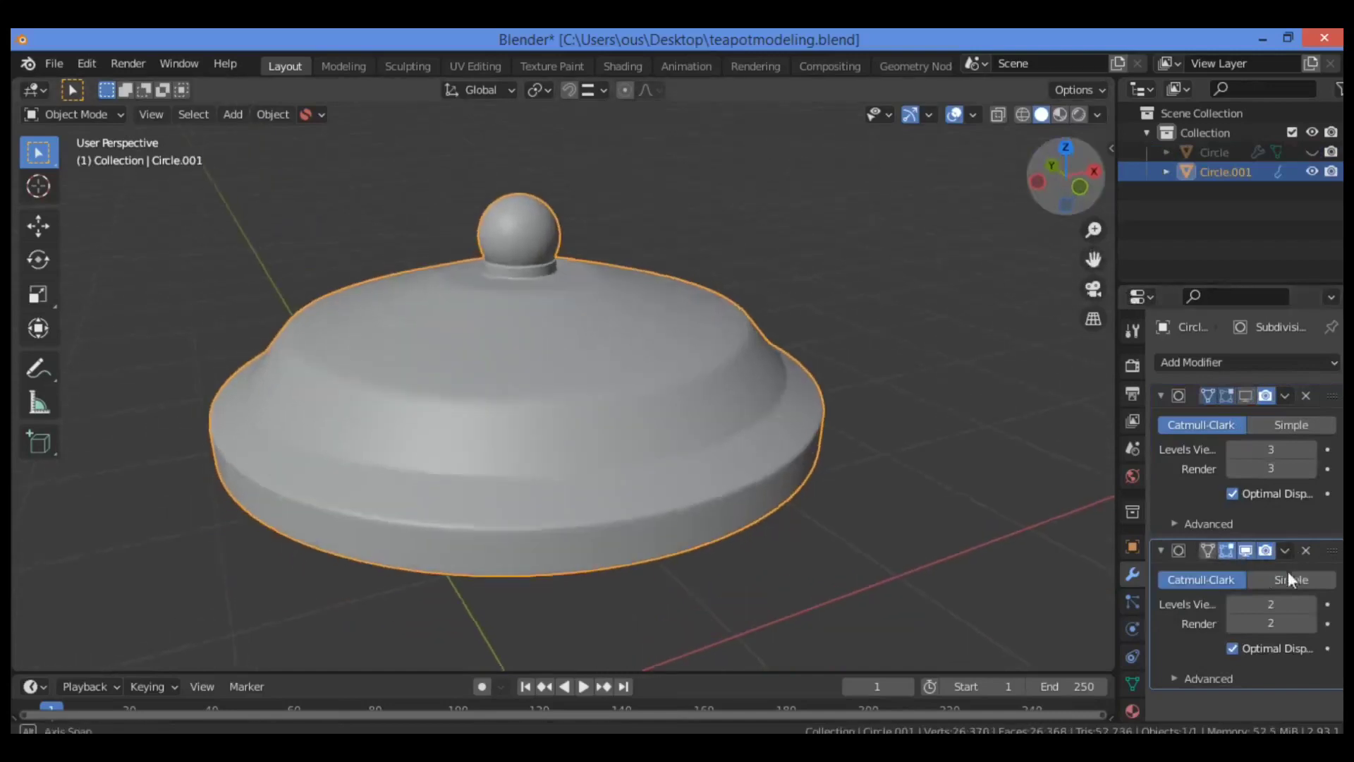
{"action": "left_click", "coordinate": [1246, 551]}
{"action": "mouse_move", "coordinate": [1081, 205]}
{"action": "left_mouse_down"}
{"action": "mouse_move", "coordinate": [1074, 185]}
{"action": "mouse_move", "coordinate": [1068, 201]}
{"action": "left_mouse_up"}
{"action": "key", "text": "Tab"}
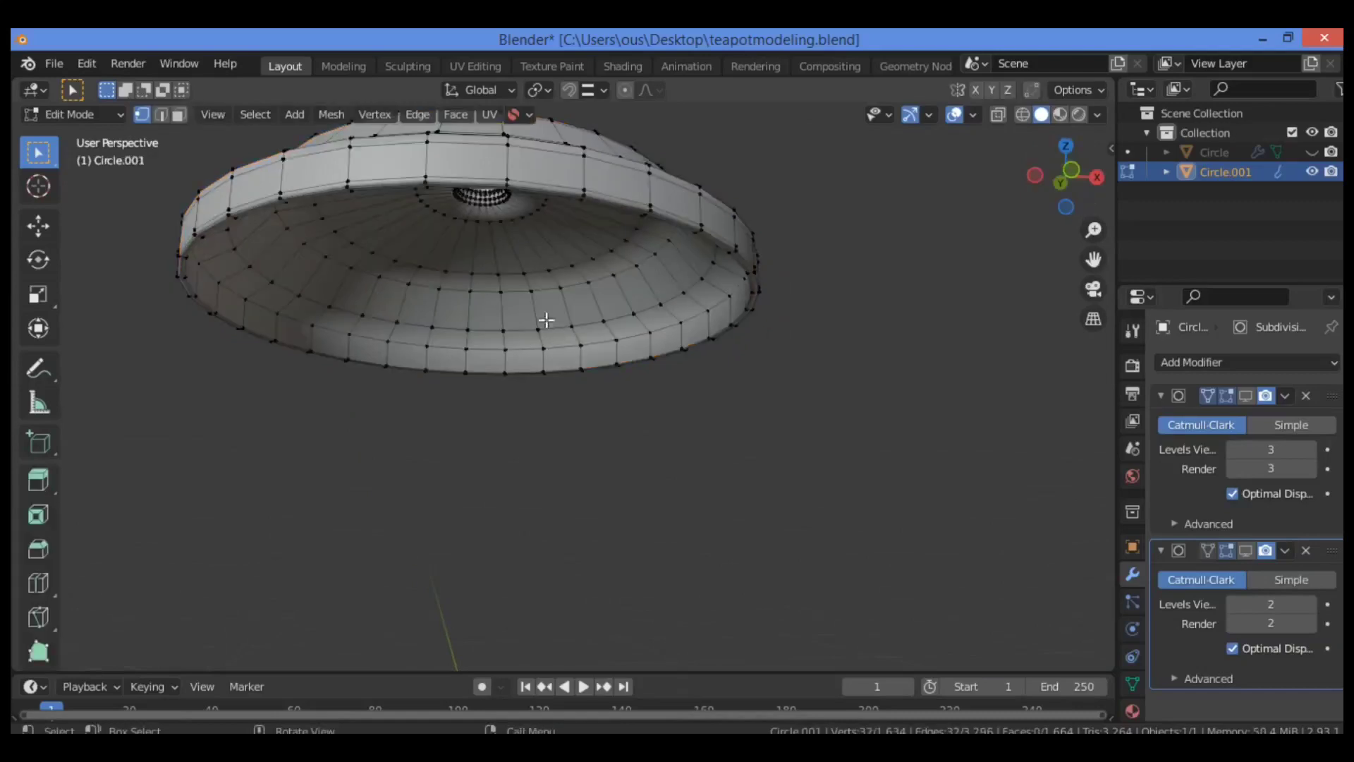
Select the three adjacent edge loops along the lid's bottom rim from the underside
{"action": "left_click_drag", "start_coordinate": [1094, 259], "coordinate": [1099, 407]}
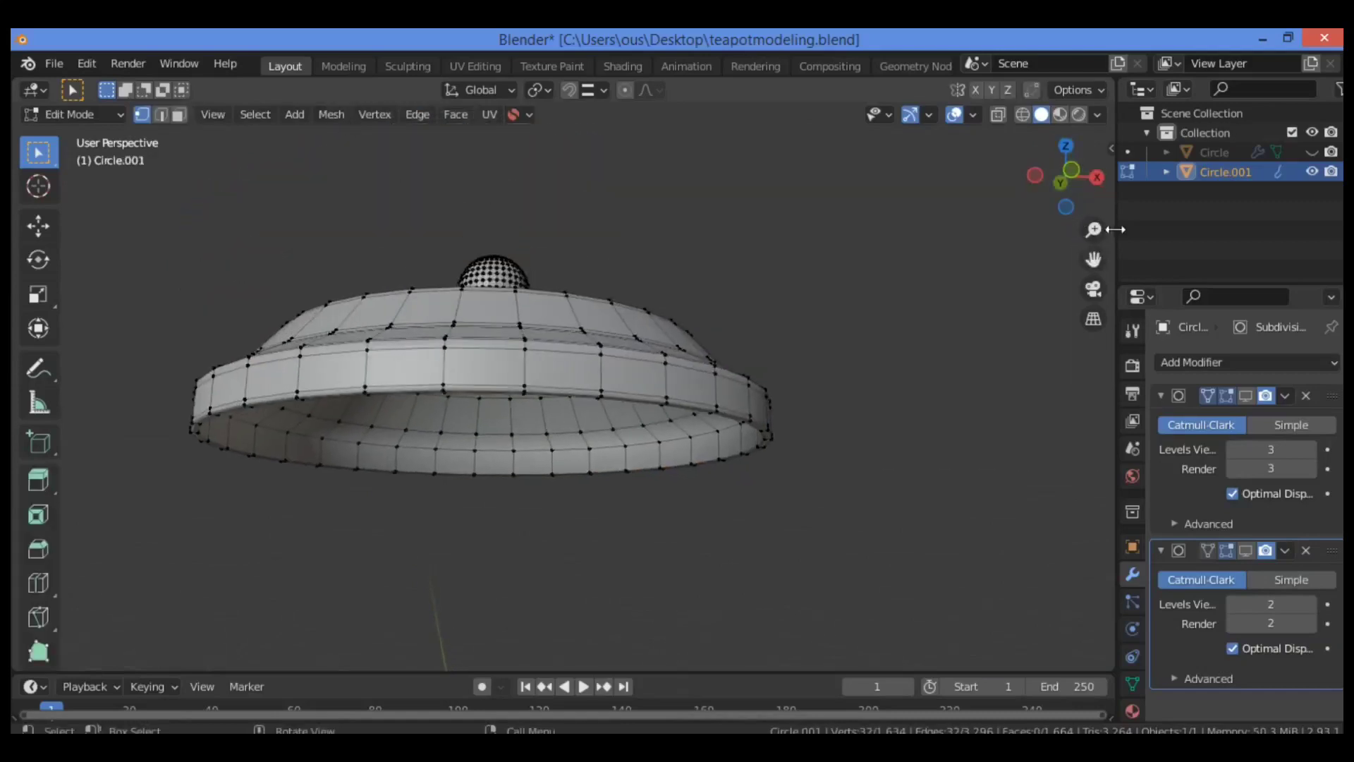
{"action": "left_click_drag", "start_coordinate": [1094, 230], "coordinate": [1060, 167]}
{"action": "left_click_drag", "start_coordinate": [1094, 260], "coordinate": [1217, 364]}
{"action": "left_click_drag", "start_coordinate": [1071, 187], "coordinate": [1050, 147]}
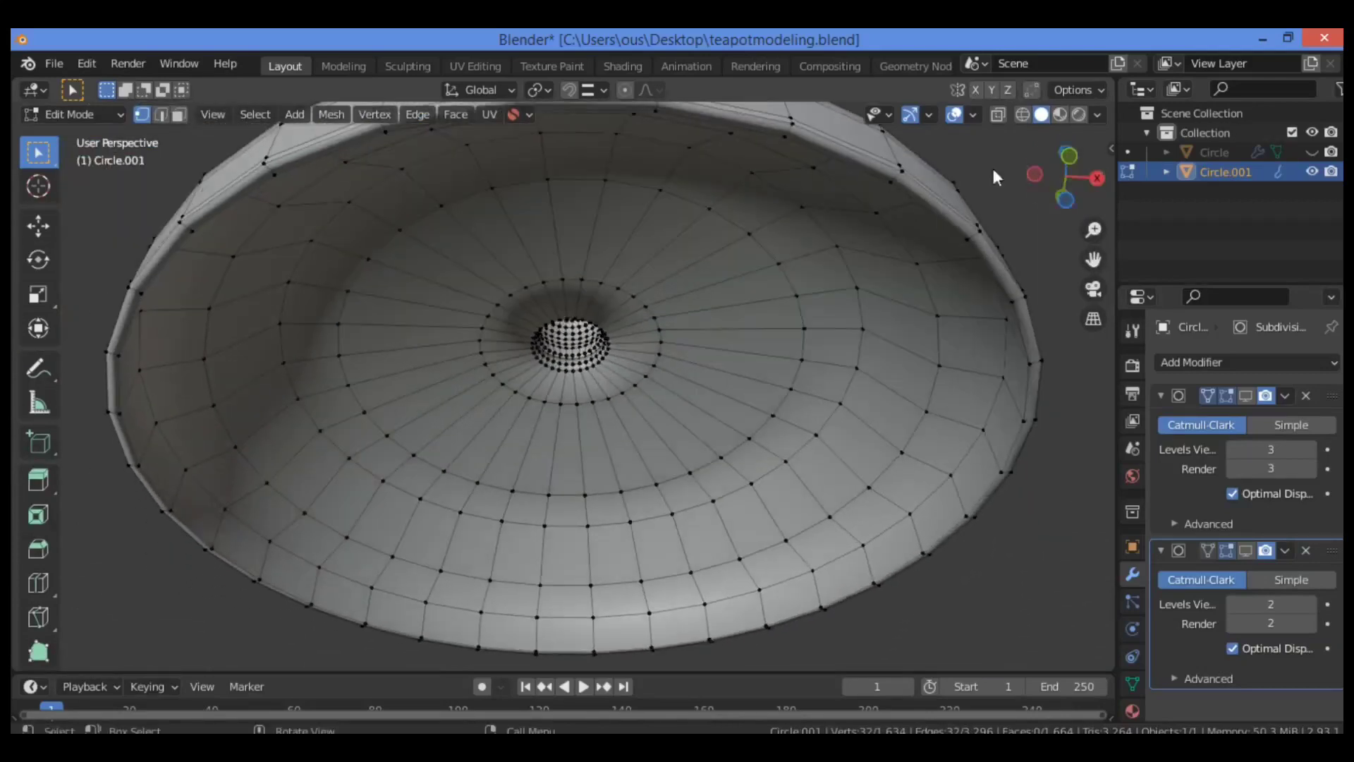
{"action": "left_click", "coordinate": [907, 174], "text": "alt"}
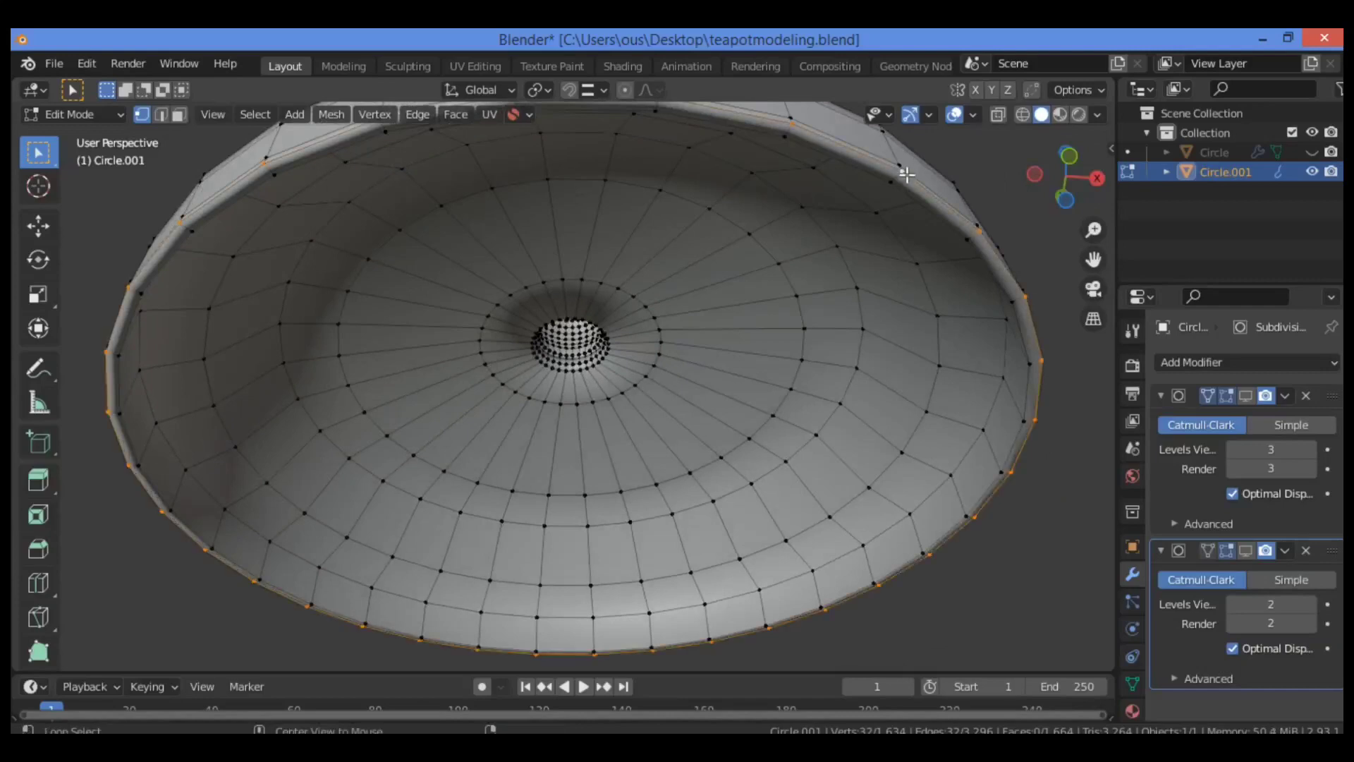
{"action": "left_click", "coordinate": [913, 172], "text": "alt+shift"}
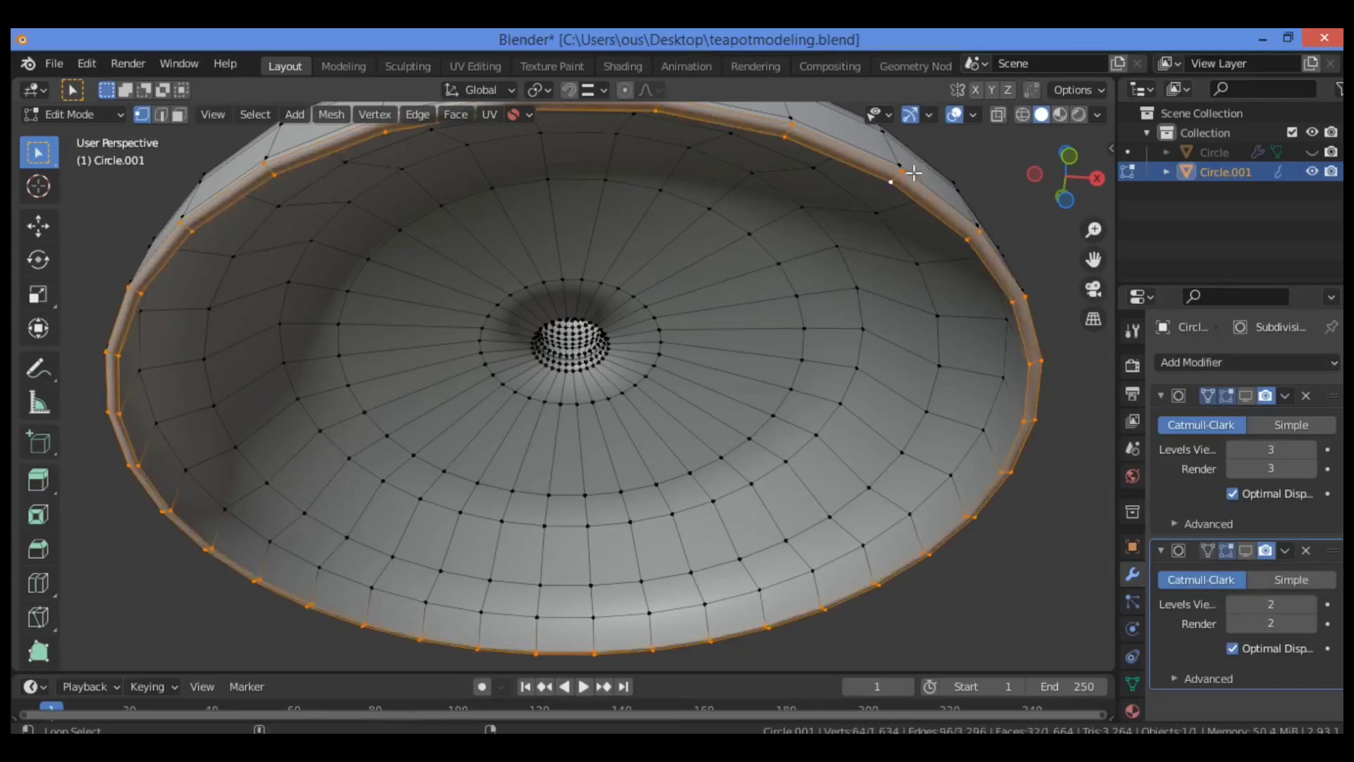
{"action": "left_click", "coordinate": [904, 165], "text": "alt+shift"}
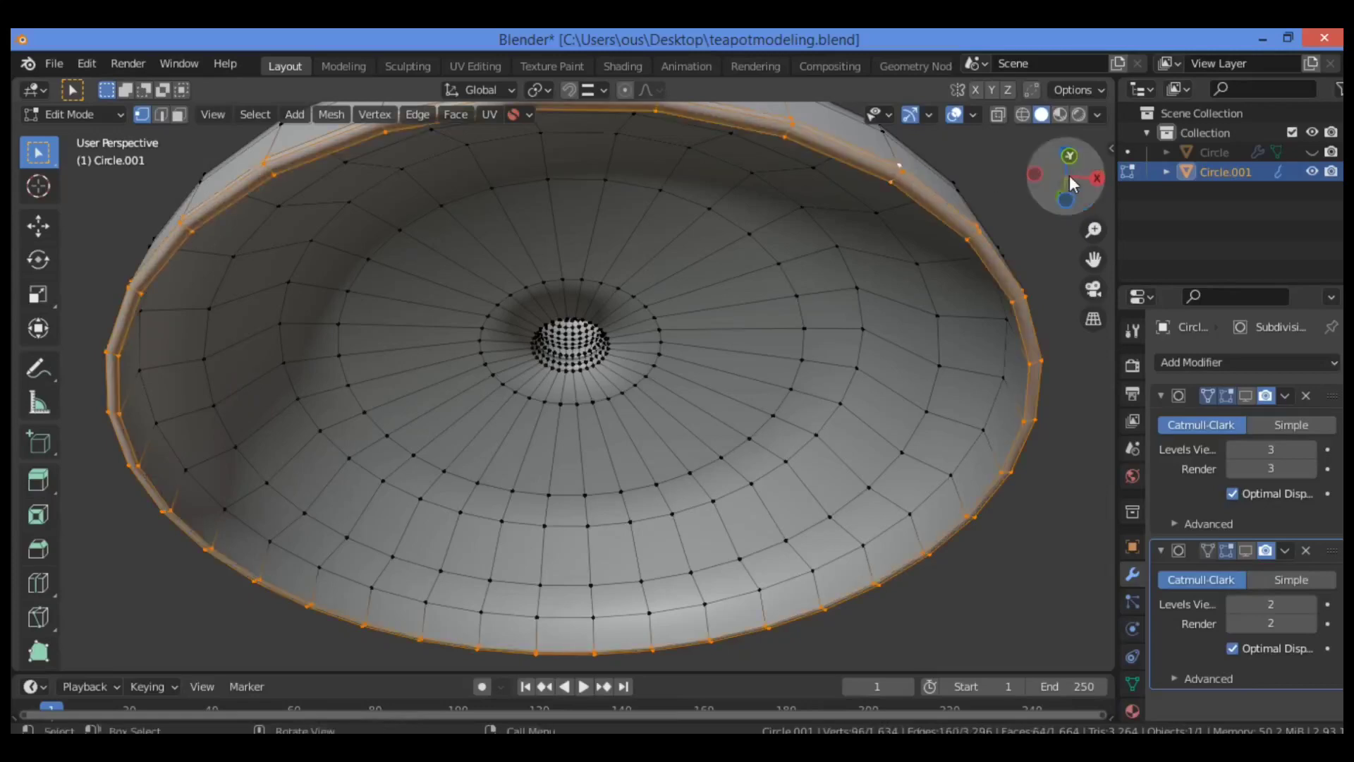
Scale the selected bottom rim loops of the lid outward to about 1.02
{"action": "left_click_drag", "start_coordinate": [1069, 174], "coordinate": [1028, 237]}
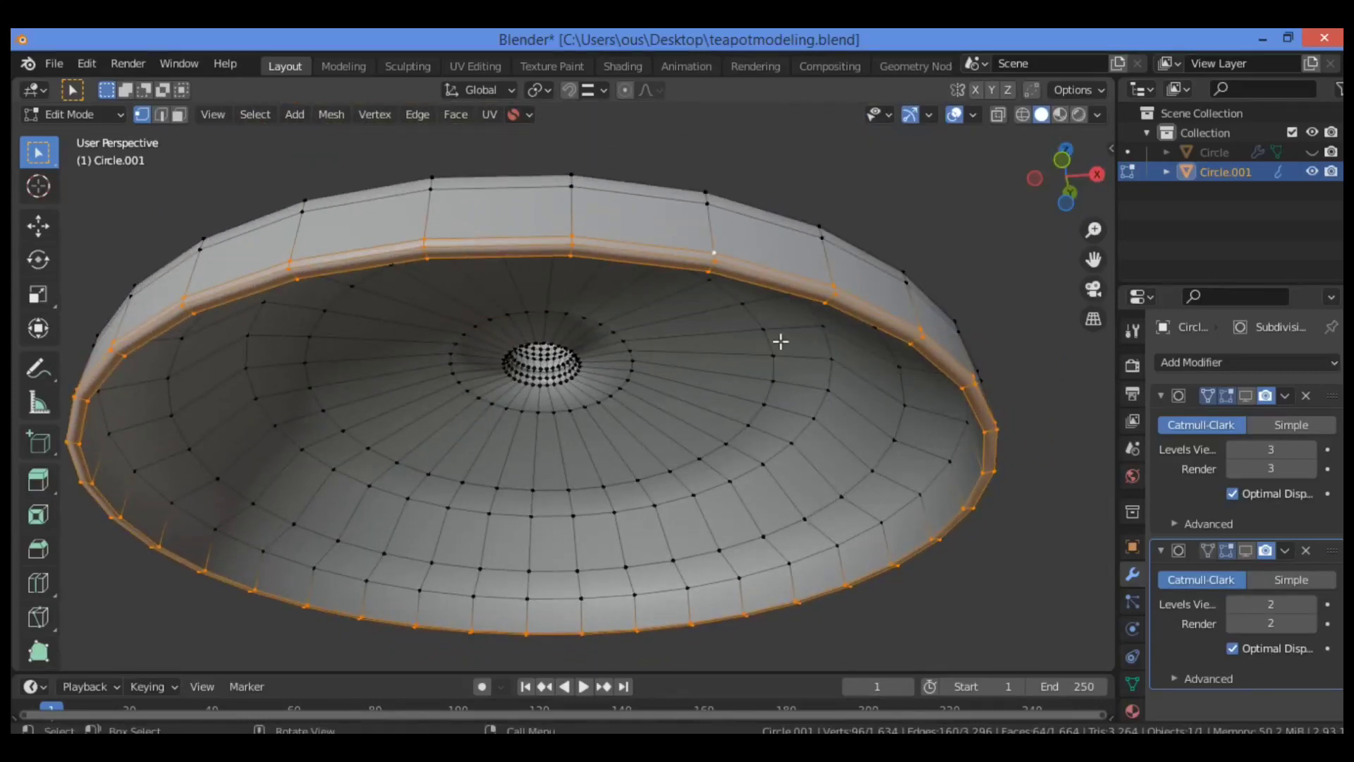
{"action": "key", "text": "g"}
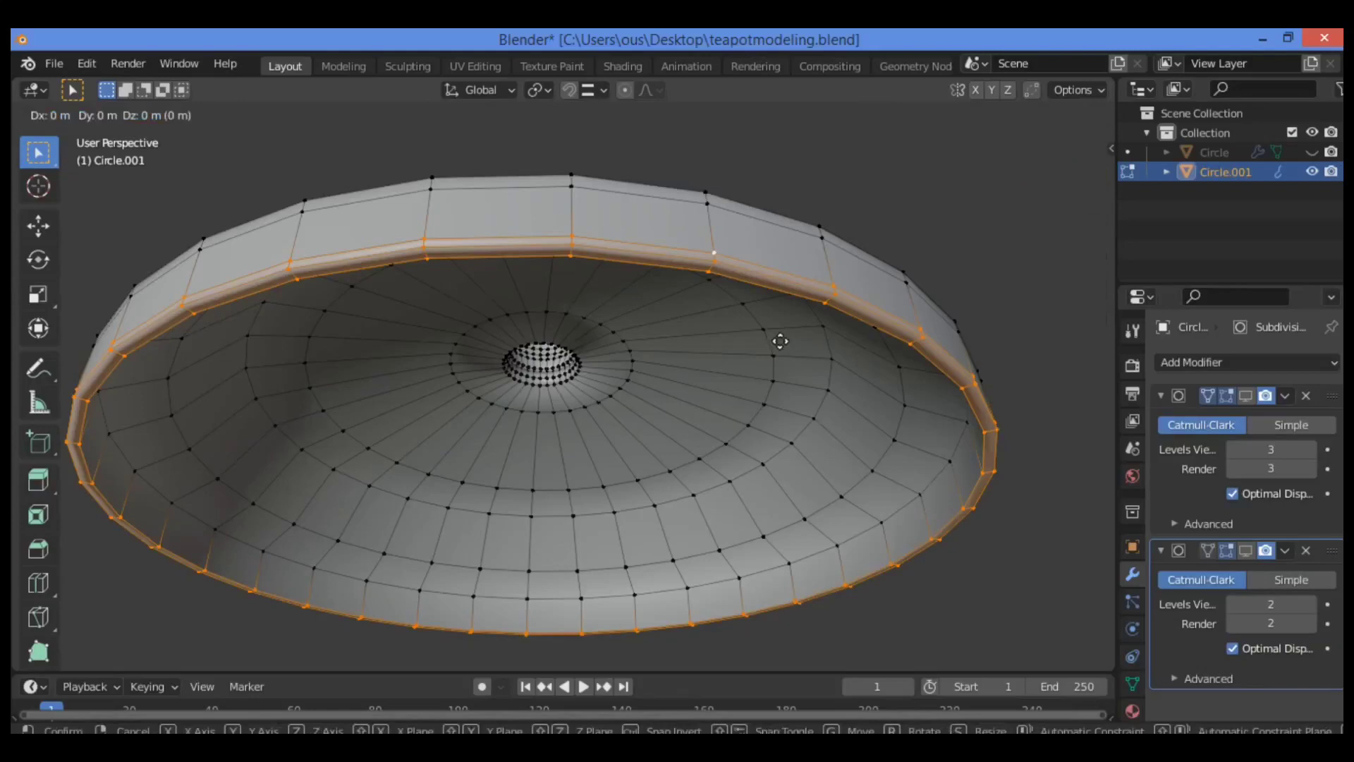
{"action": "left_click", "coordinate": [780, 342]}
{"action": "key", "text": "s"}
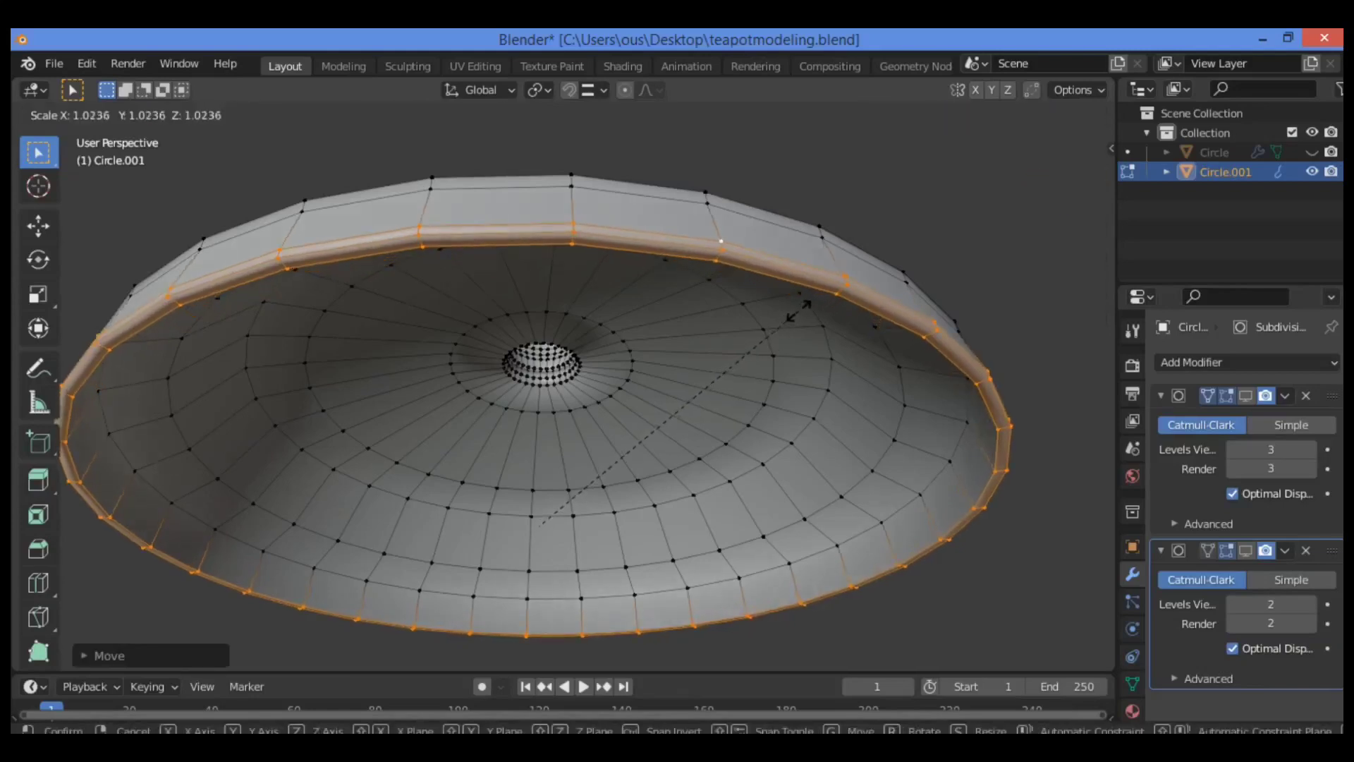
{"action": "left_click", "coordinate": [799, 310]}
Deselect the rim loops, return to Object Mode, and turn on the lid's second Subdivision modifier in the viewport
{"action": "scroll", "coordinate": [1016, 204], "scroll_direction": "down", "scroll_amount": 4}
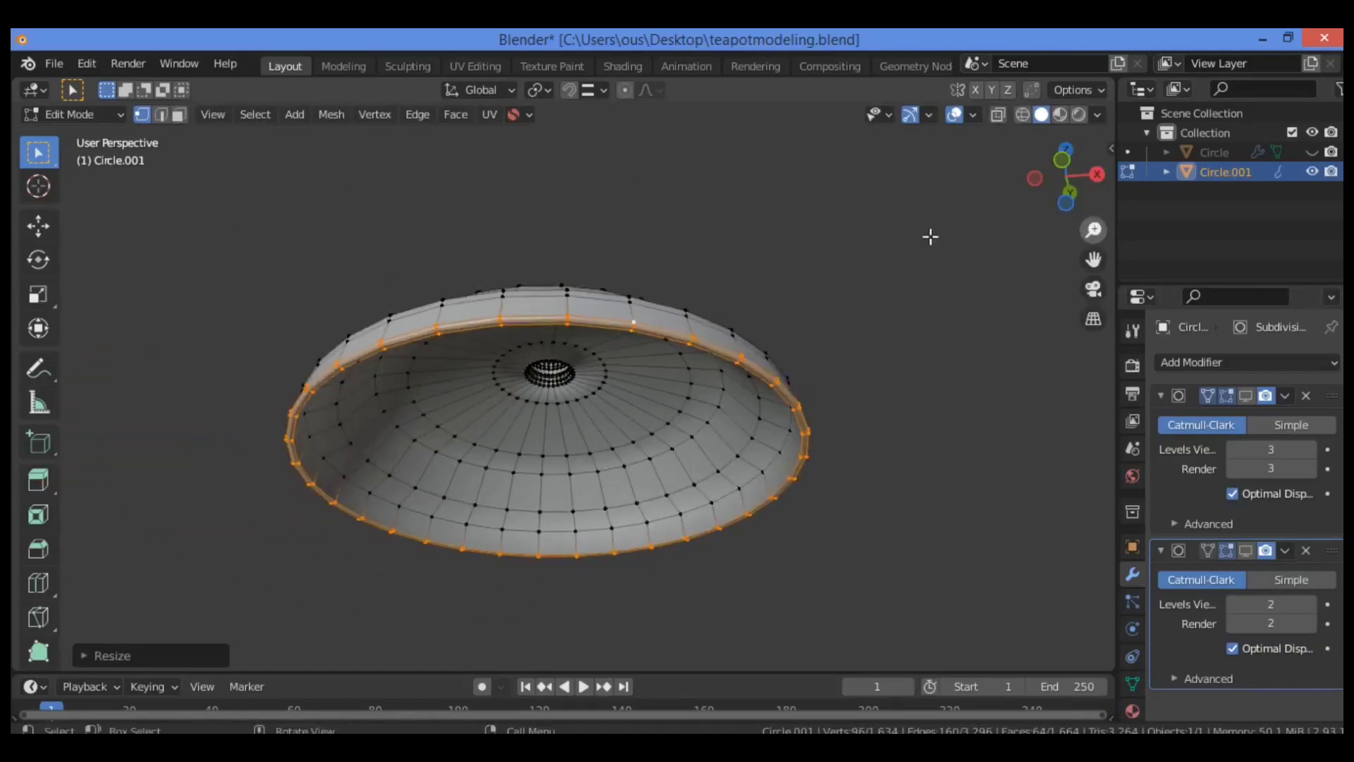
{"action": "left_click", "coordinate": [828, 235]}
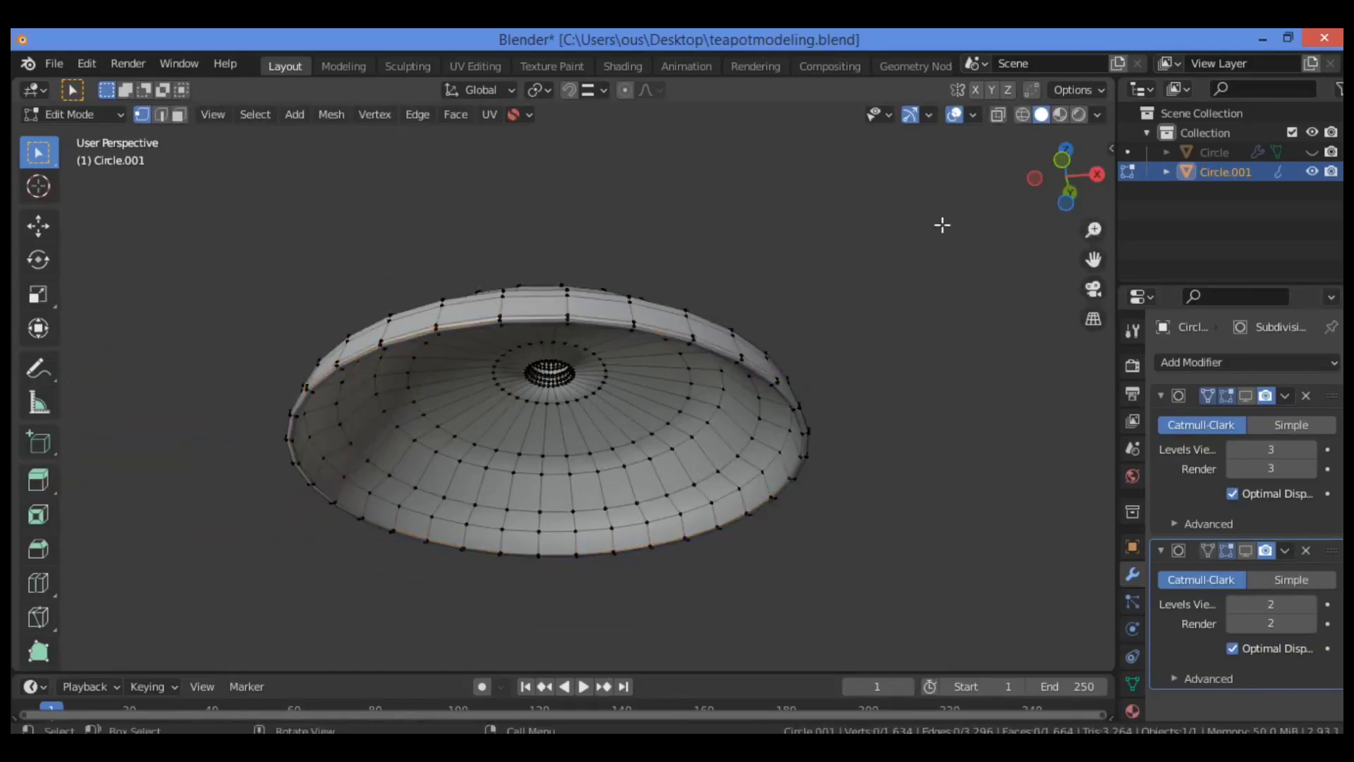
{"action": "key", "text": "Tab"}
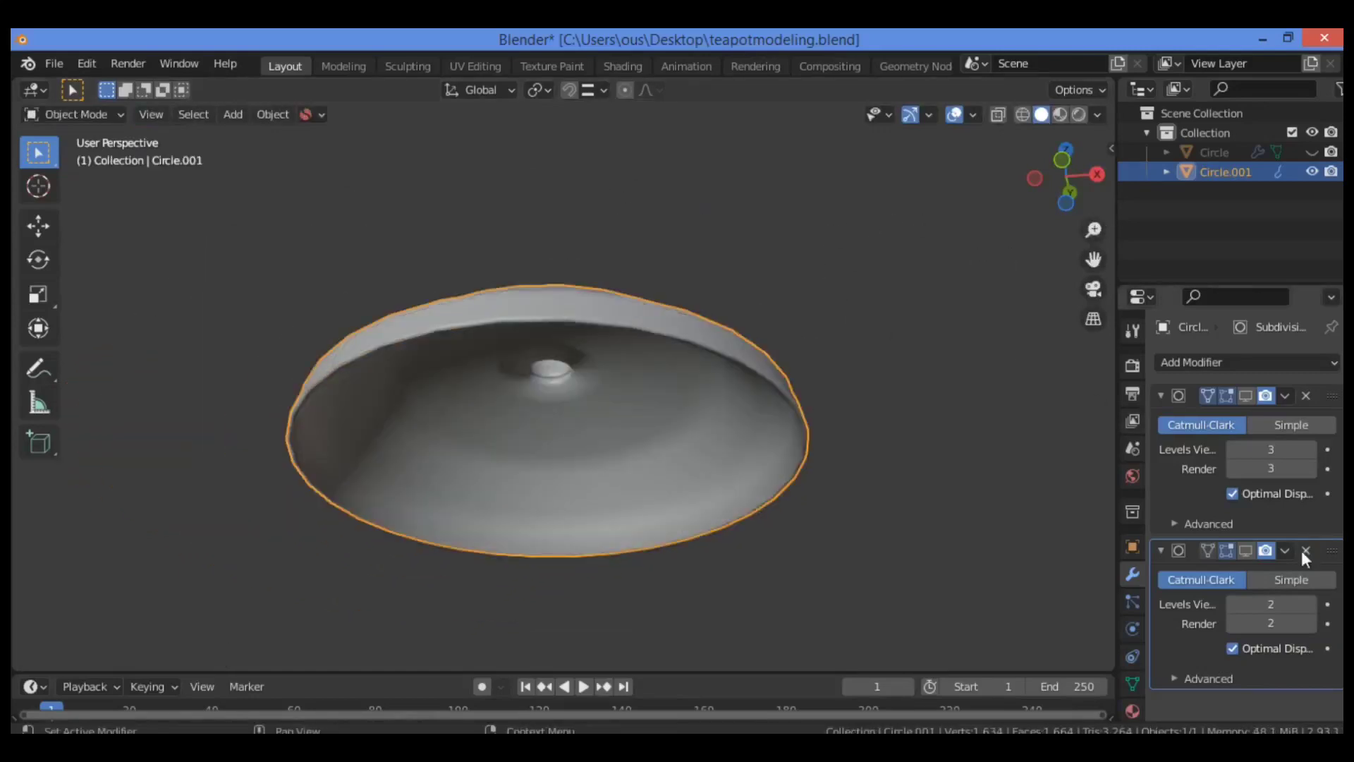
{"action": "left_click", "coordinate": [1246, 550]}
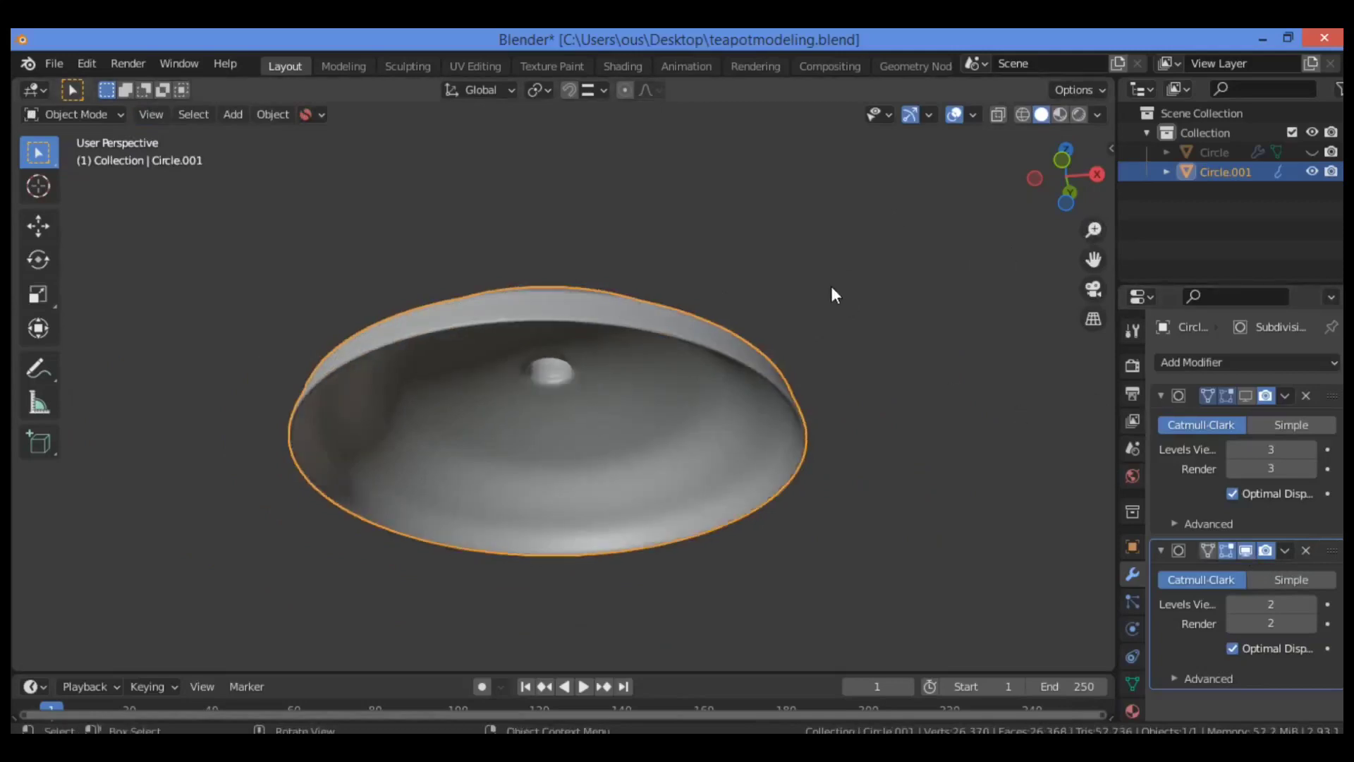
Unhide the teapot body and check how the widened lid sits in its rim
{"action": "key", "text": "alt+h"}
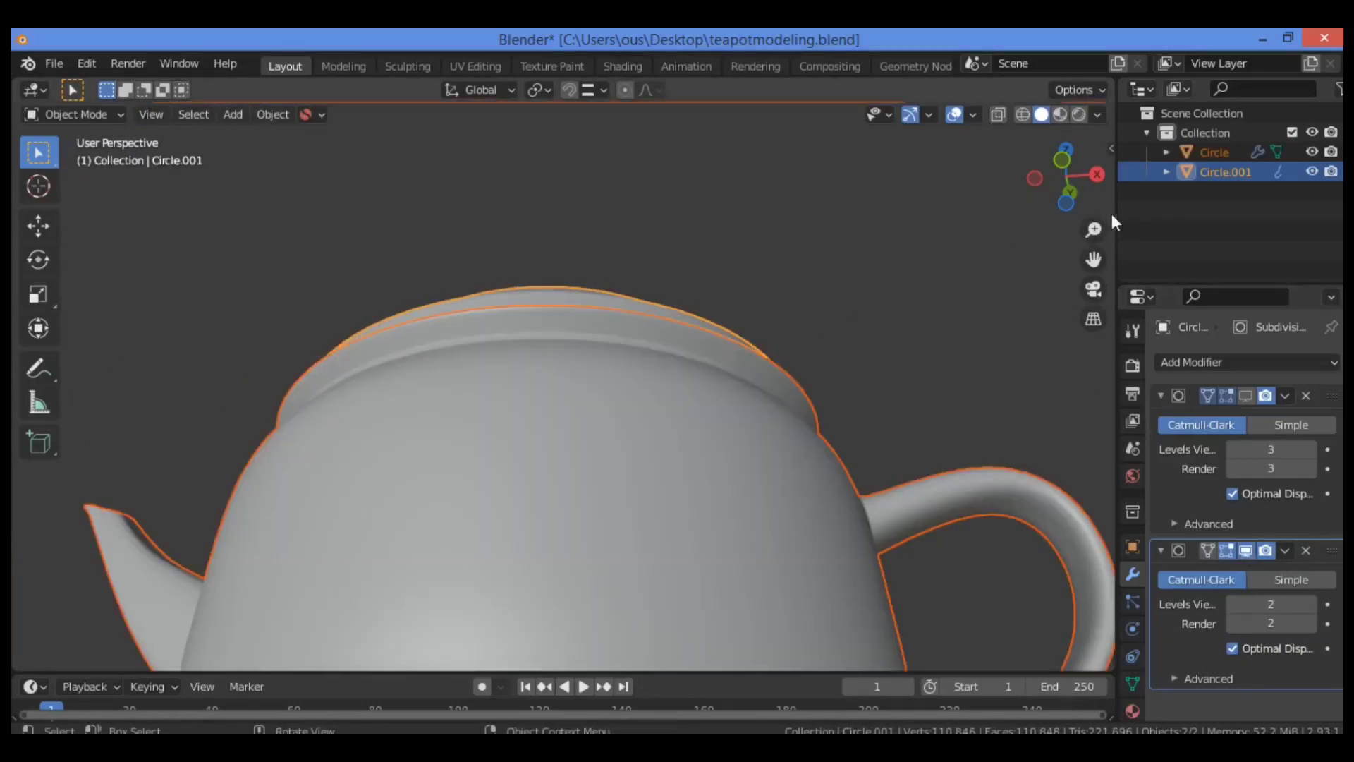
{"action": "middle_click_drag", "start_coordinate": [565, 395], "coordinate": [564, 427]}
{"action": "left_click_drag", "start_coordinate": [1066, 177], "coordinate": [1067, 188]}
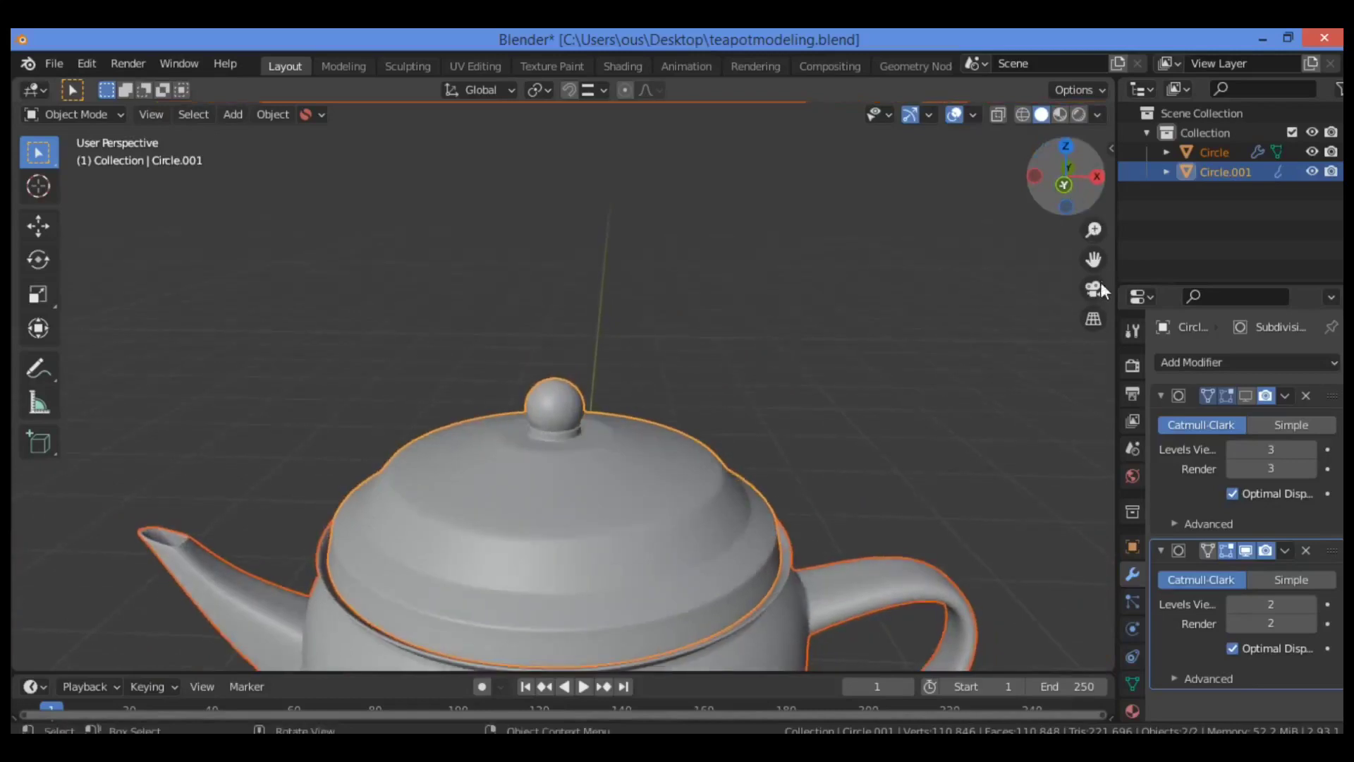
{"action": "left_click_drag", "start_coordinate": [1093, 260], "coordinate": [1086, 96]}
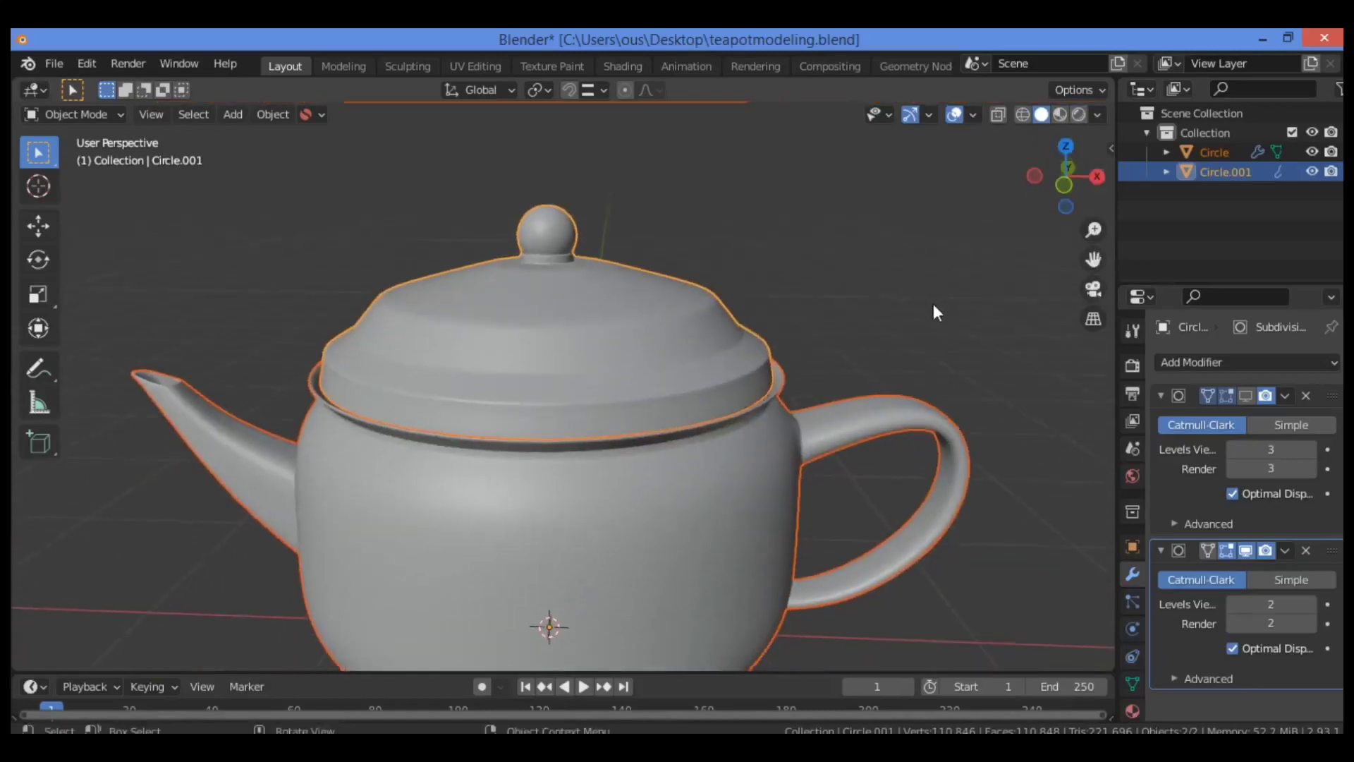
Select the lid and scale it down uniformly to about 0.997
{"action": "left_click", "coordinate": [893, 317]}
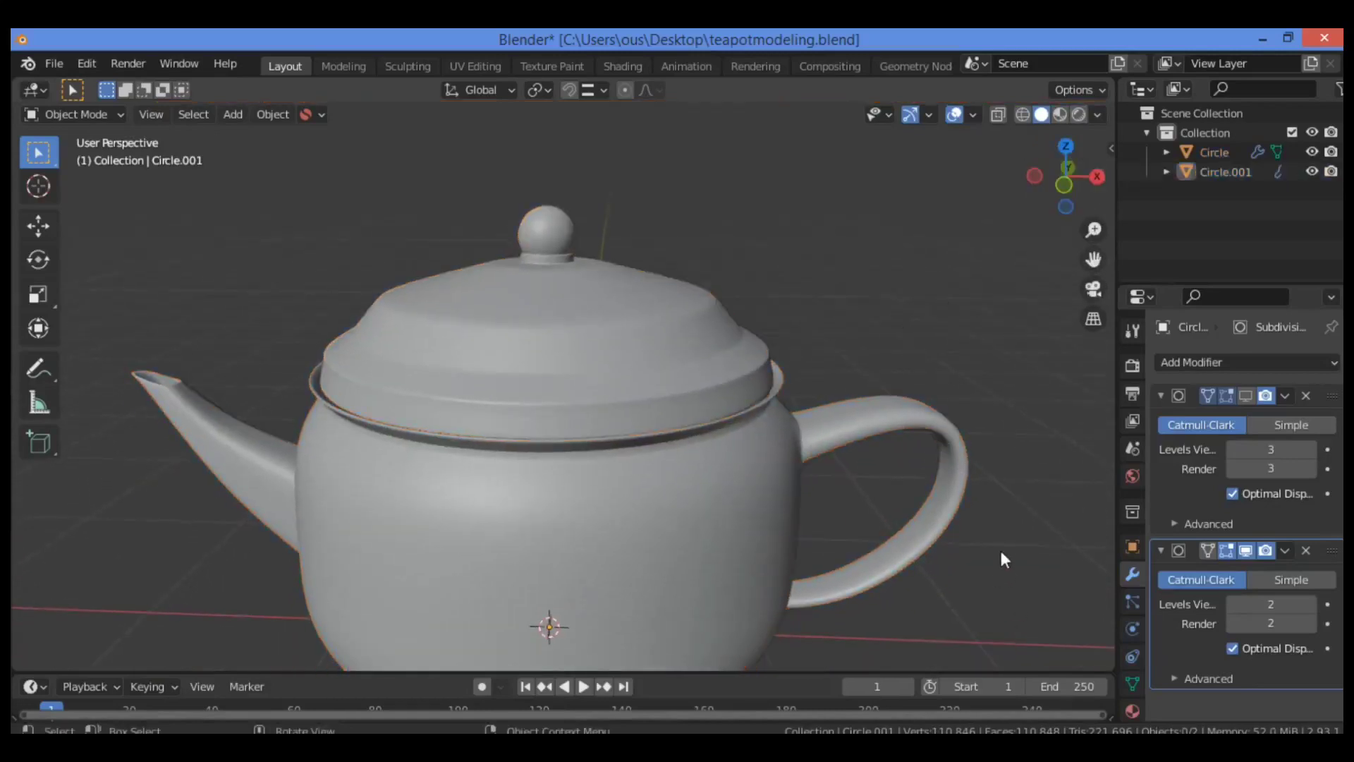
{"action": "left_click_drag", "start_coordinate": [1093, 230], "coordinate": [895, 318]}
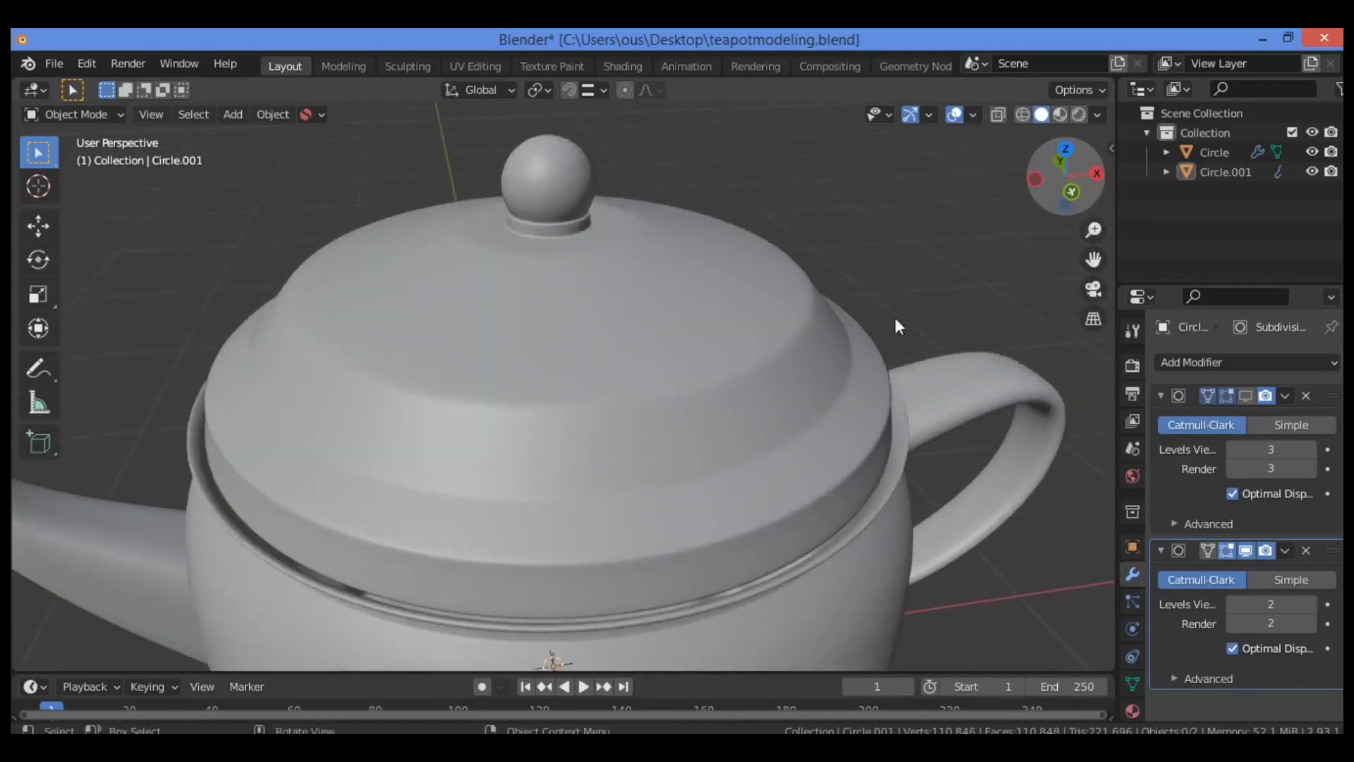
{"action": "left_click", "coordinate": [656, 457]}
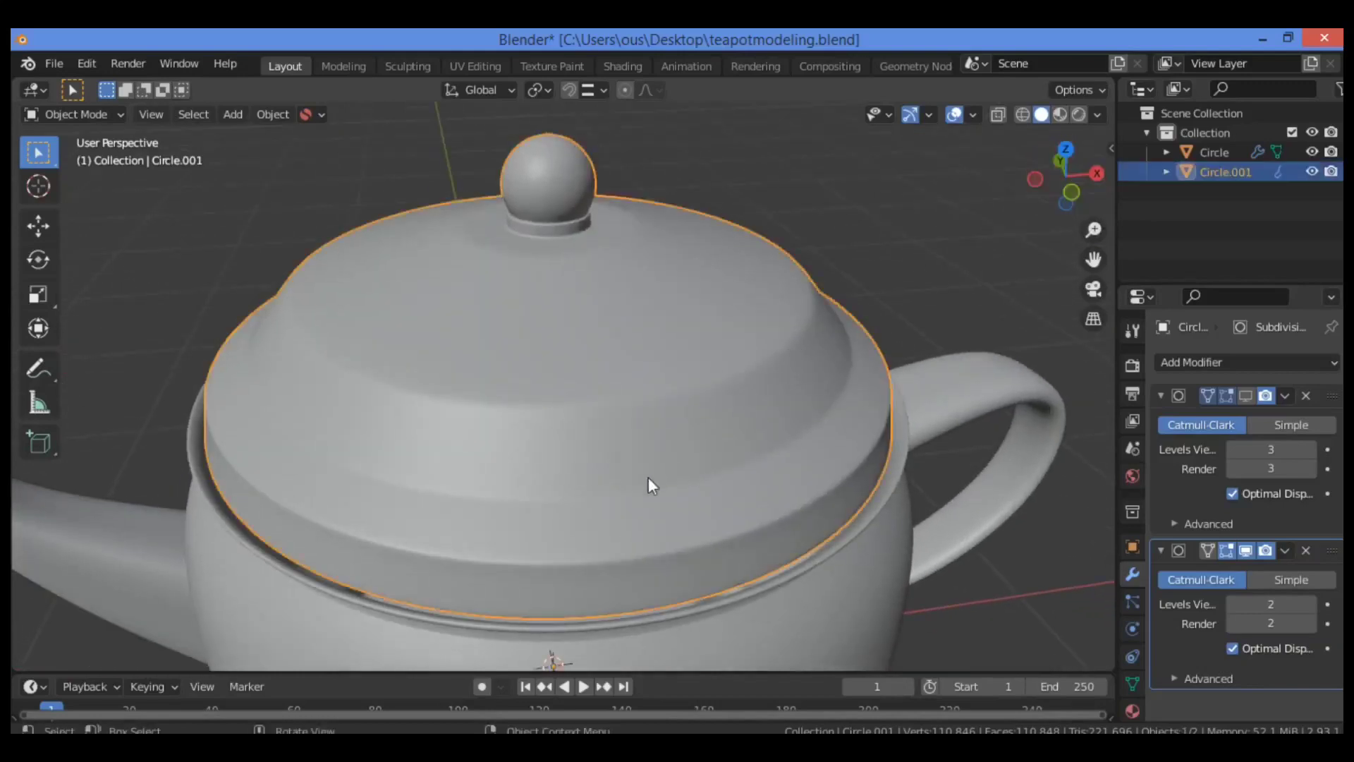
{"action": "key", "text": "s"}
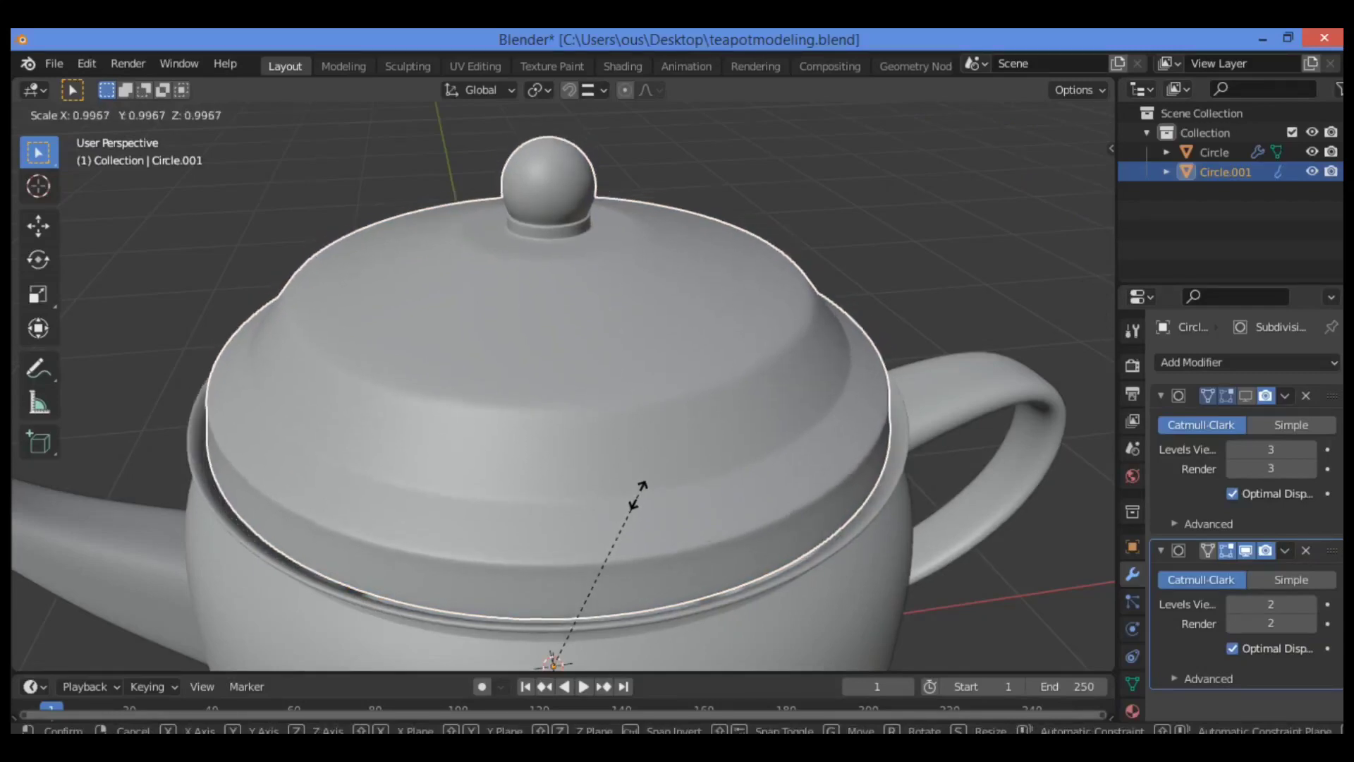
{"action": "left_click", "coordinate": [639, 498]}
Lower the lid about 0.039 m along the global Z axis and scale it up to about 1.007
{"action": "key", "text": "g"}
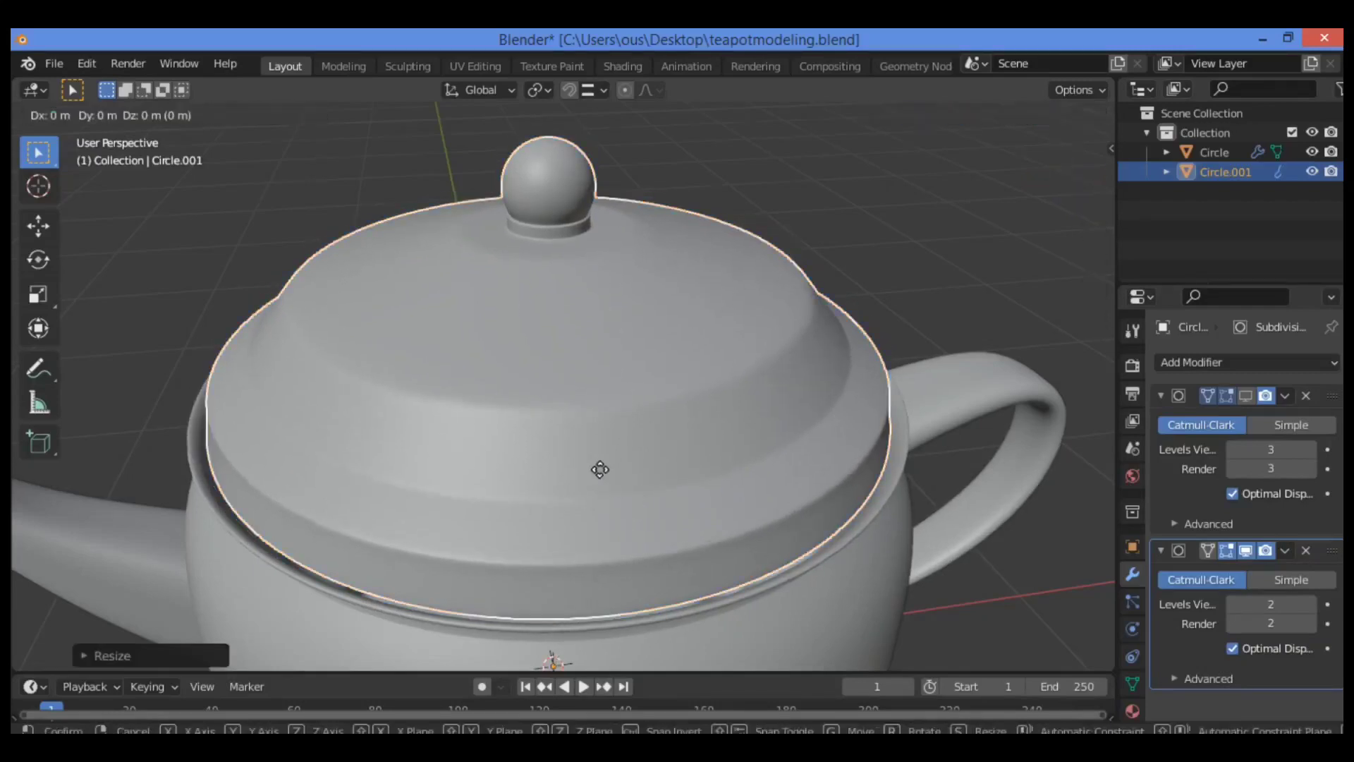
{"action": "key", "text": "z"}
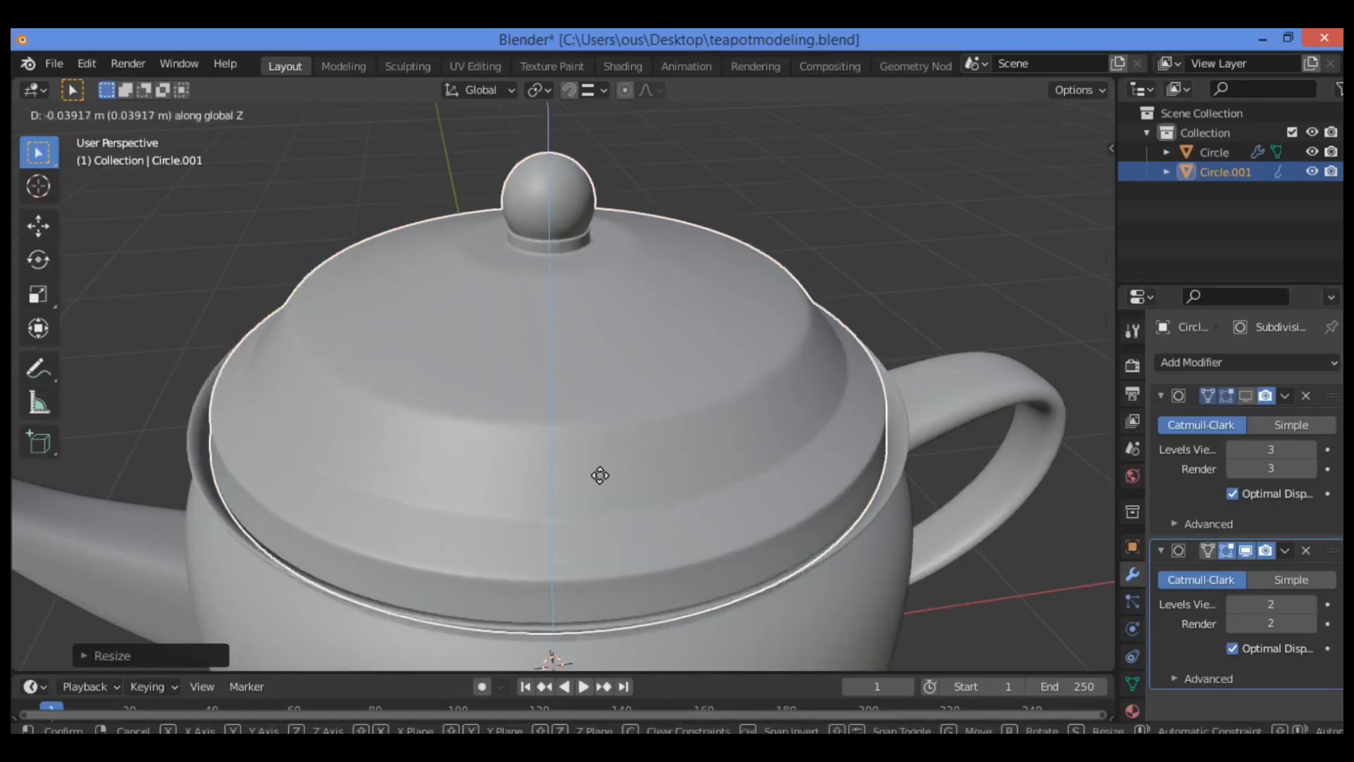
{"action": "left_click", "coordinate": [600, 476]}
{"action": "key", "text": "s"}
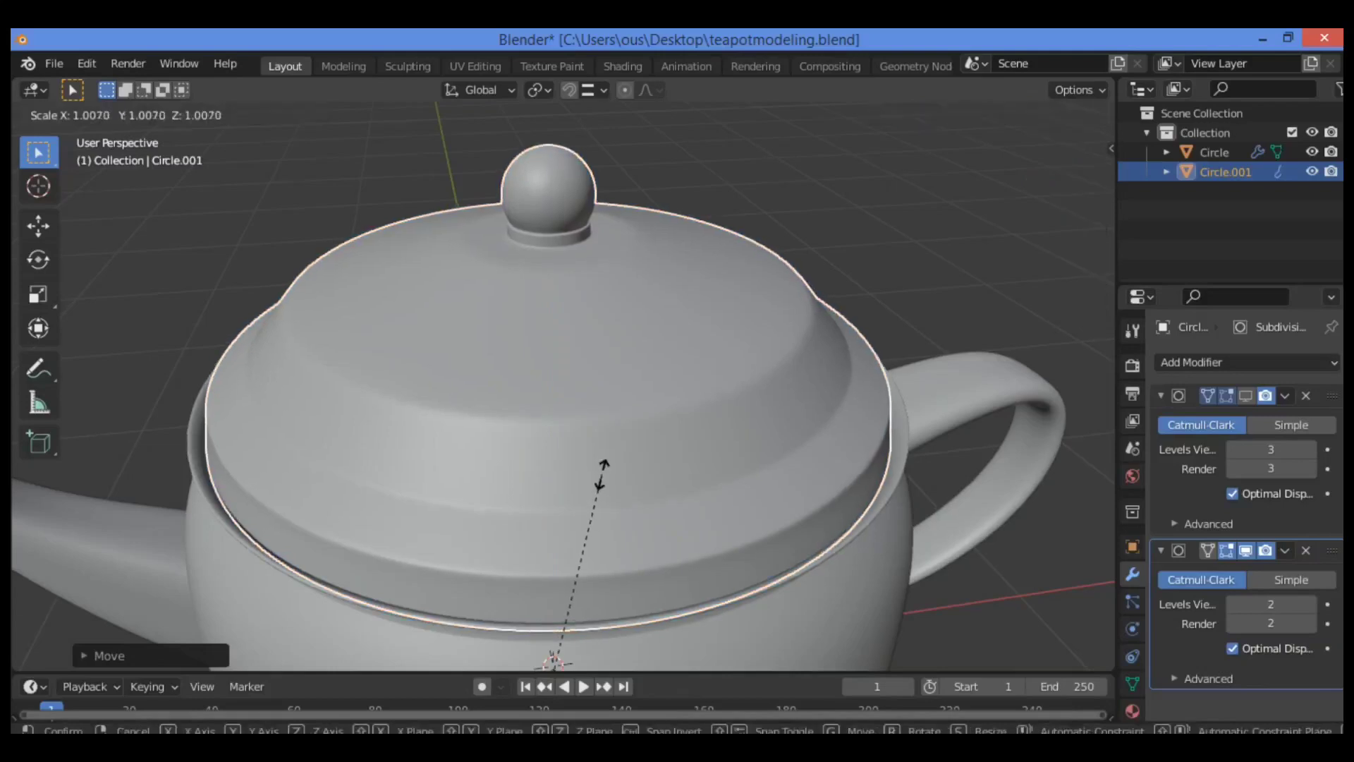
{"action": "left_click", "coordinate": [604, 472]}
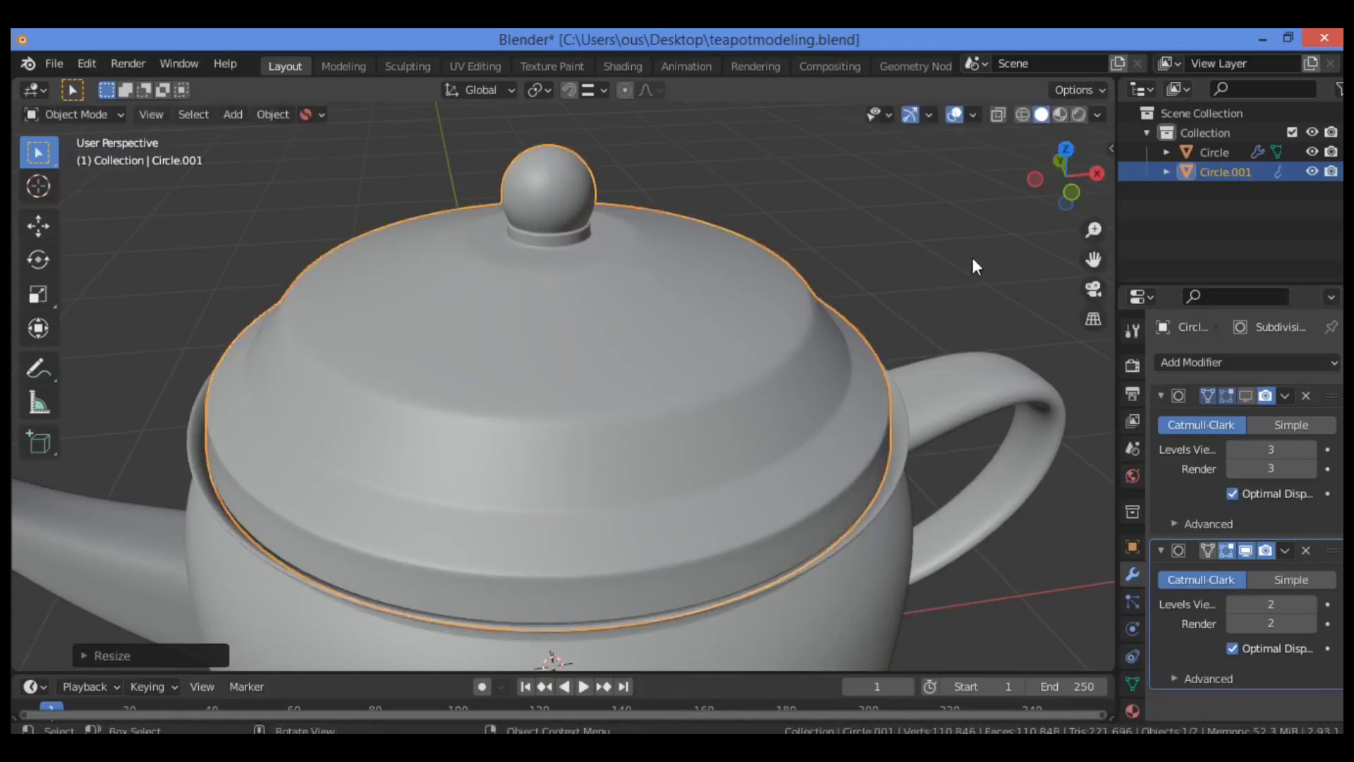
Deselect the lid and set its first Subdivision modifier to 2 levels for both viewport and render
{"action": "left_click", "coordinate": [953, 280]}
{"action": "left_click_drag", "start_coordinate": [1093, 229], "coordinate": [1094, 311]}
{"action": "left_click_drag", "start_coordinate": [1066, 176], "coordinate": [1086, 197]}
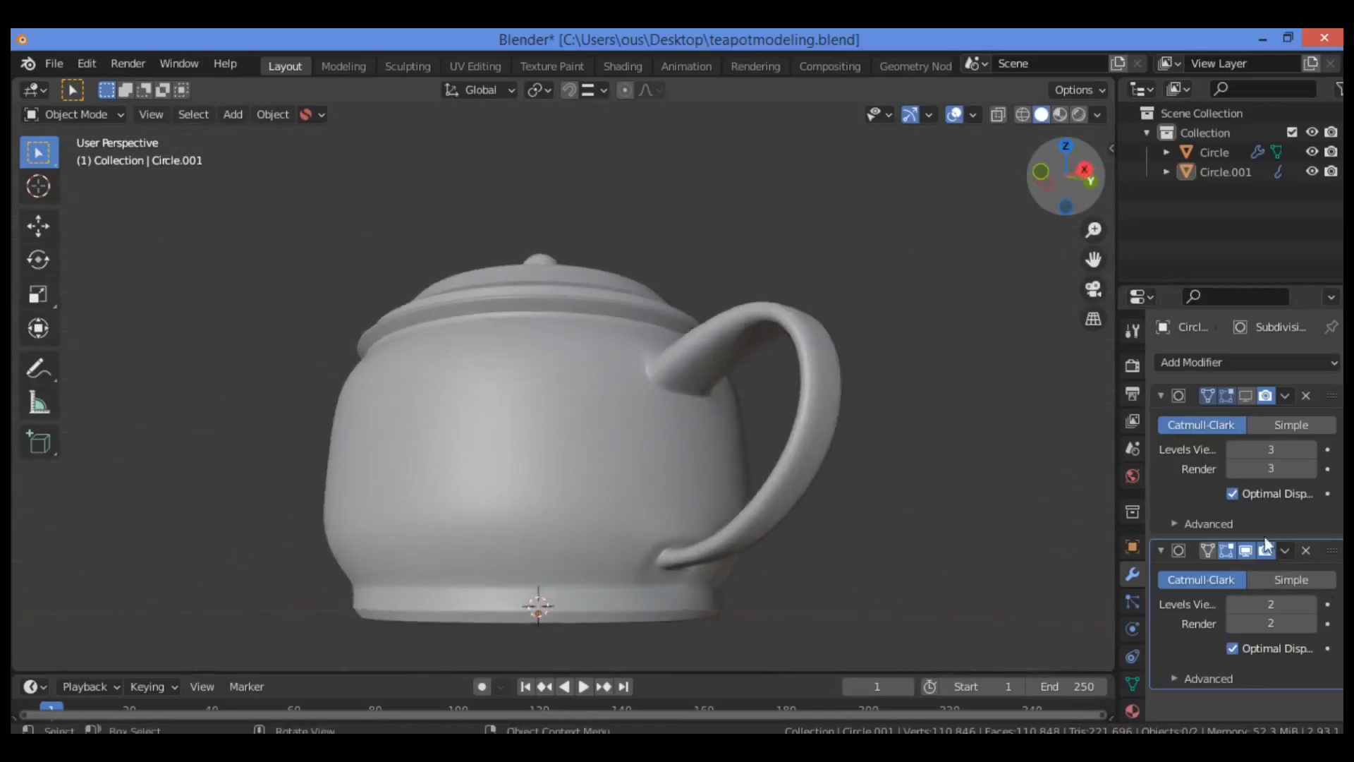
{"action": "left_click", "coordinate": [1233, 450]}
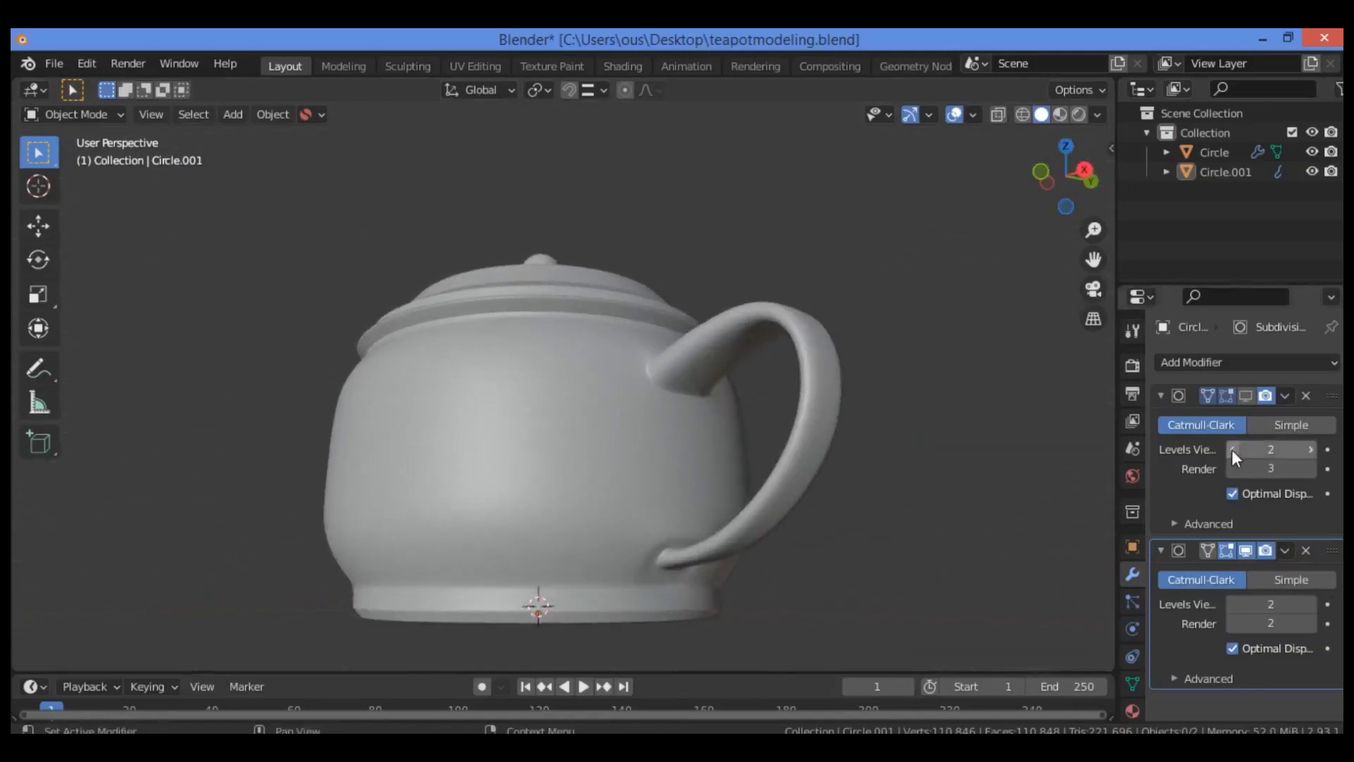
{"action": "left_click", "coordinate": [1234, 469]}
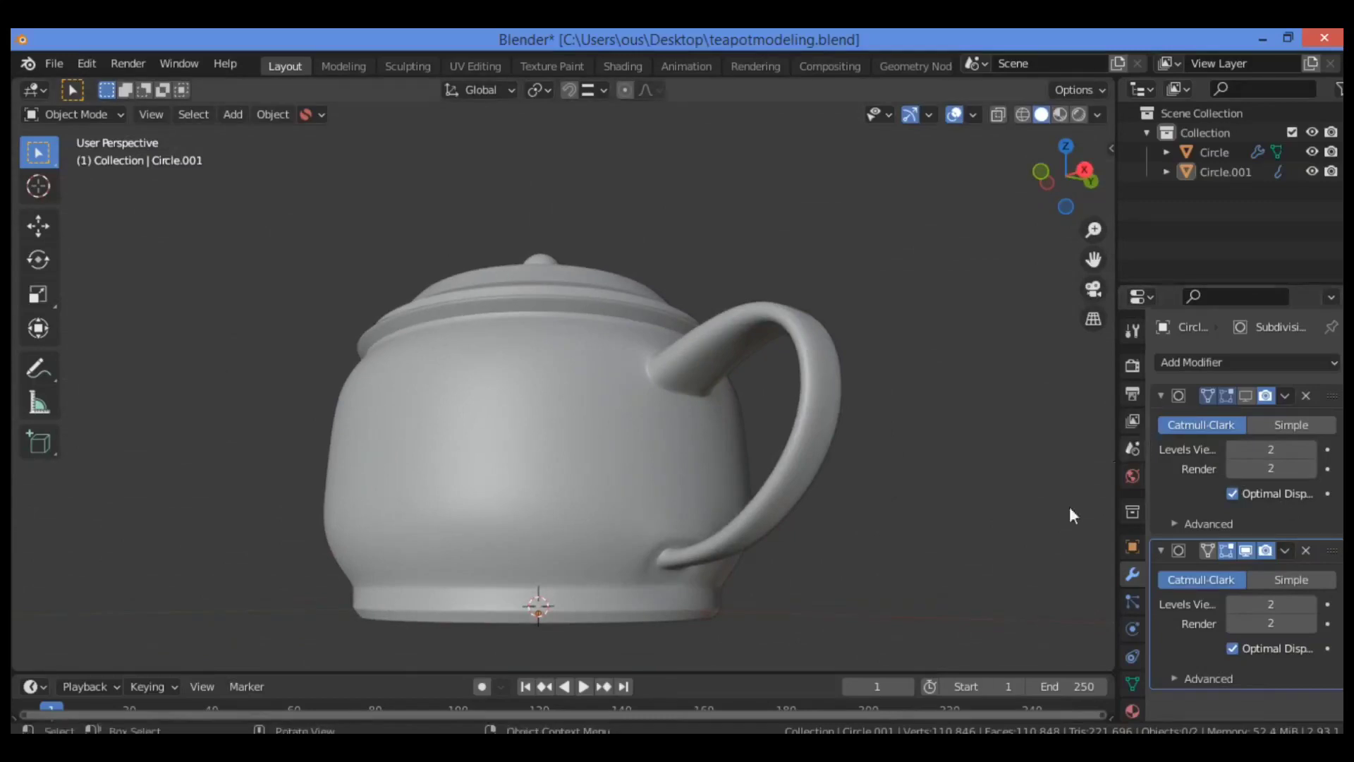
Turn on the viewport display of the lid's first Subdivision modifier
{"action": "left_click_drag", "start_coordinate": [1056, 202], "coordinate": [828, 237]}
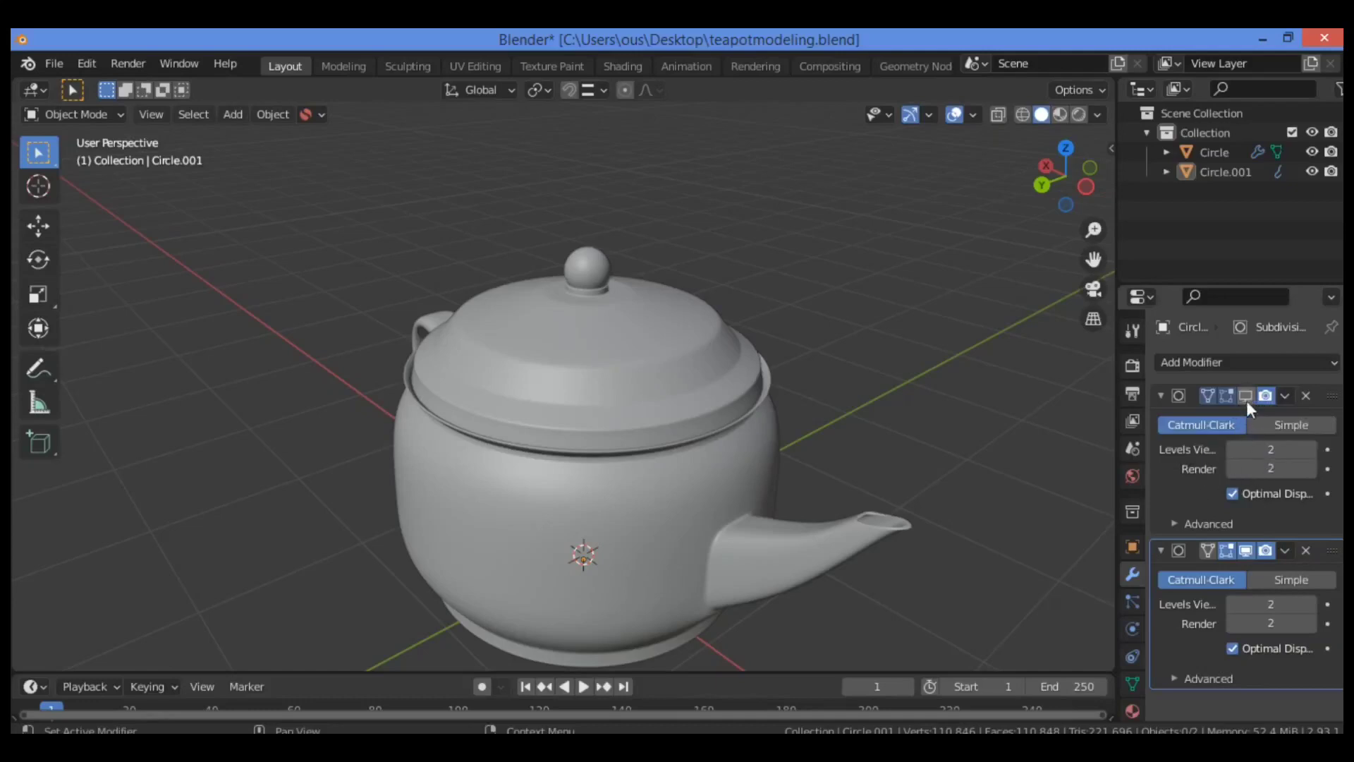
{"action": "left_click", "coordinate": [1132, 446]}
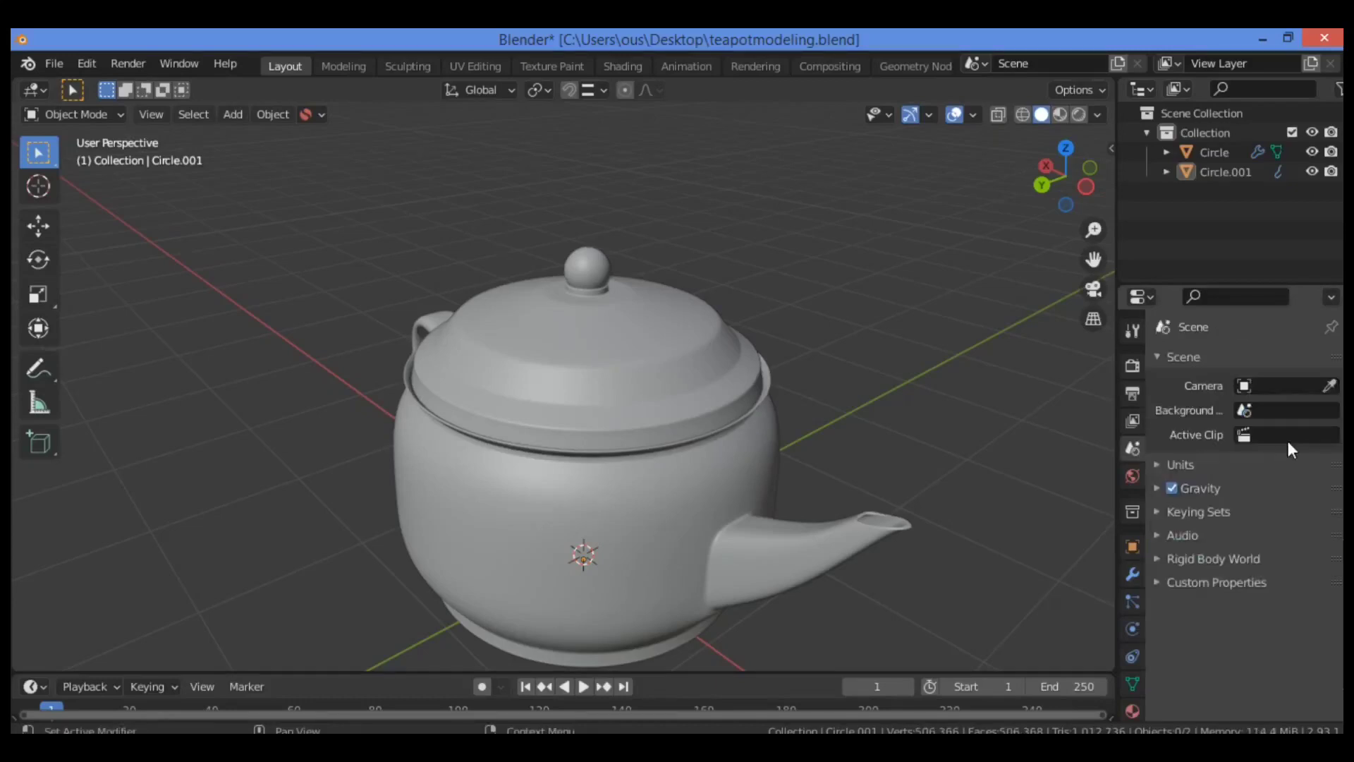
{"action": "left_click", "coordinate": [1127, 575]}
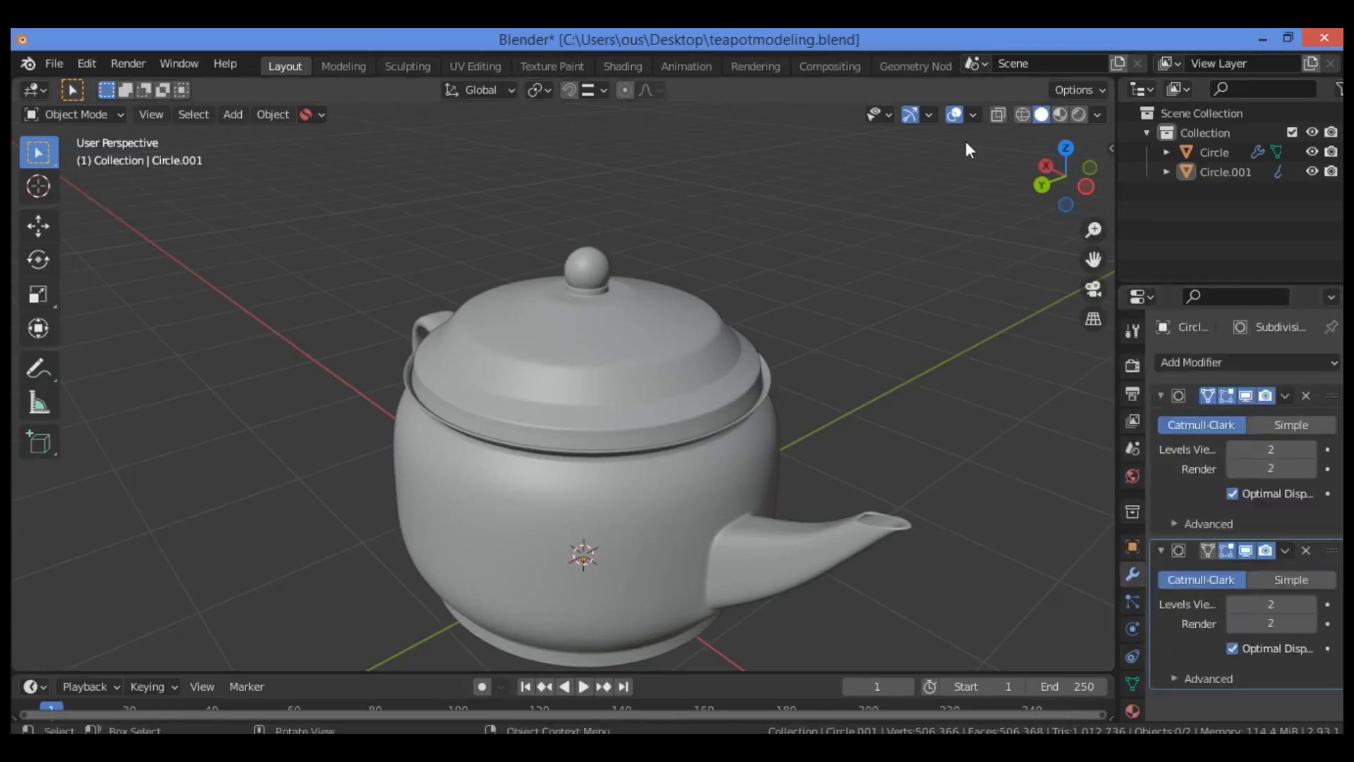
Hide the viewport overlays and switch to MatCap lighting to inspect the teapot's surface from several sides
{"action": "left_click", "coordinate": [956, 115]}
{"action": "left_click", "coordinate": [1098, 114]}
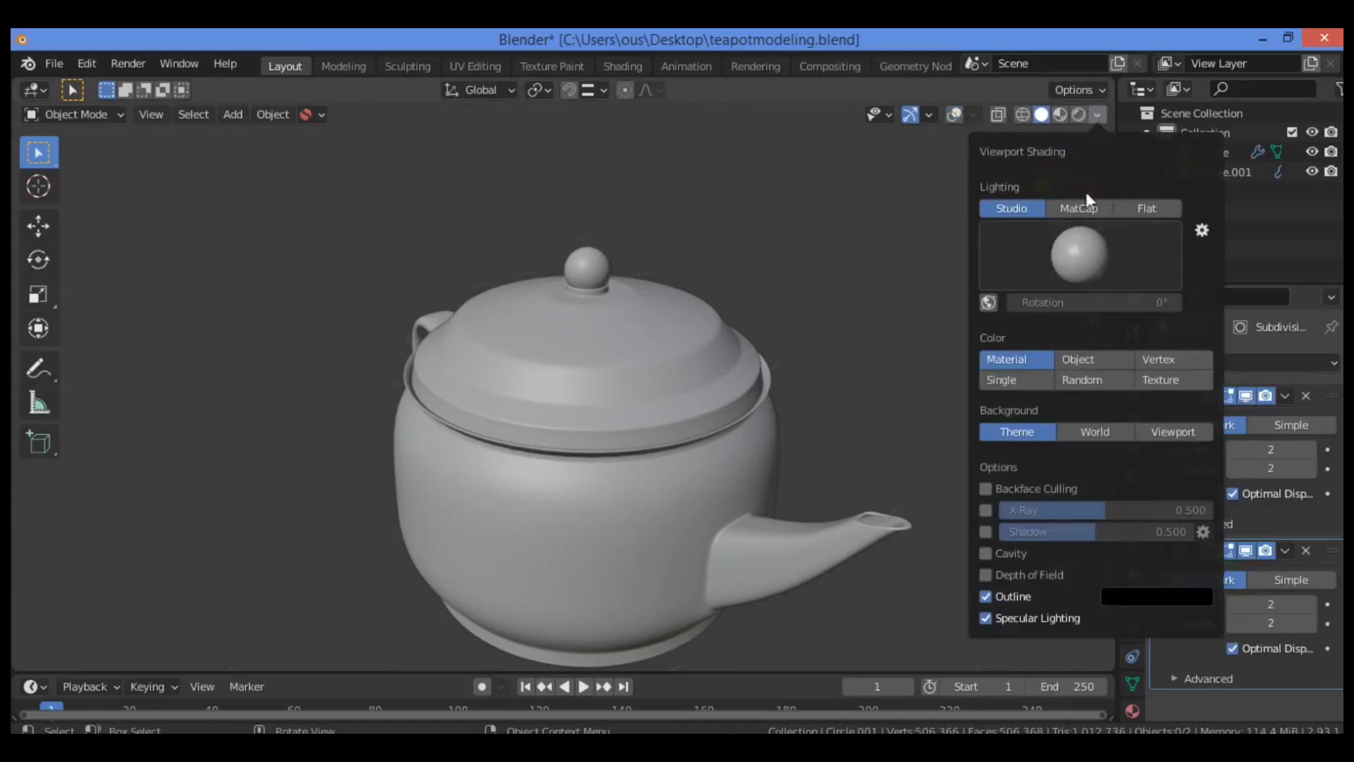
{"action": "left_click", "coordinate": [1075, 206]}
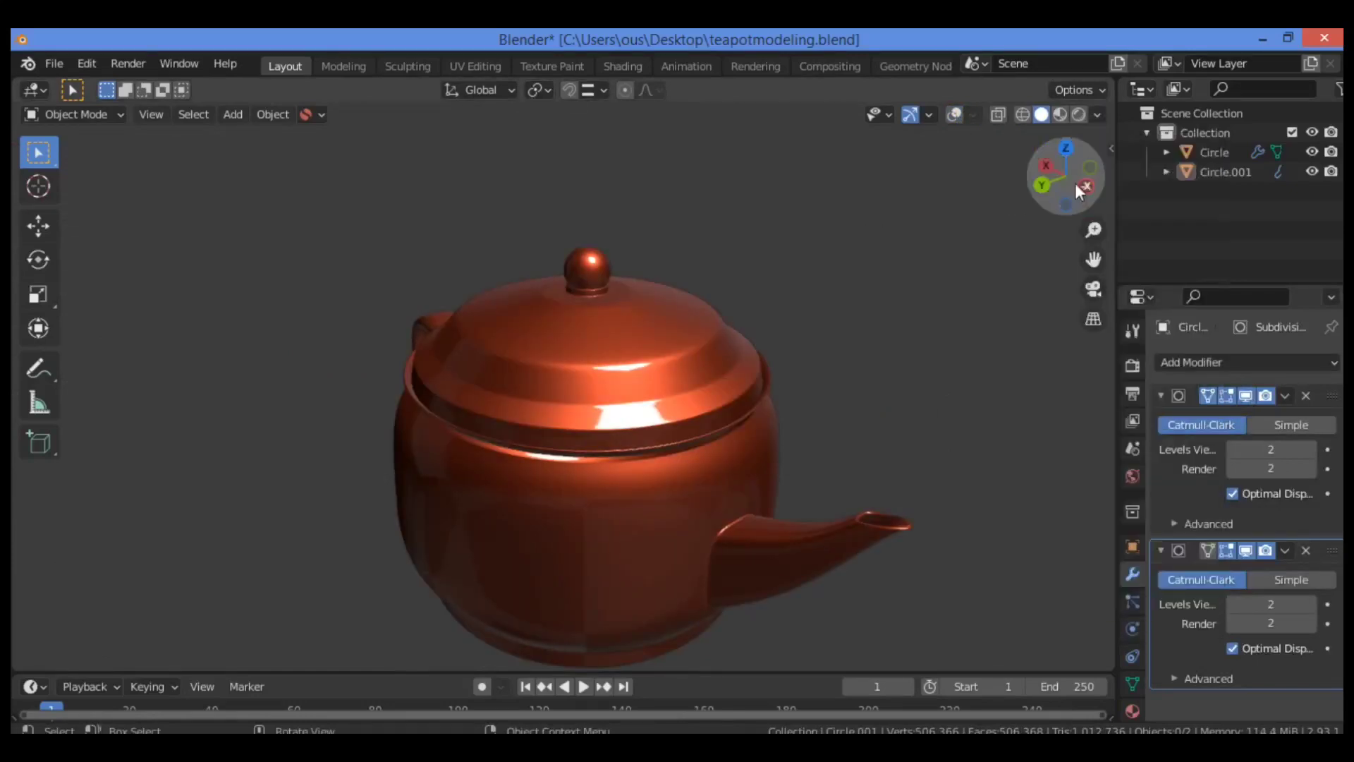
{"action": "left_click_drag", "start_coordinate": [1075, 184], "coordinate": [944, 243]}
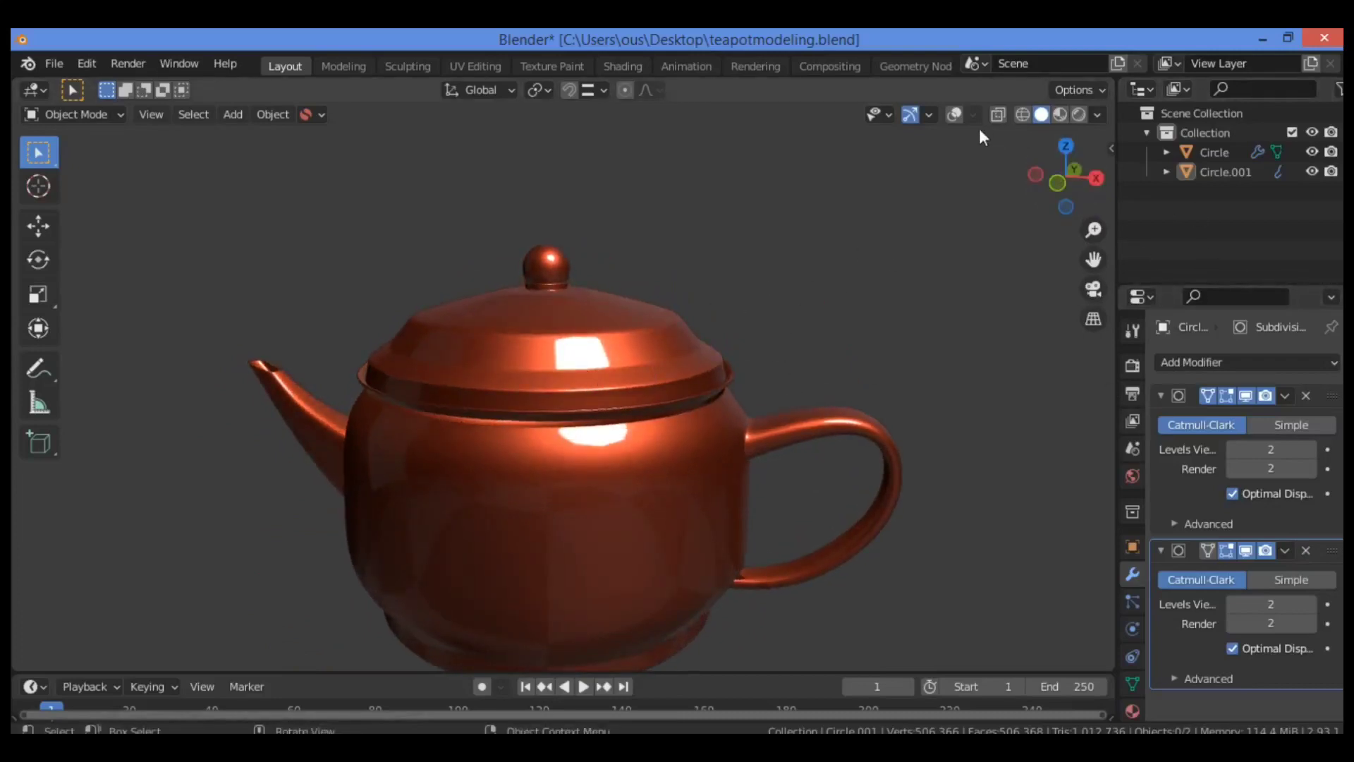
Show the overlays again, enter Edit Mode on the lid and restore Studio lighting
{"action": "left_click", "coordinate": [950, 114]}
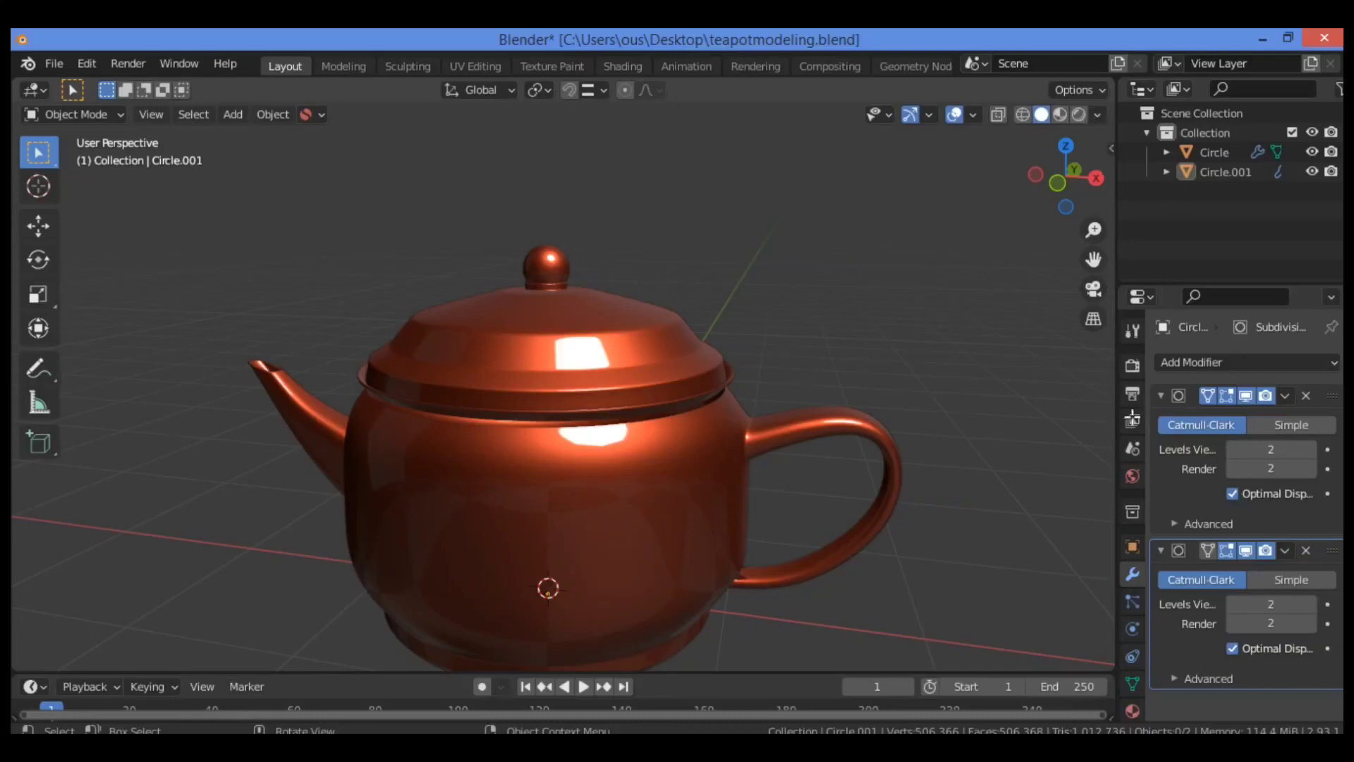
{"action": "key", "text": "Tab"}
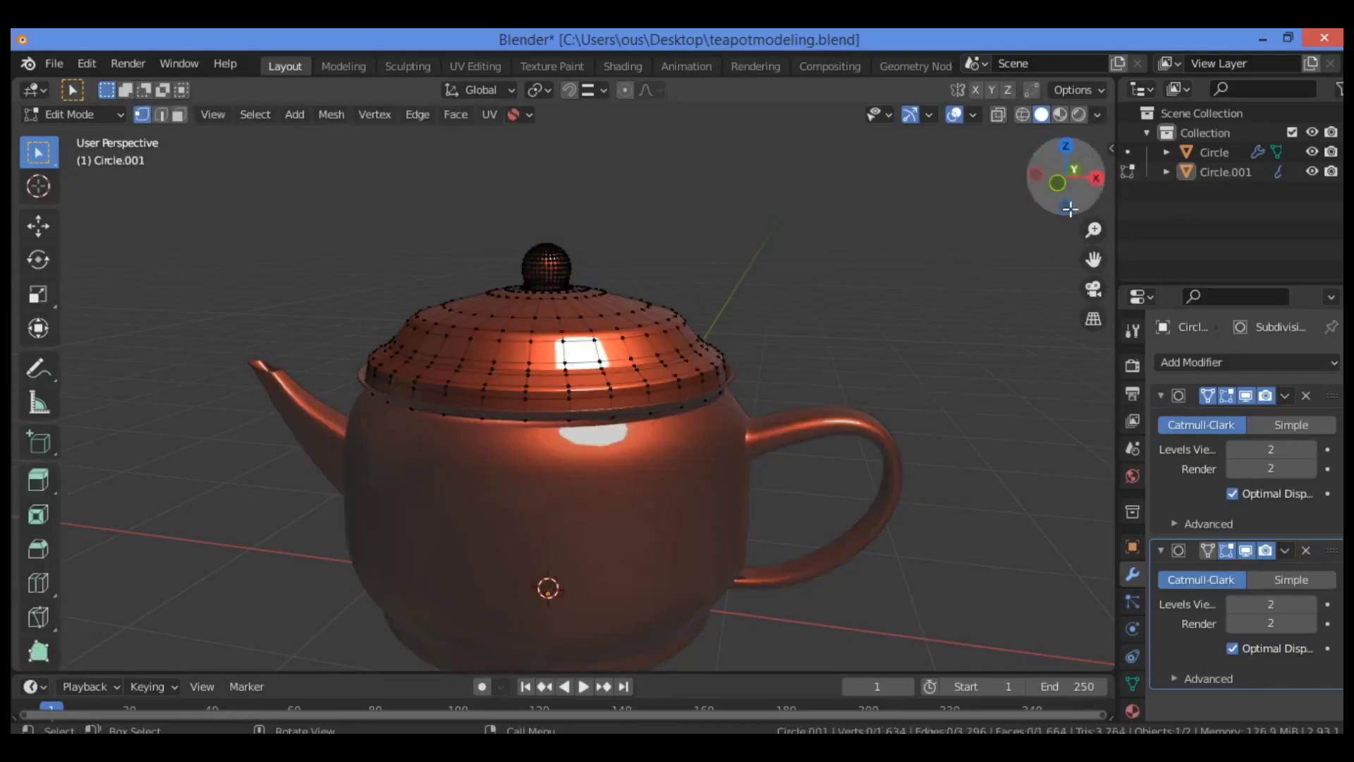
{"action": "left_click", "coordinate": [1097, 115]}
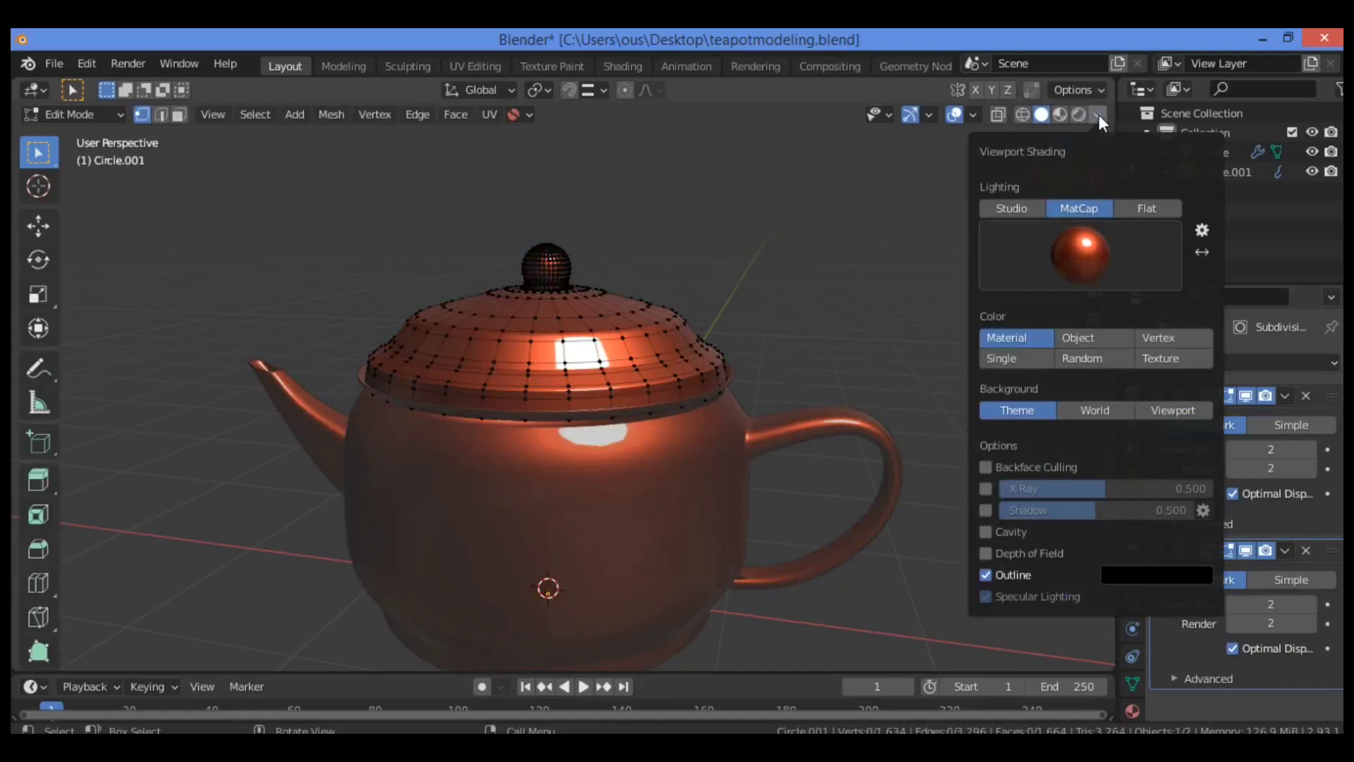
{"action": "left_click", "coordinate": [1025, 205]}
Recalculate the normals of the whole linked lid mesh and merge its vertices by distance, ending in Object Mode
{"action": "left_click", "coordinate": [621, 334]}
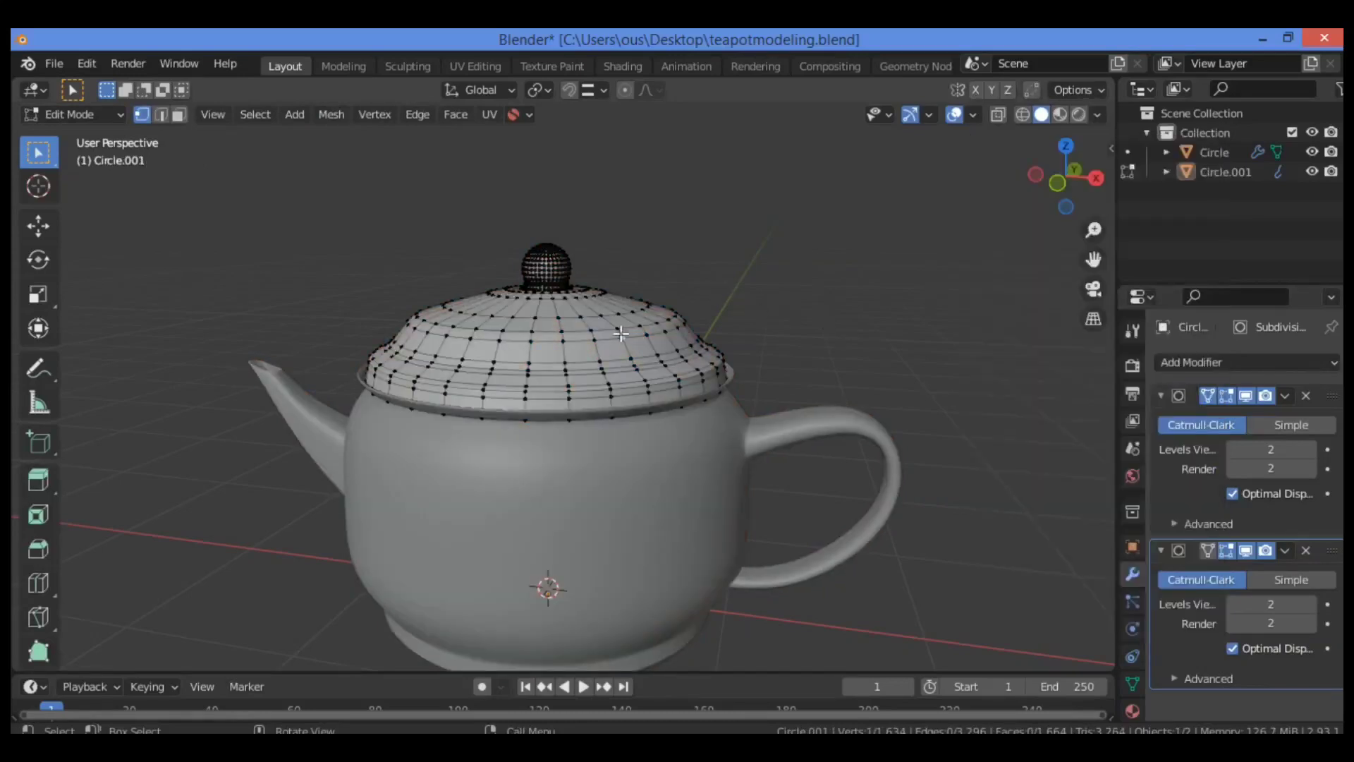
{"action": "key", "text": "ctrl+l"}
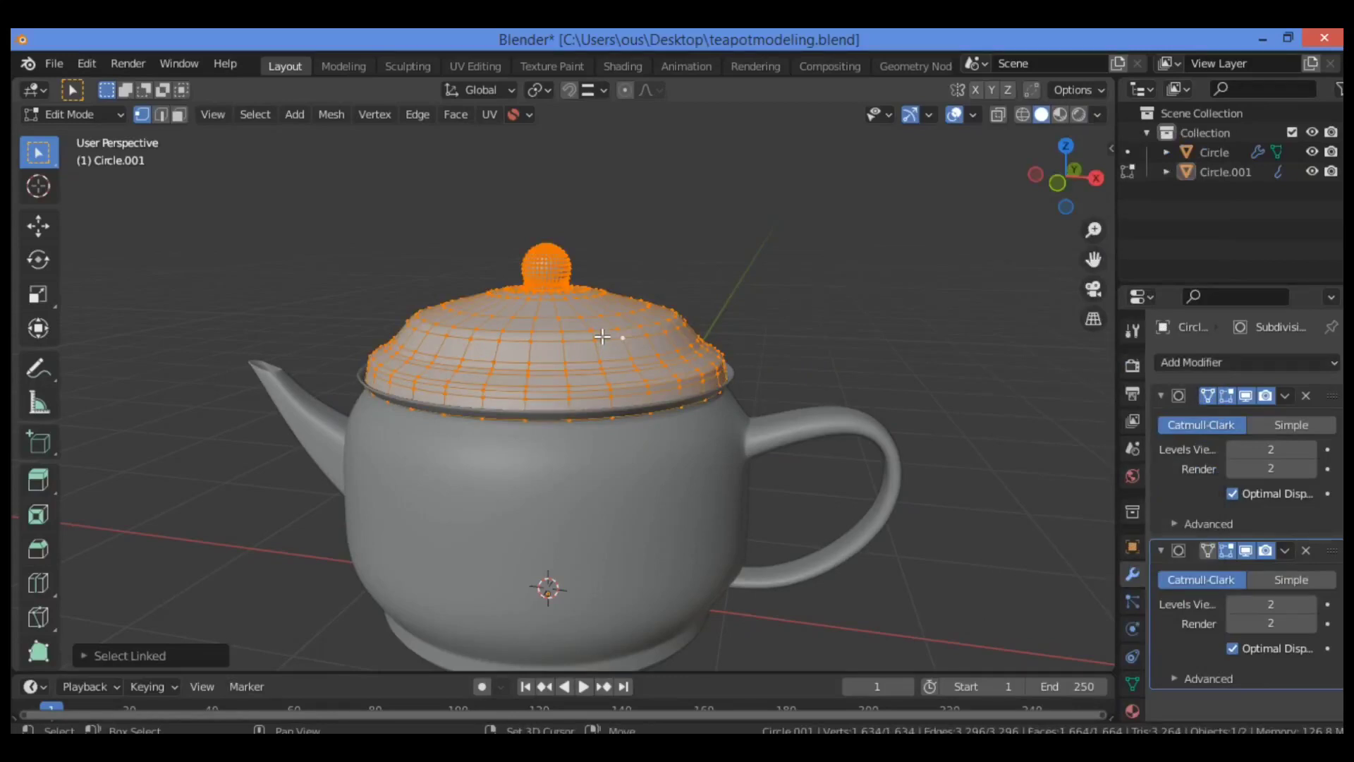
{"action": "key", "text": "shift+n"}
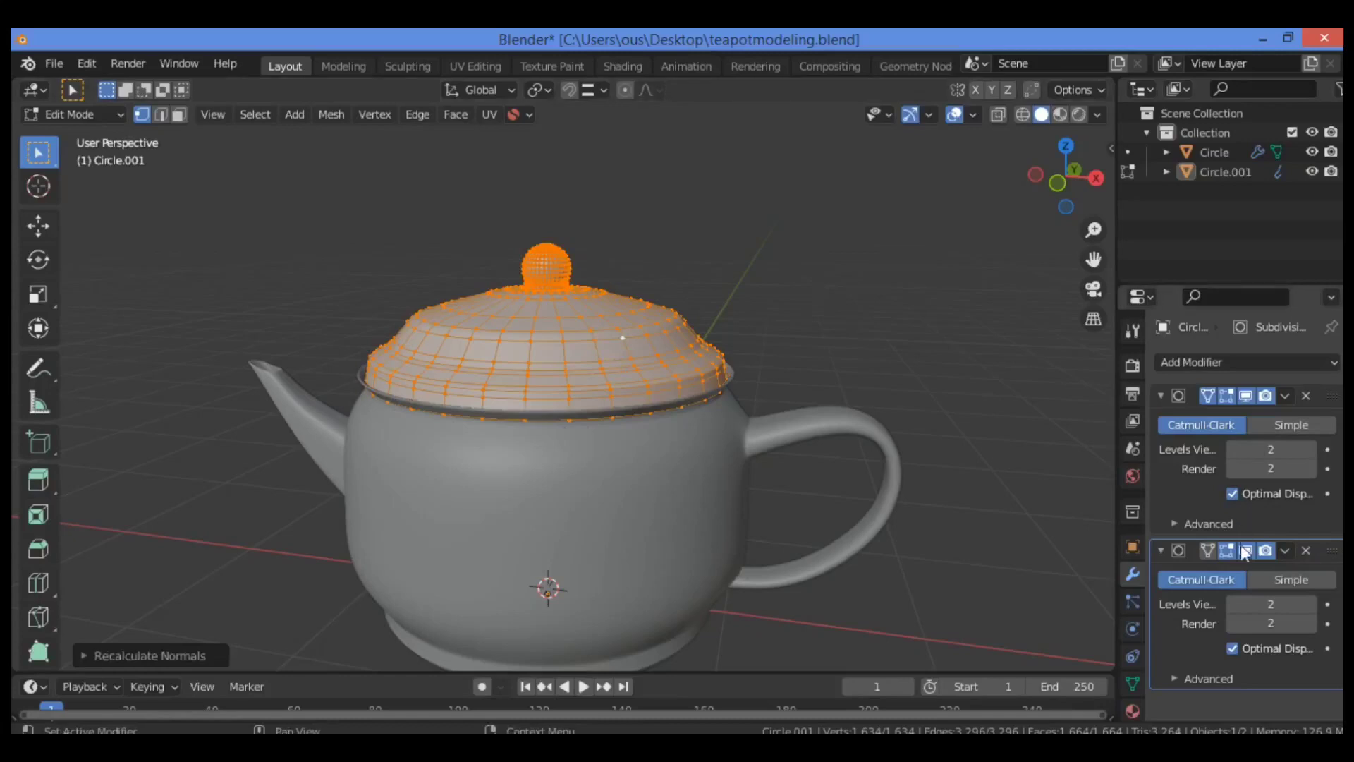
{"action": "key", "text": "m"}
{"action": "left_click", "coordinate": [588, 319]}
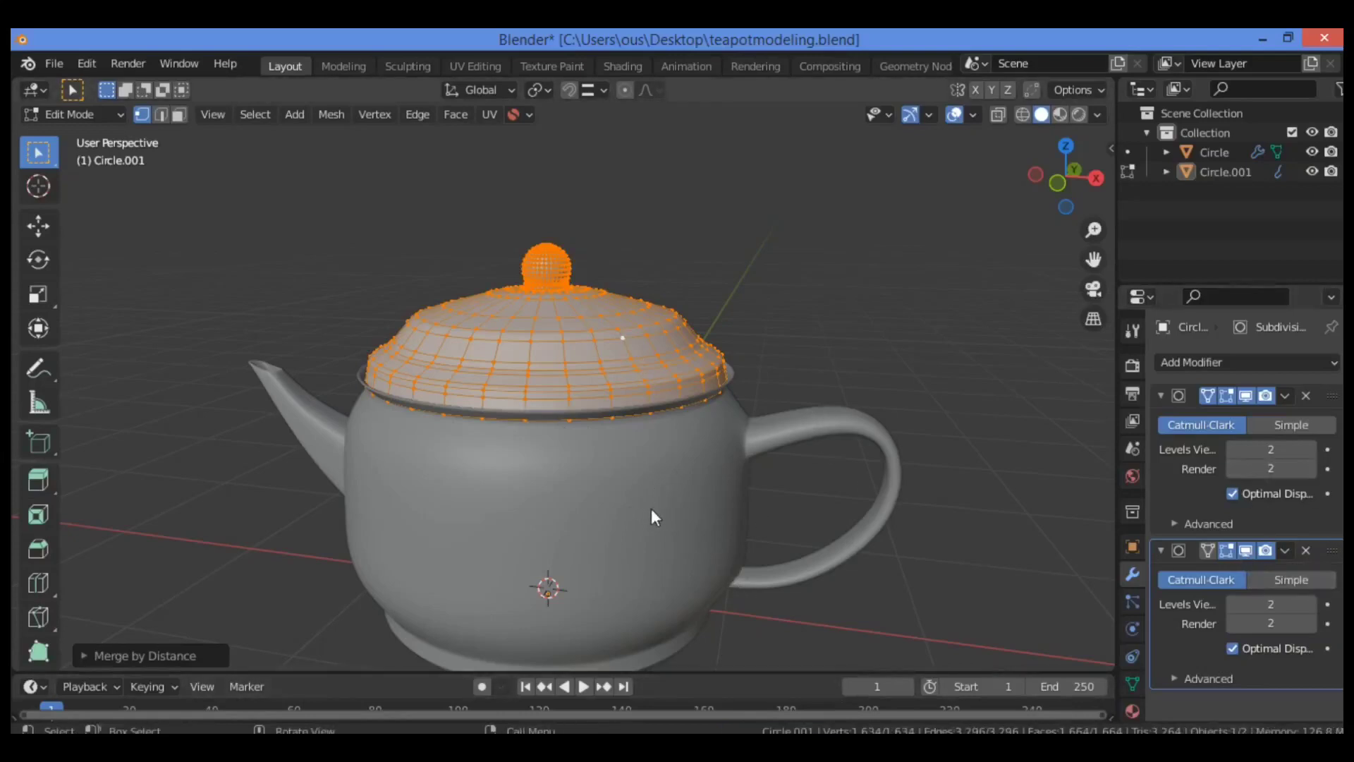
{"action": "key", "text": "Tab"}
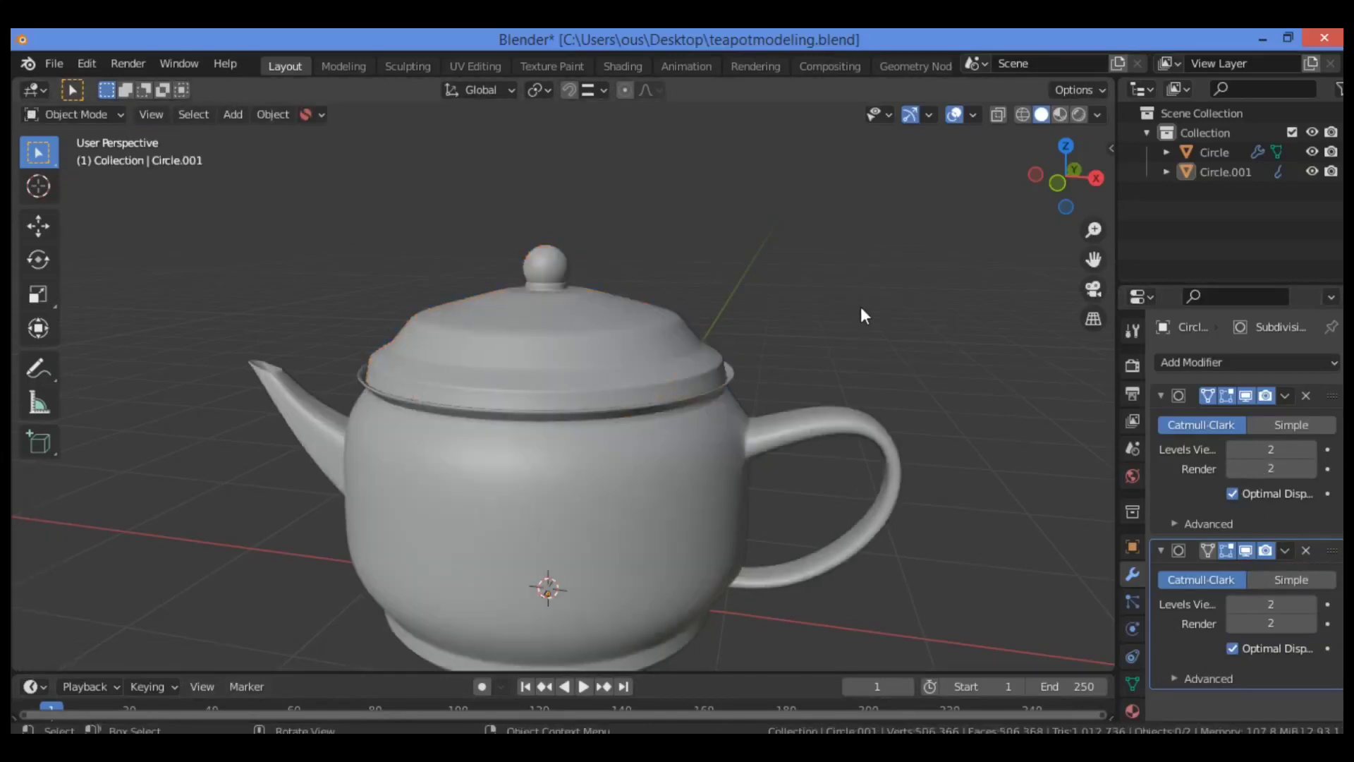
Select the teapot body and check its mesh in Edit Mode
{"action": "left_click", "coordinate": [689, 477]}
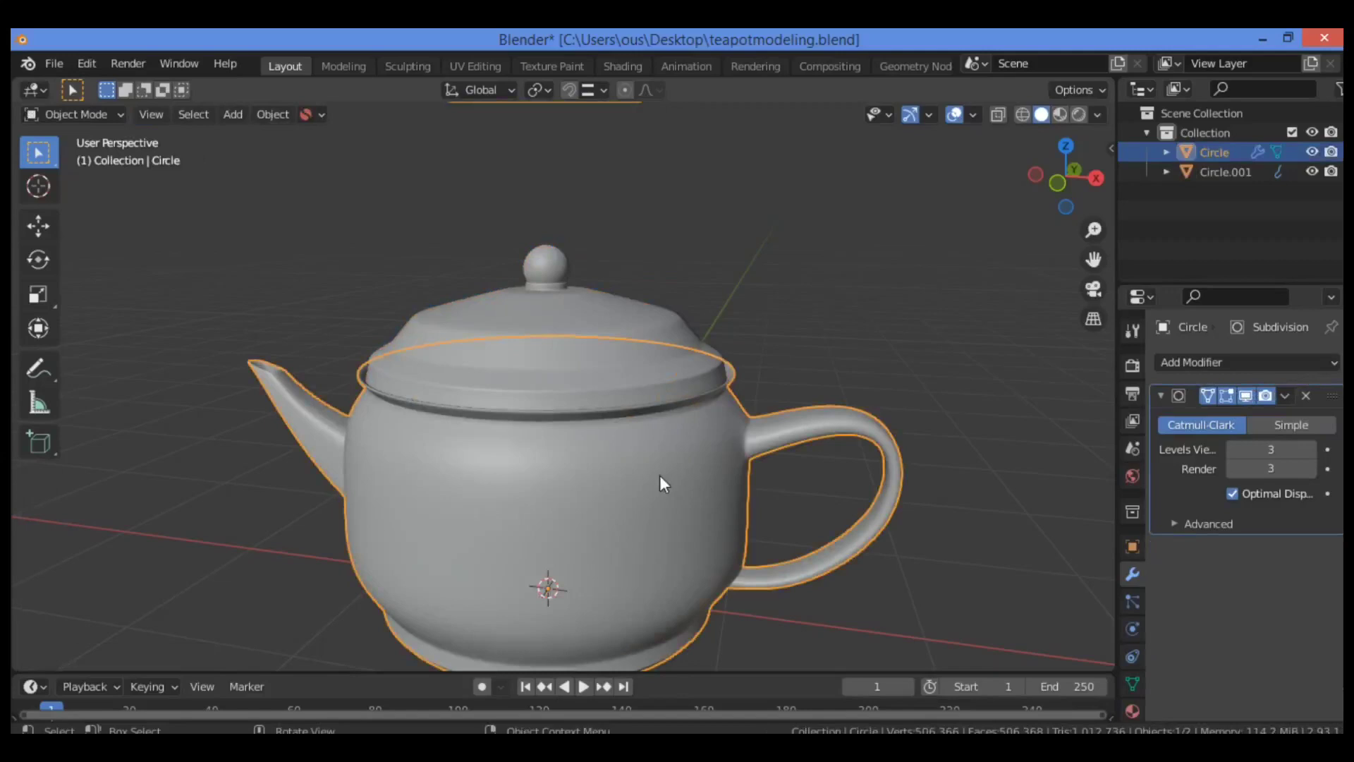
{"action": "key", "text": "Tab"}
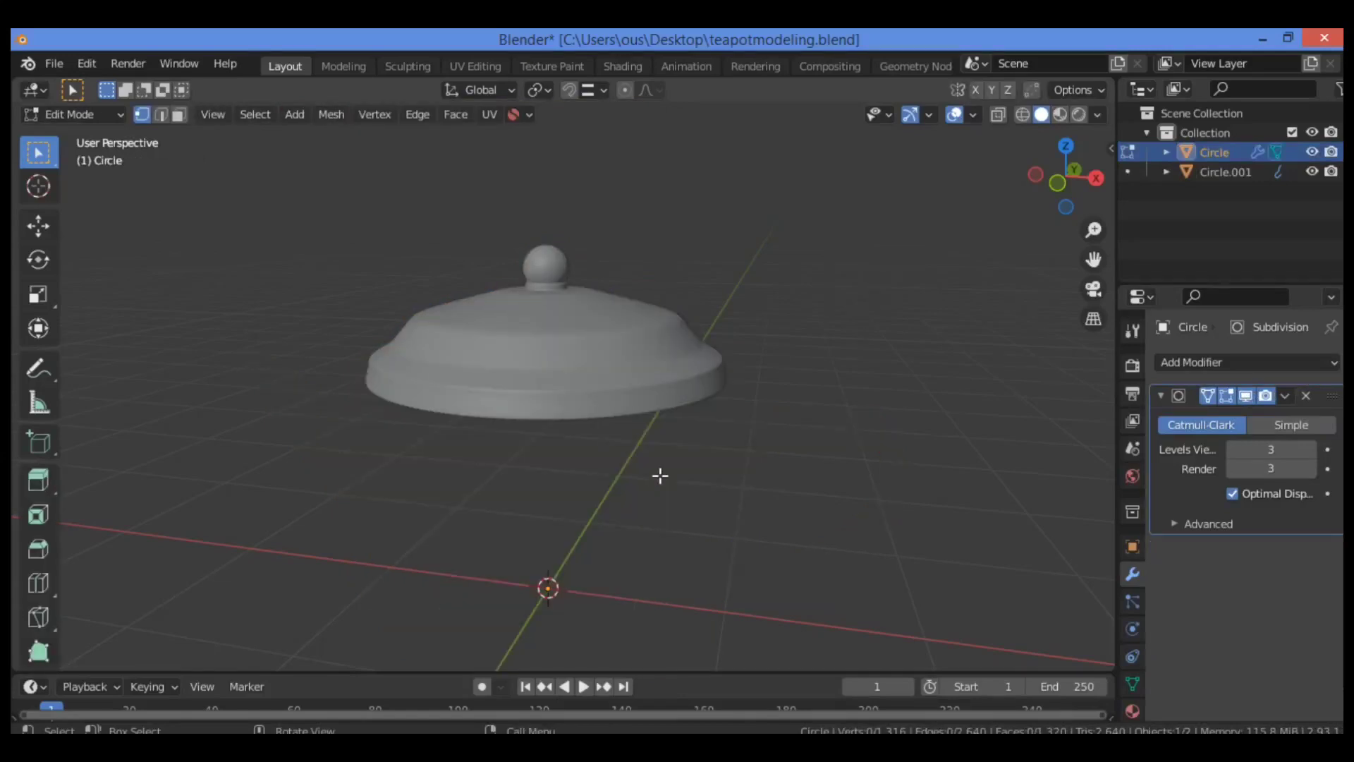
{"action": "key", "text": "ctrl"}
{"action": "key", "text": "Tab"}
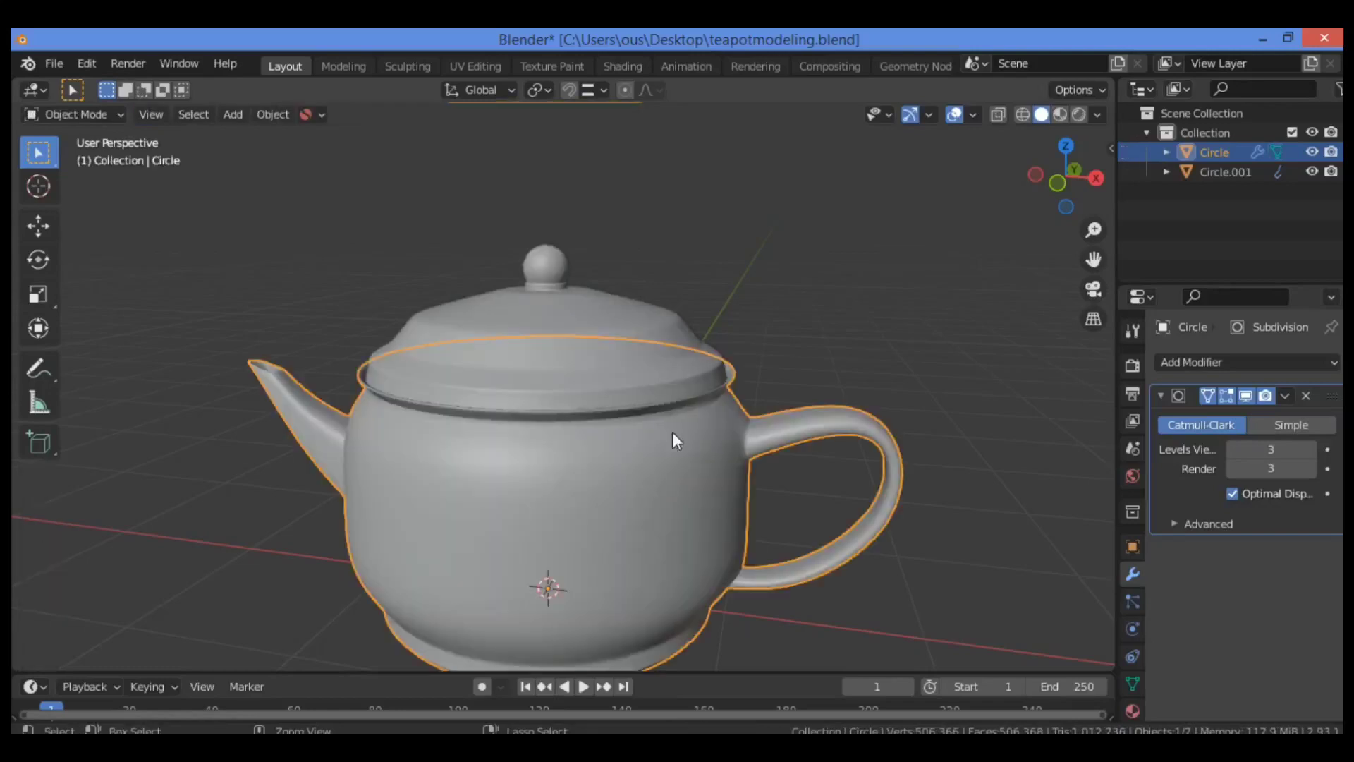
{"action": "key", "text": "Tab"}
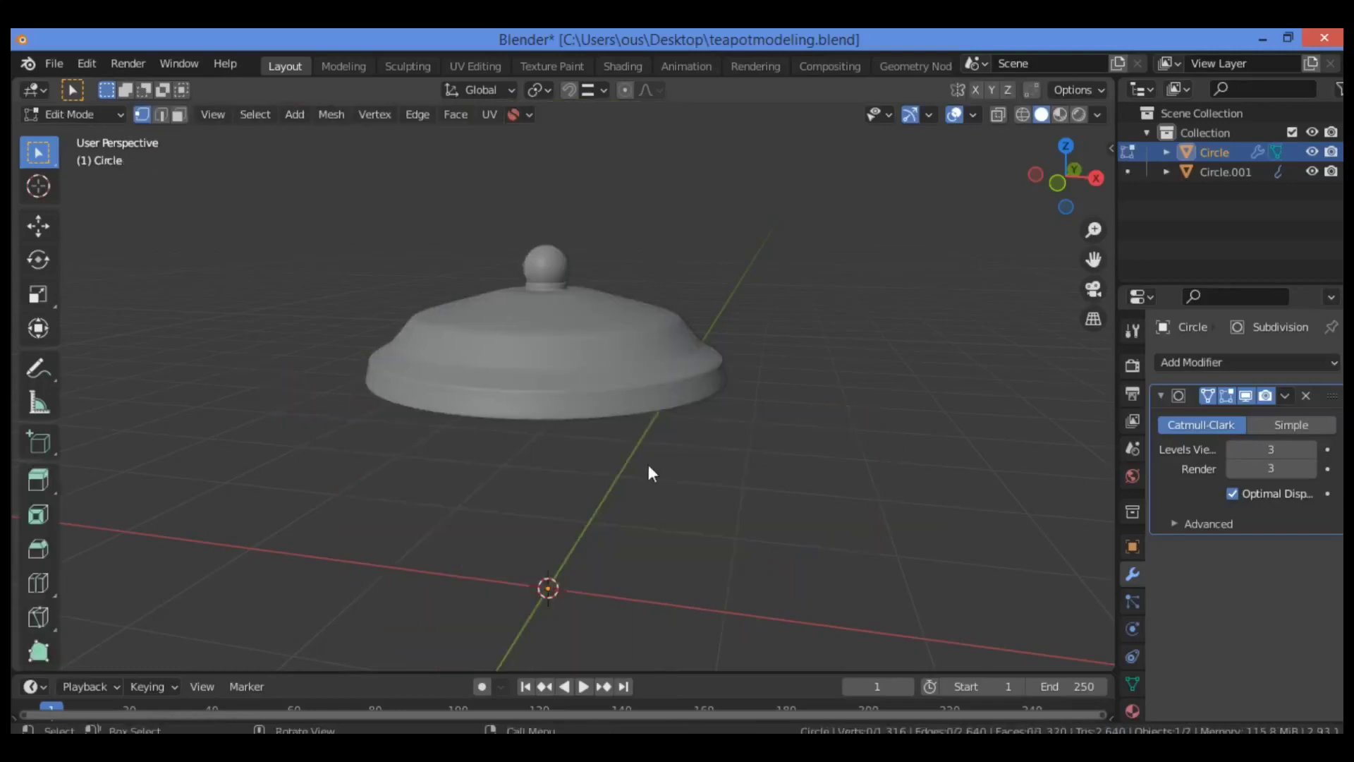
{"action": "key", "text": "Tab"}
Hide the lid and check the teapot body alone in Edit Mode
{"action": "left_click", "coordinate": [624, 360]}
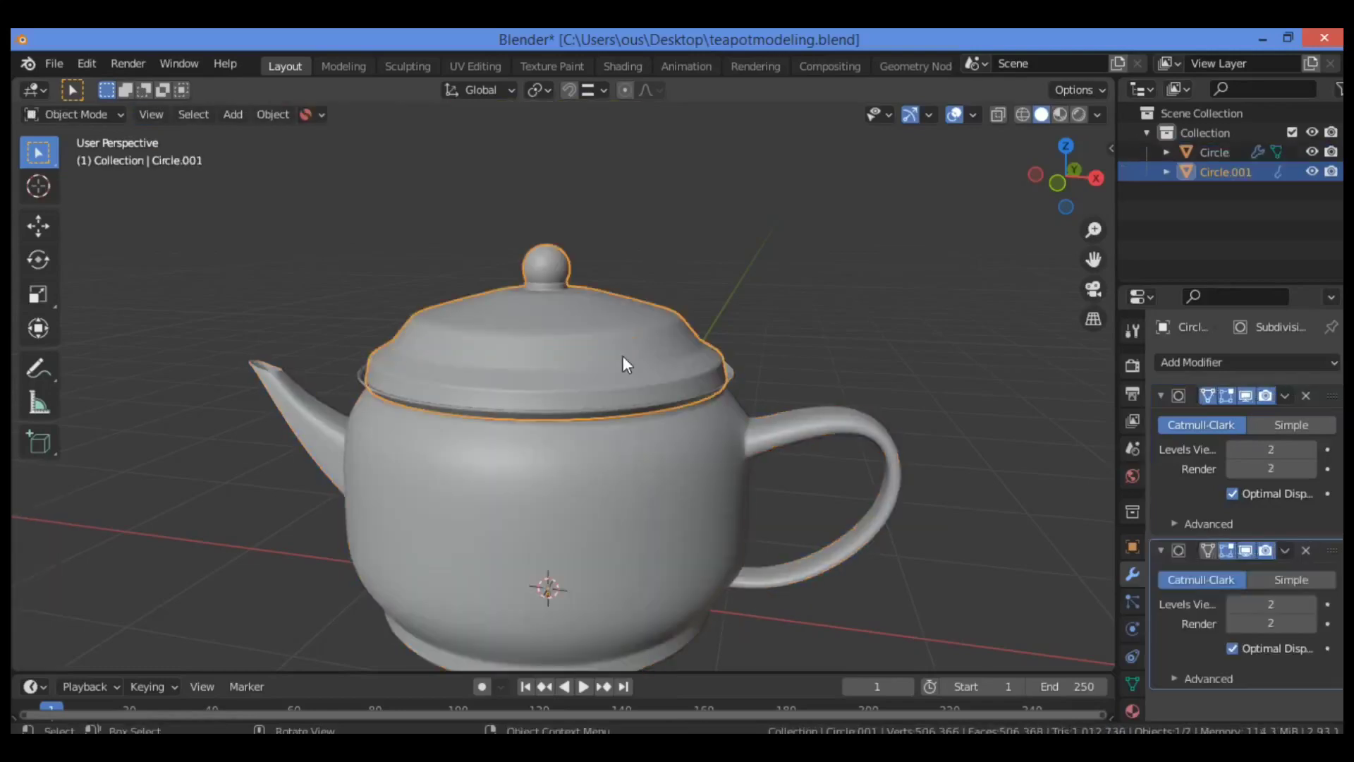
{"action": "key", "text": "h"}
{"action": "left_click", "coordinate": [630, 471]}
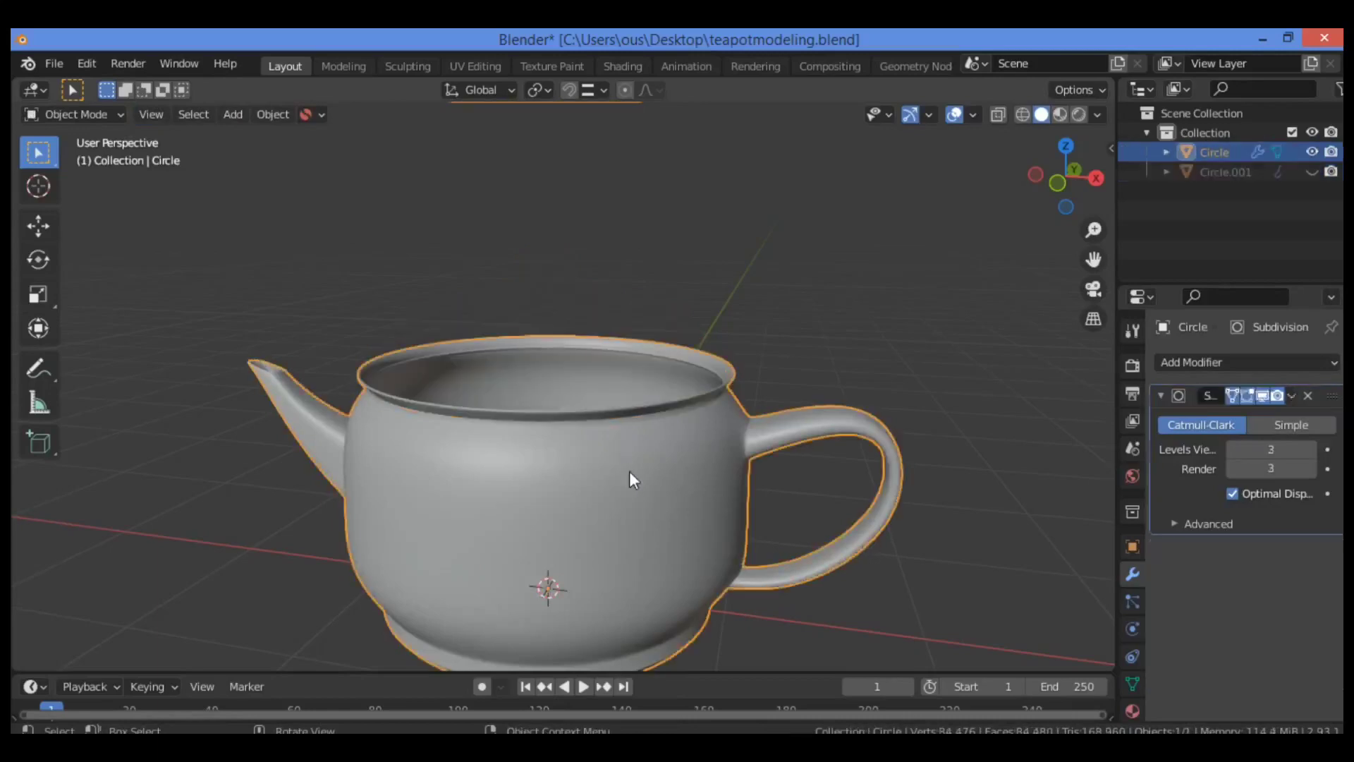
{"action": "key", "text": "Tab"}
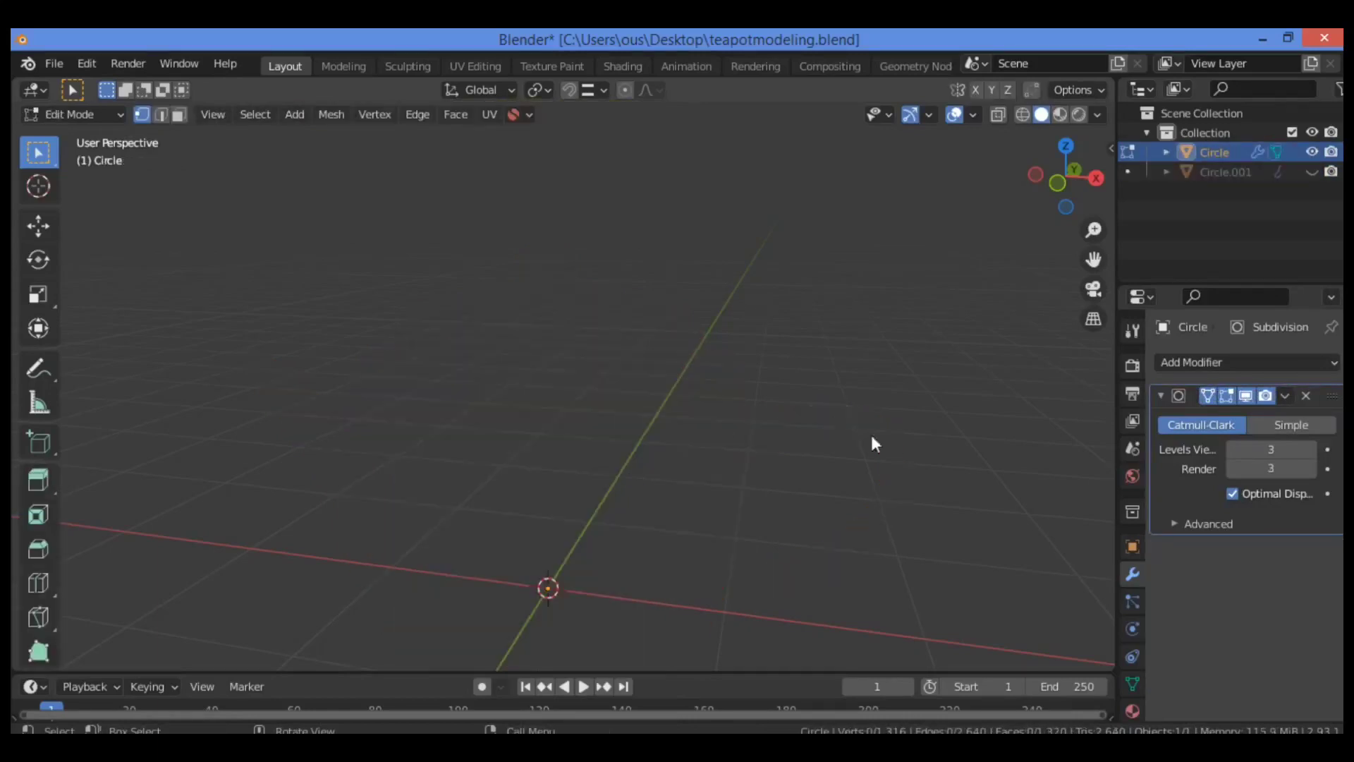
{"action": "key", "text": "Tab"}
{"action": "left_click_drag", "start_coordinate": [1093, 259], "coordinate": [1138, 156]}
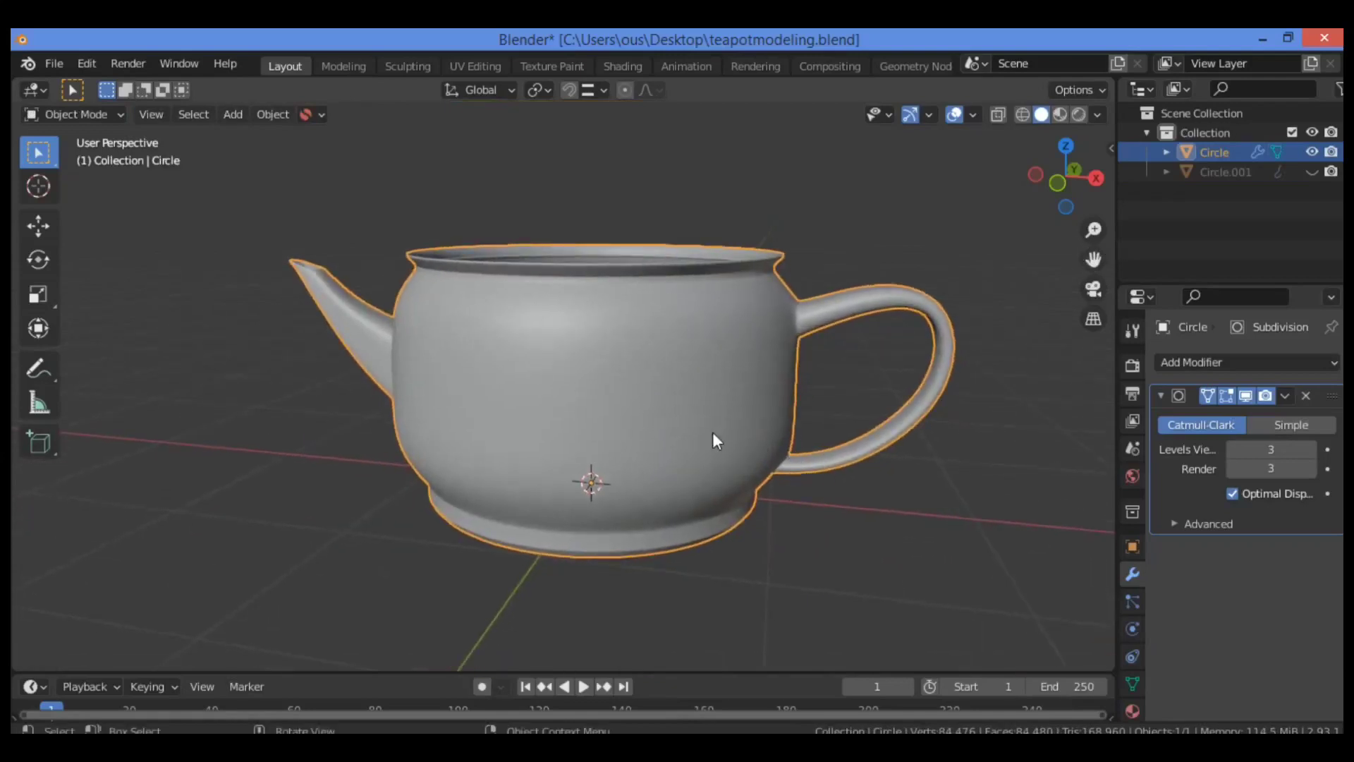
{"action": "right_click", "coordinate": [678, 379]}
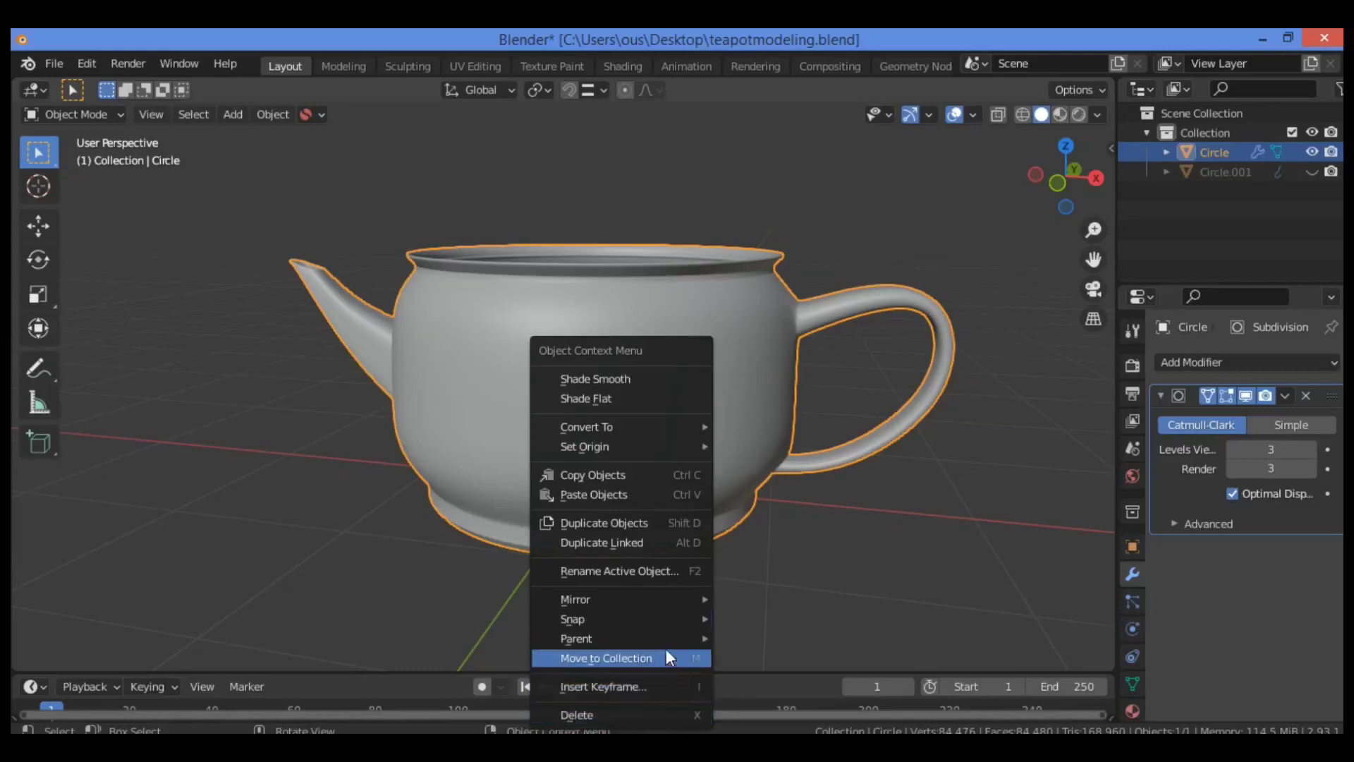
{"action": "mouse_move", "coordinate": [632, 638]}
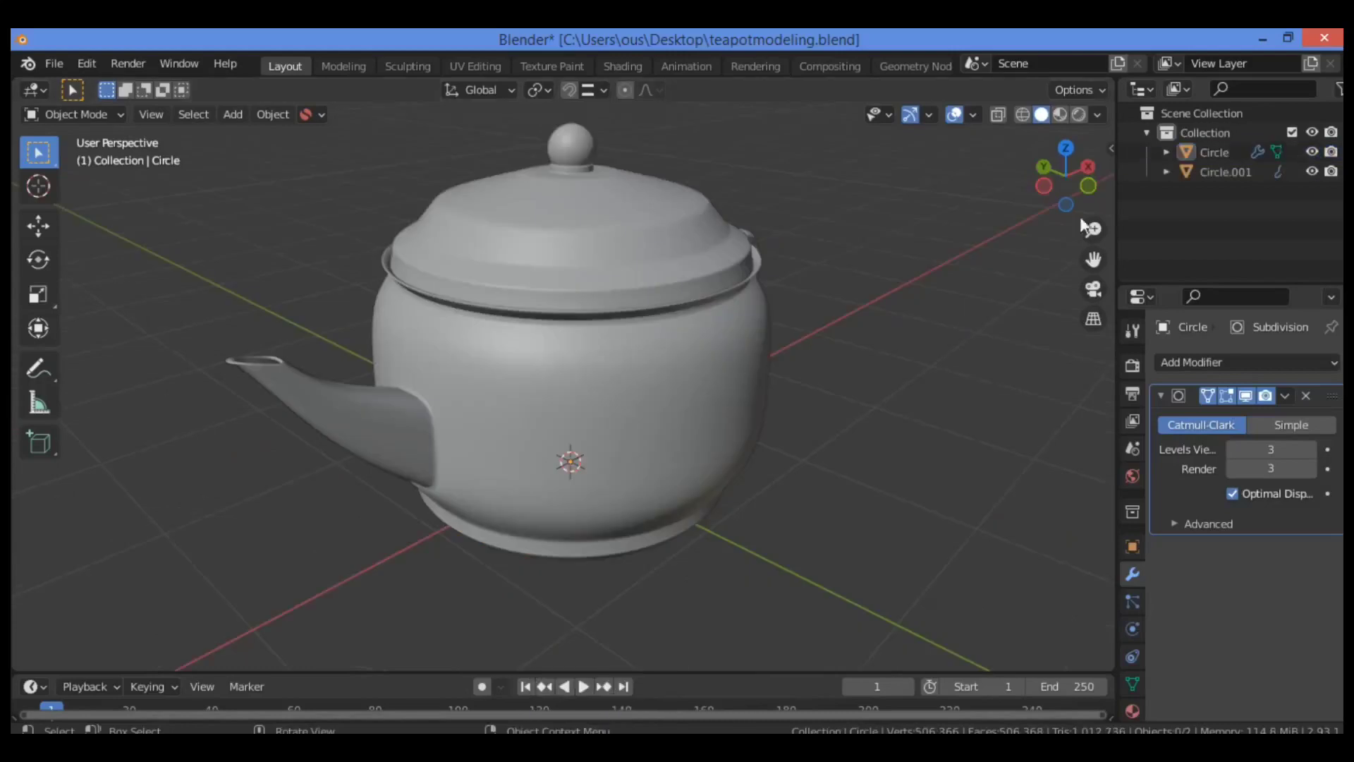
Switch the solid viewport lighting to MatCap and hide the viewport overlays
{"action": "left_click", "coordinate": [1098, 114]}
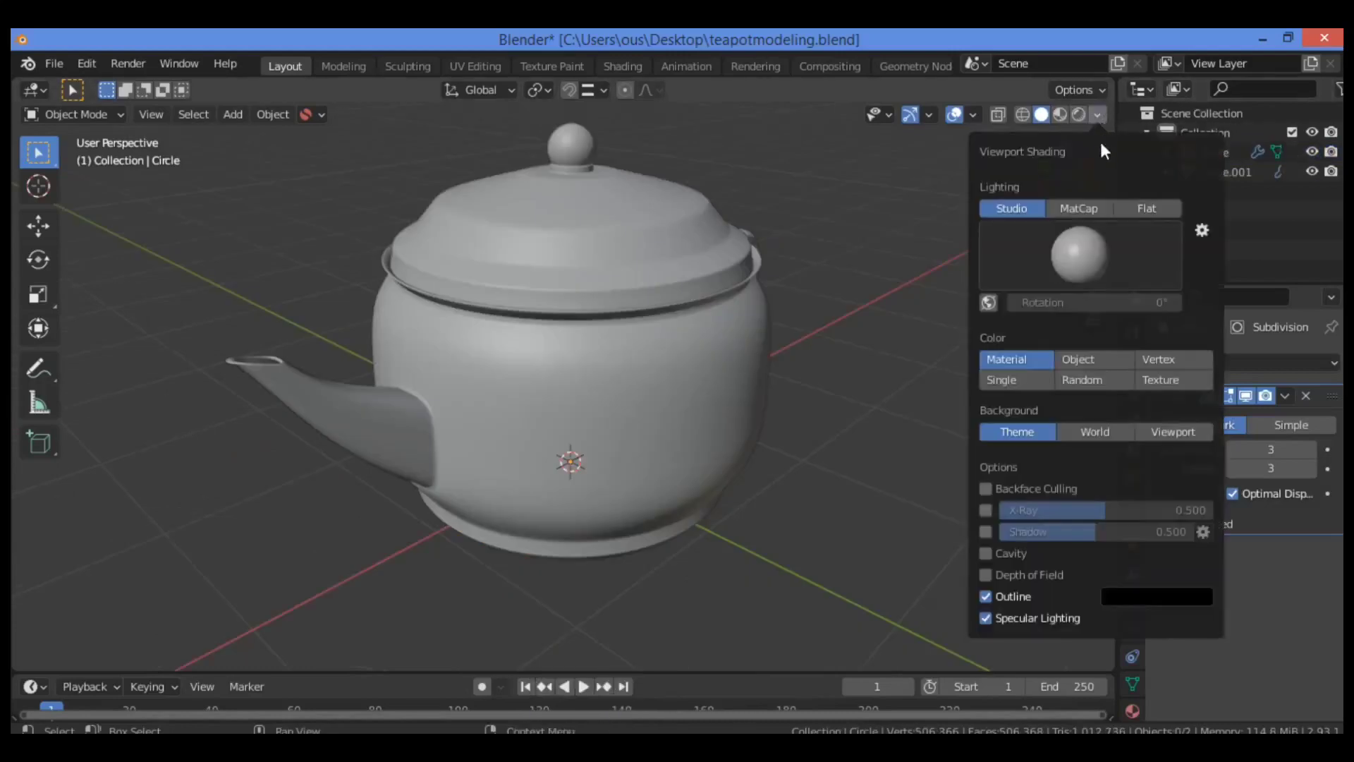
{"action": "left_click", "coordinate": [1079, 209]}
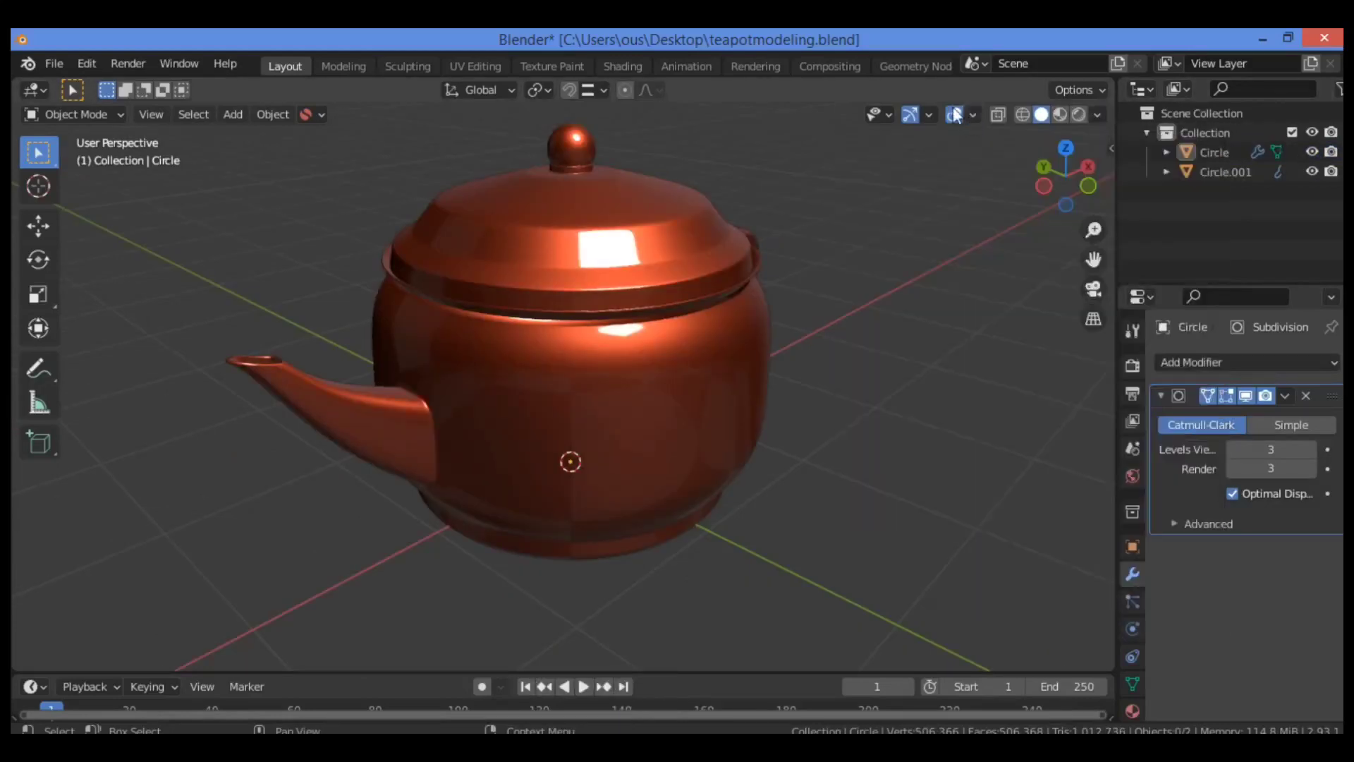
{"action": "left_click", "coordinate": [956, 115]}
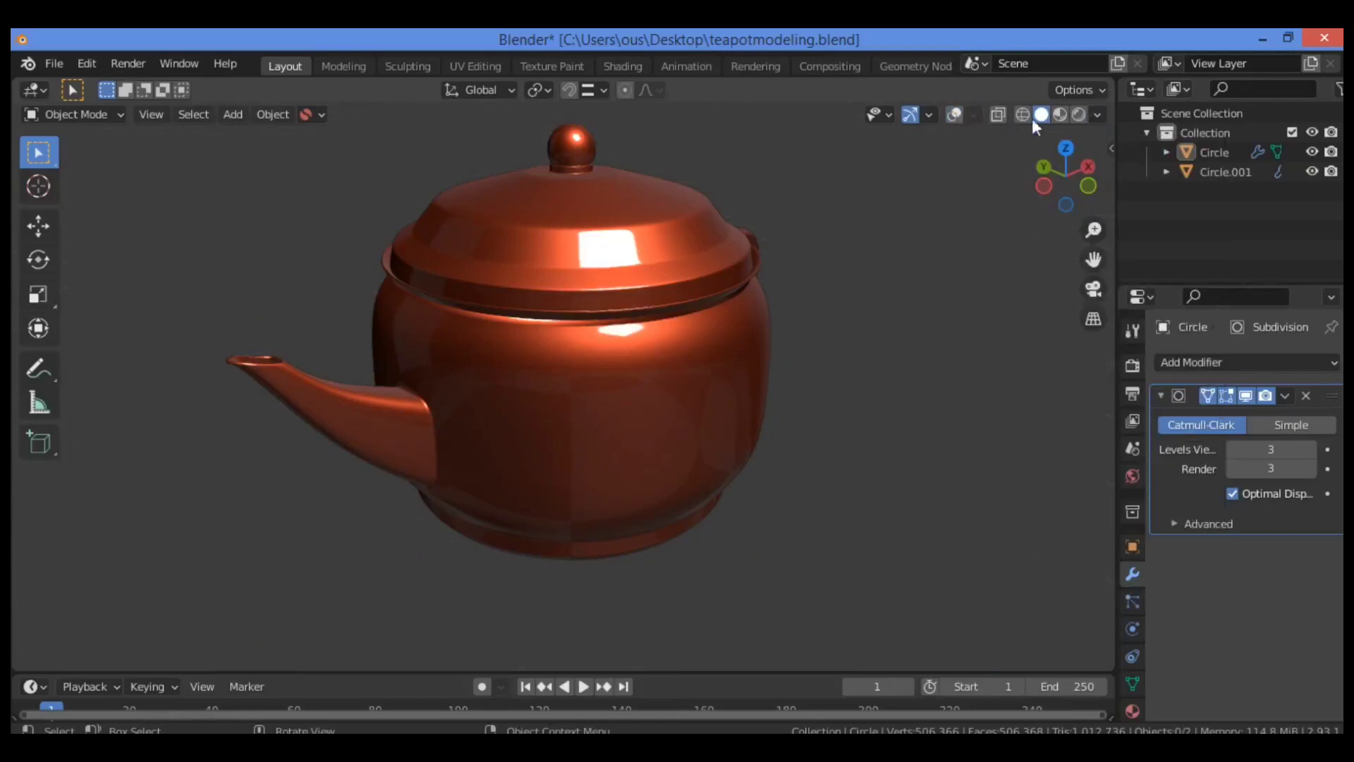
Turn off the Outline shading option and inspect the teapot from the side with its spout and handle in view
{"action": "left_click", "coordinate": [1098, 114]}
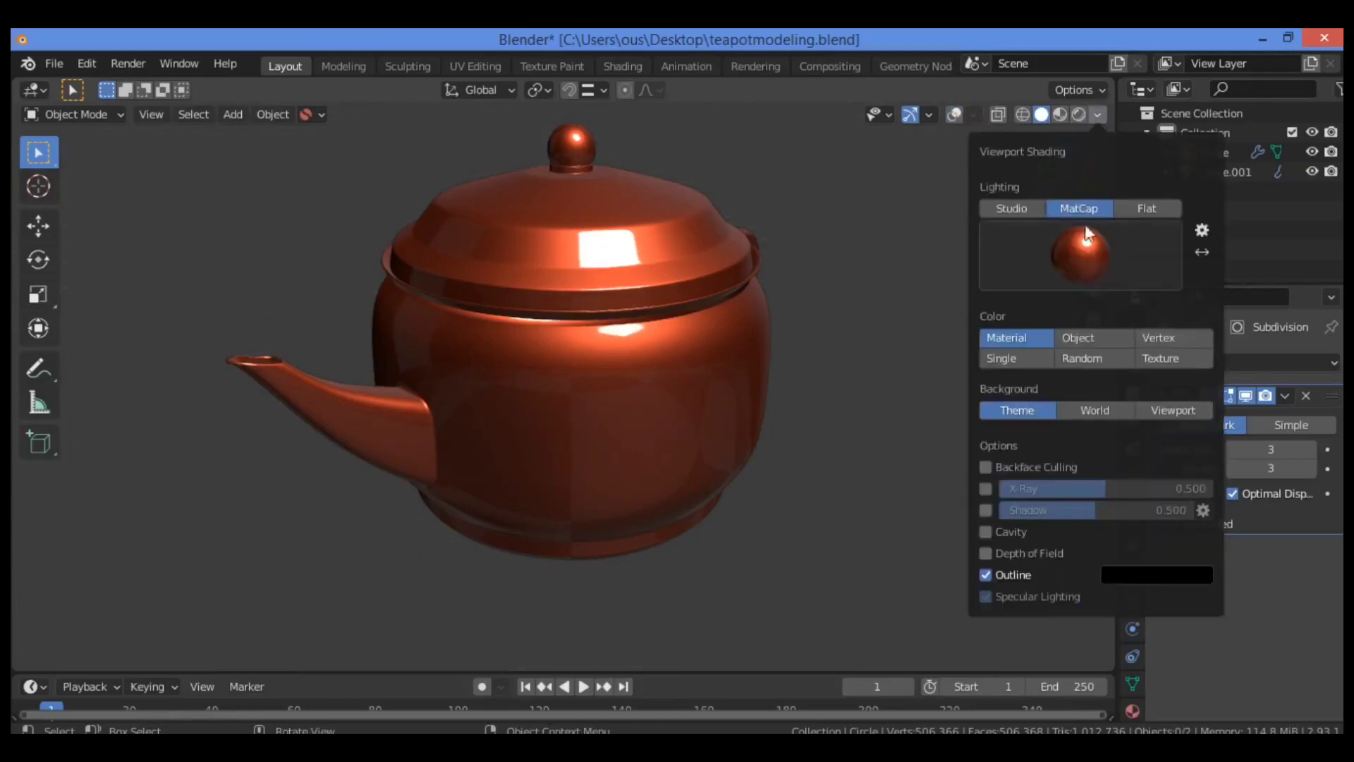
{"action": "left_click", "coordinate": [987, 574]}
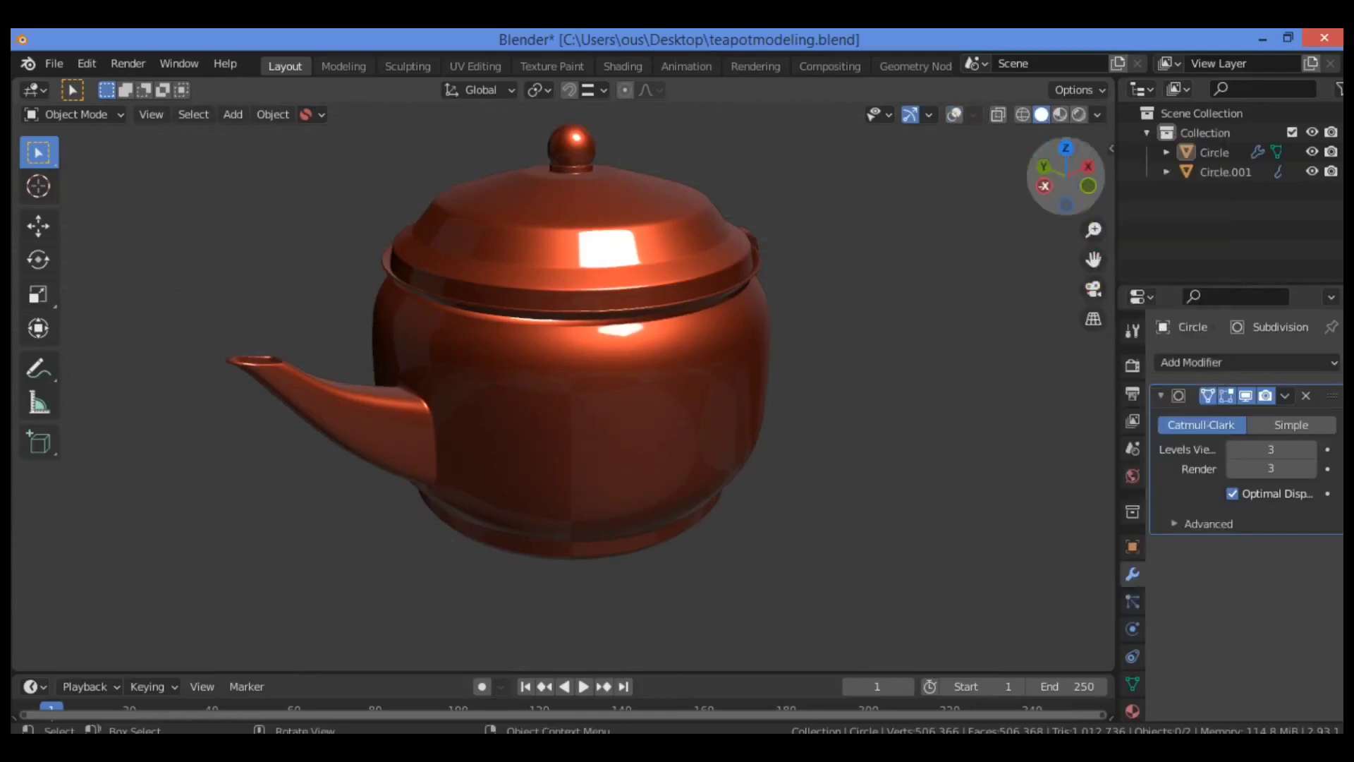
{"action": "mouse_move", "coordinate": [1063, 186]}
{"action": "left_mouse_down"}
{"action": "mouse_move", "coordinate": [938, 164]}
{"action": "mouse_move", "coordinate": [906, 173]}
{"action": "mouse_move", "coordinate": [857, 224]}
{"action": "mouse_move", "coordinate": [796, 241]}
{"action": "mouse_move", "coordinate": [720, 199]}
{"action": "mouse_move", "coordinate": [717, 178]}
{"action": "mouse_move", "coordinate": [1072, 167]}
{"action": "left_mouse_up"}
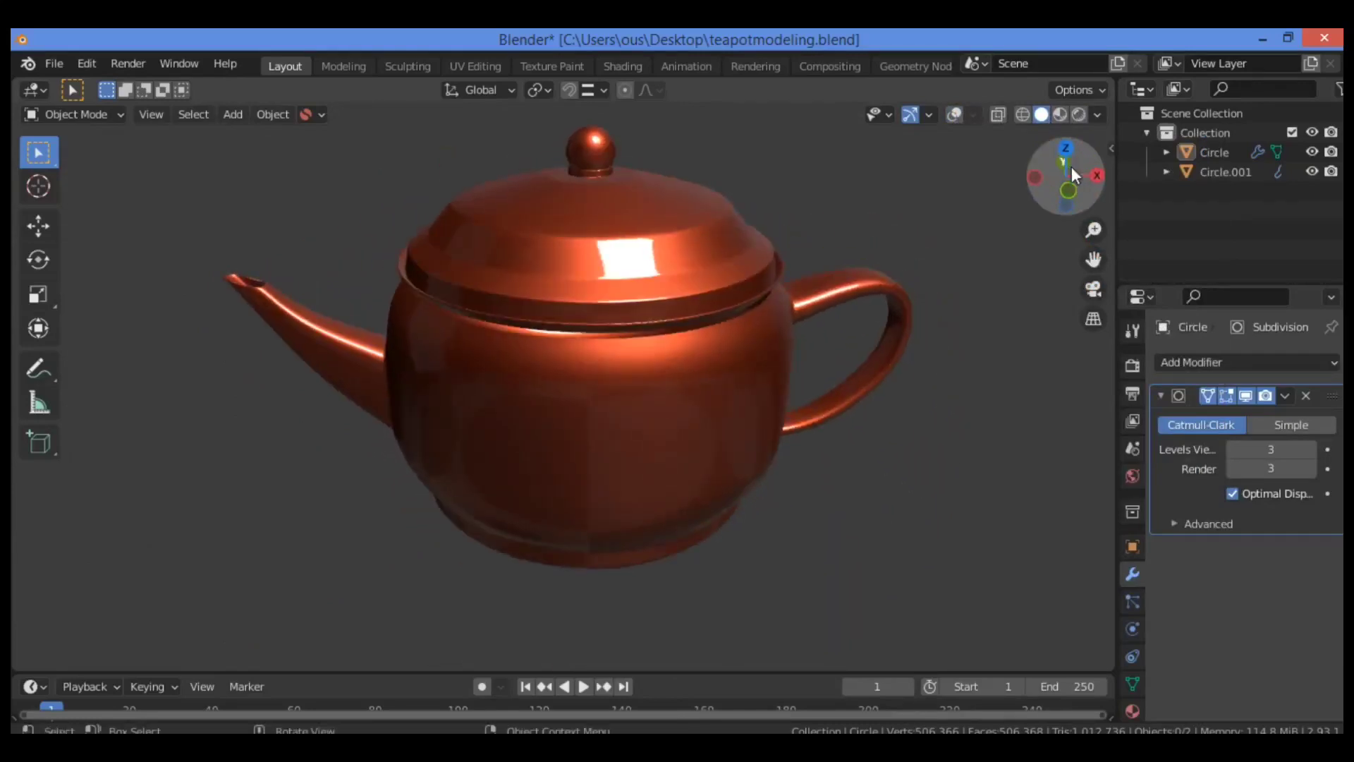